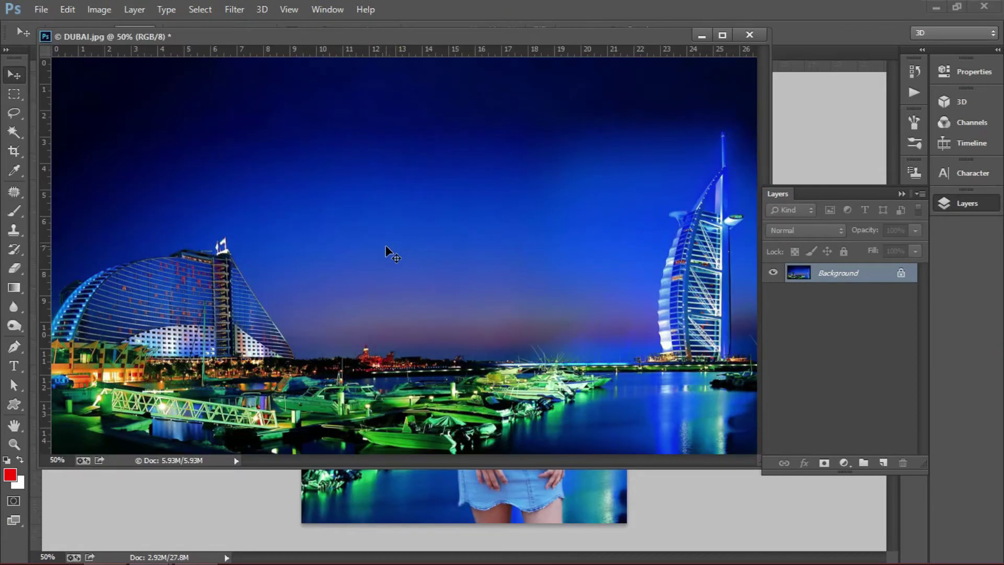
- Type a DUBAI text line just above the waterline of the skyline photo
{"action": "key", "text": "t"}
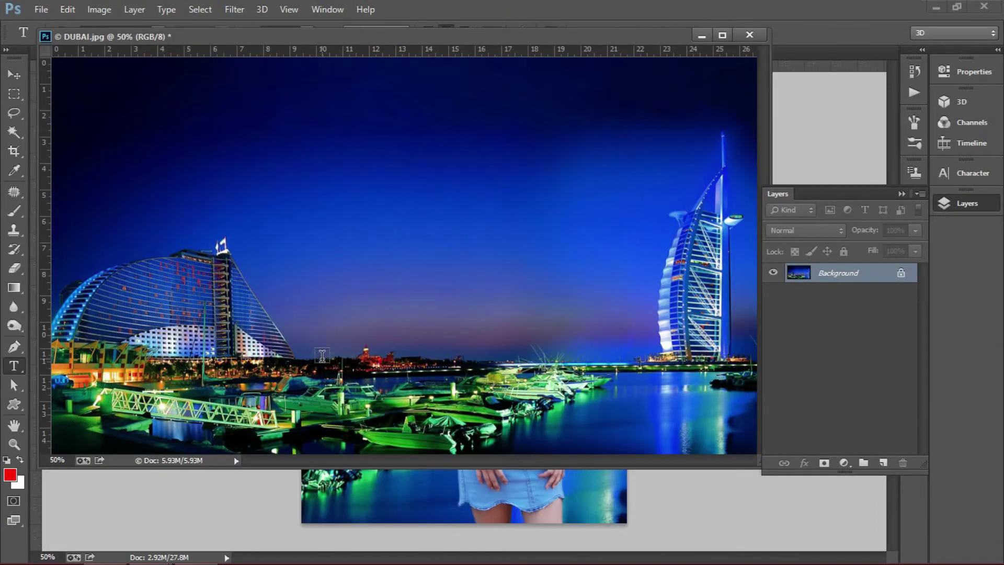
{"action": "left_click", "coordinate": [322, 359]}
{"action": "type", "text": "DUBAI"}
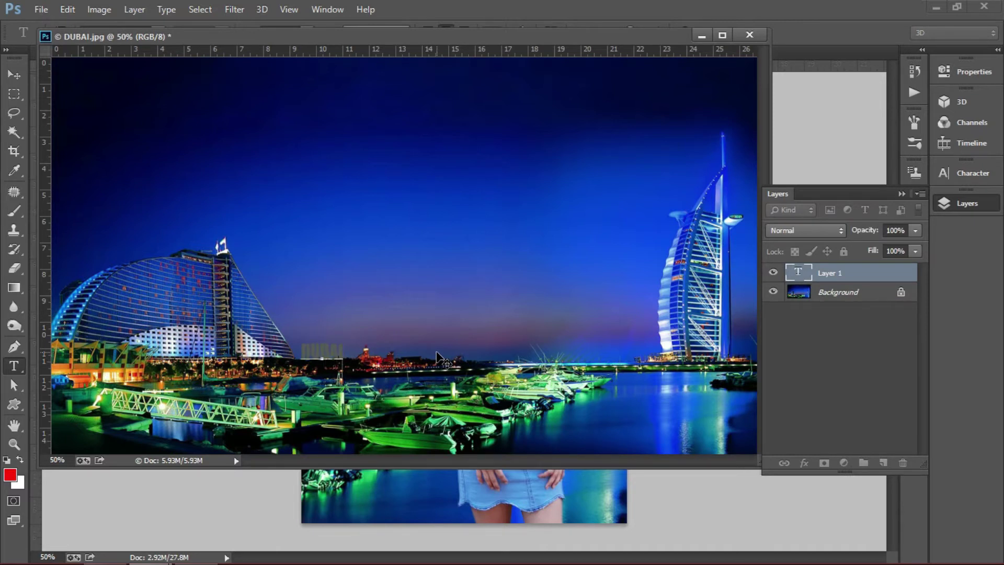
{"action": "left_click", "coordinate": [15, 73]}
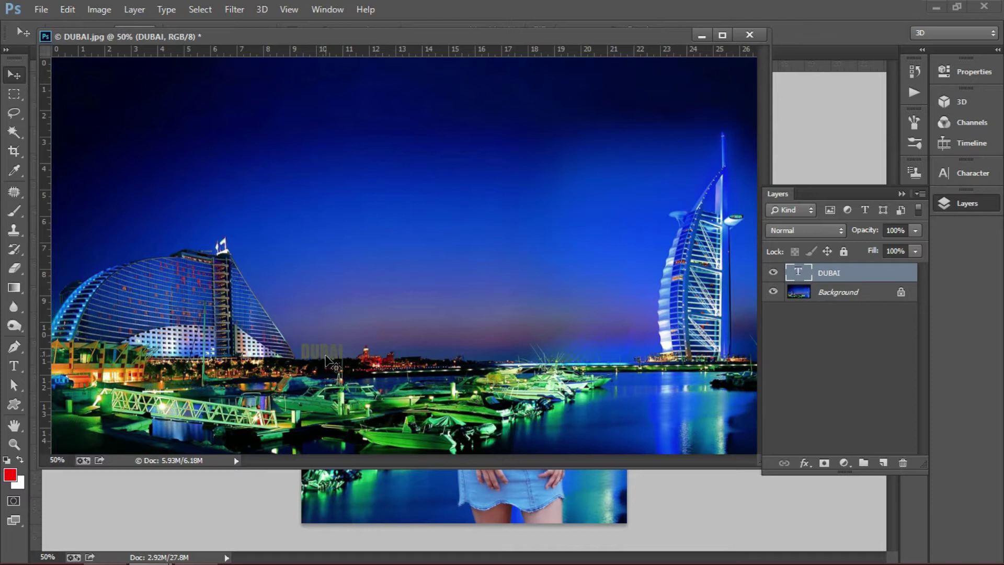
{"action": "left_click", "coordinate": [900, 194]}
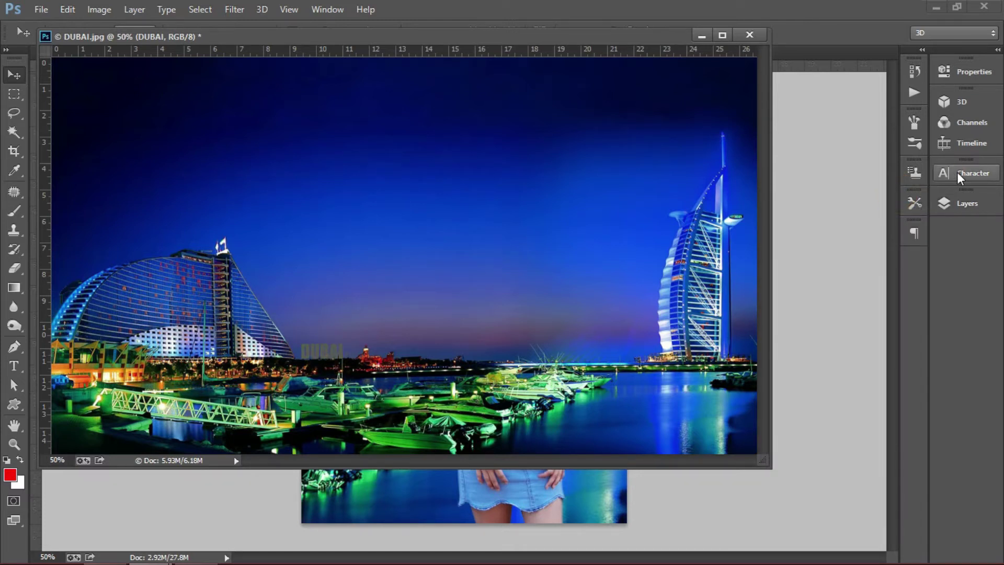
- Set the DUBAI font size to 300 pt, then raise it to 500 pt
{"action": "left_click", "coordinate": [959, 176]}
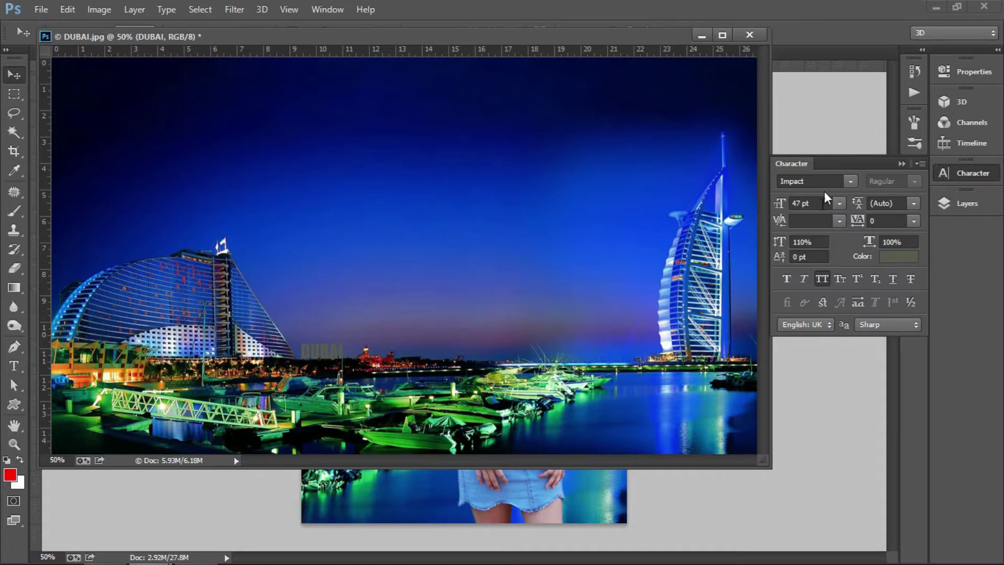
{"action": "left_click", "coordinate": [812, 204]}
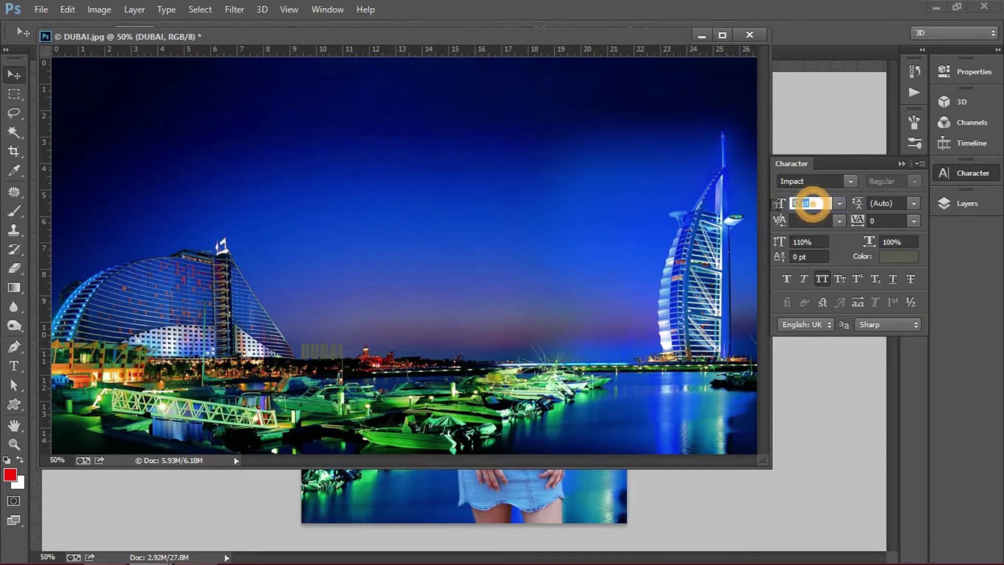
{"action": "type", "text": "300"}
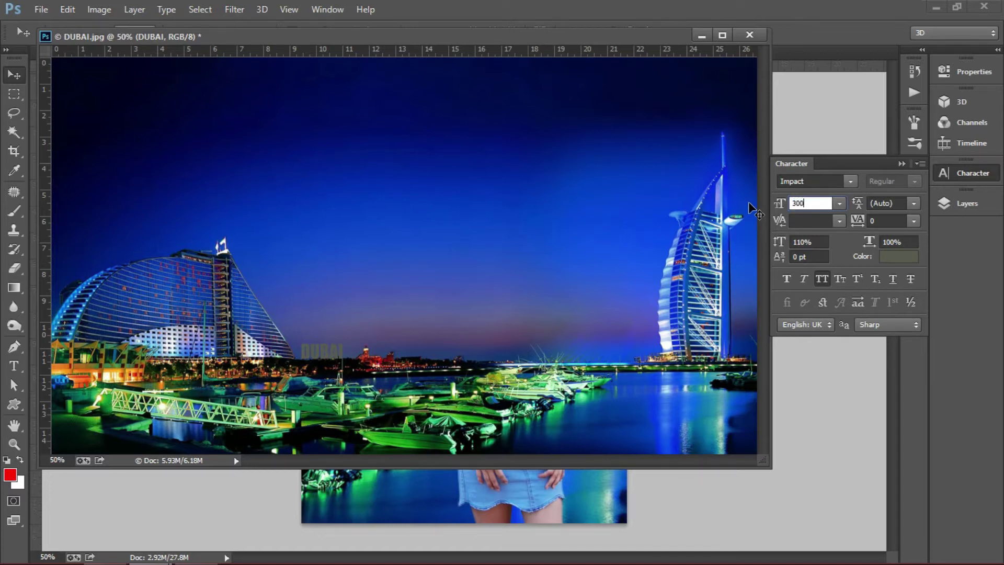
{"action": "key", "text": "Return"}
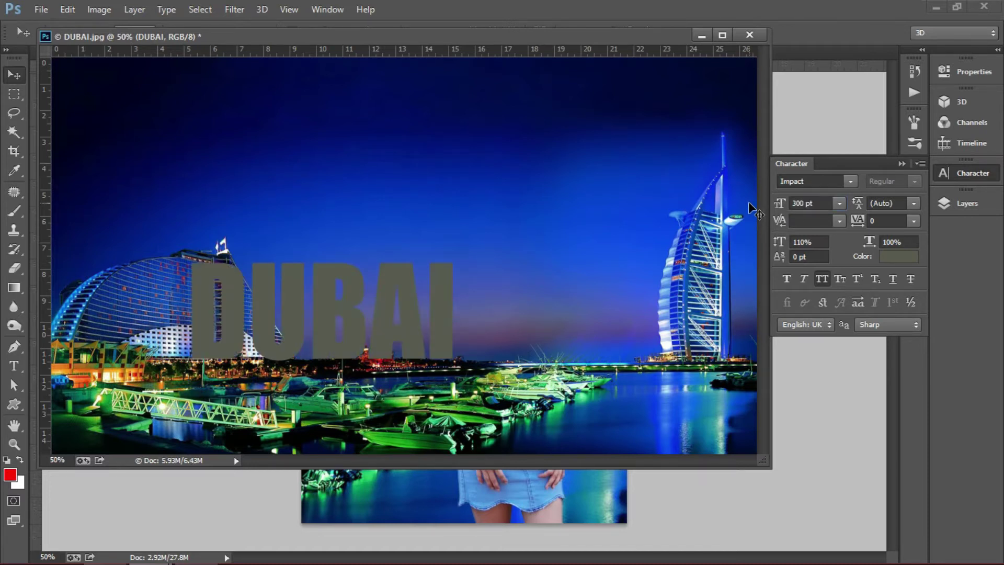
{"action": "left_click", "coordinate": [405, 276]}
{"action": "left_click", "coordinate": [809, 203]}
{"action": "type", "text": "500"}
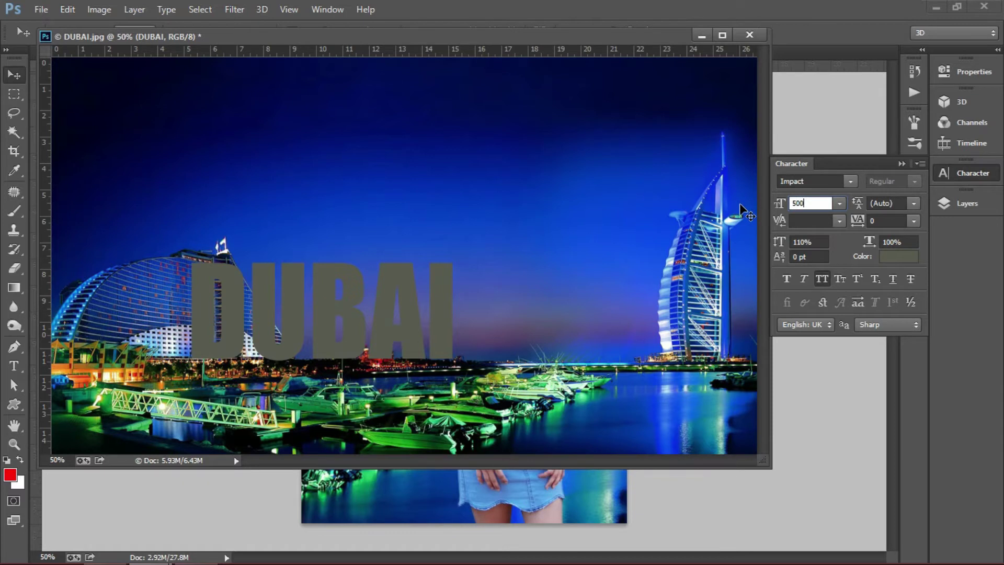
{"action": "key", "text": "Return"}
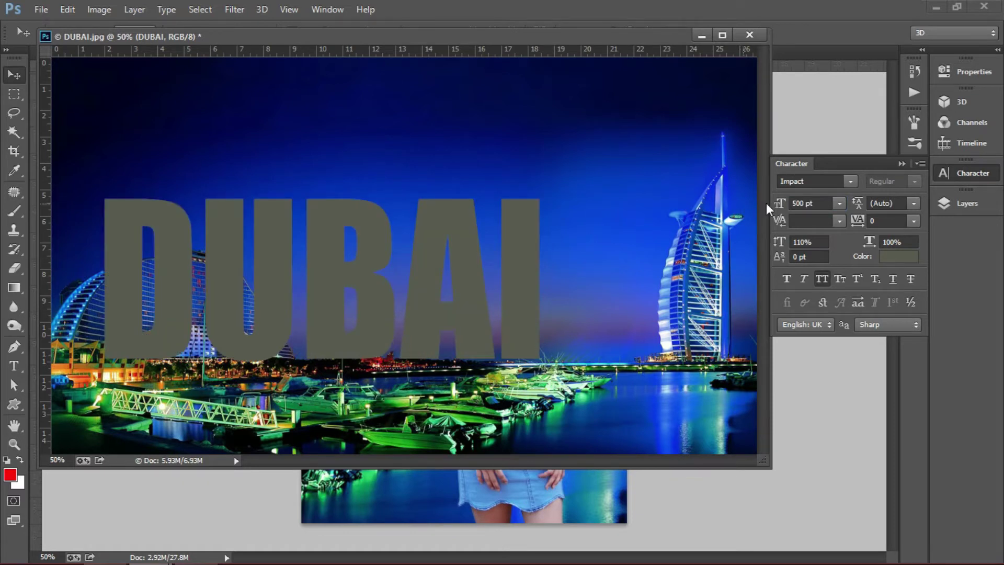
{"action": "left_click", "coordinate": [823, 207]}
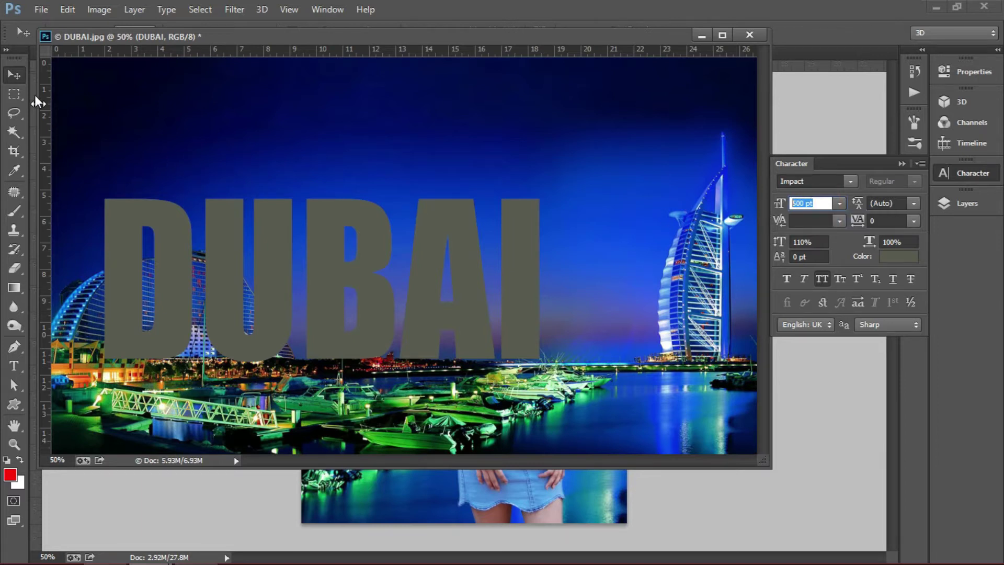
- Nudge the DUBAI text slightly right and make brief Free Transform attempts
{"action": "left_click_drag", "start_coordinate": [453, 317], "coordinate": [479, 317]}
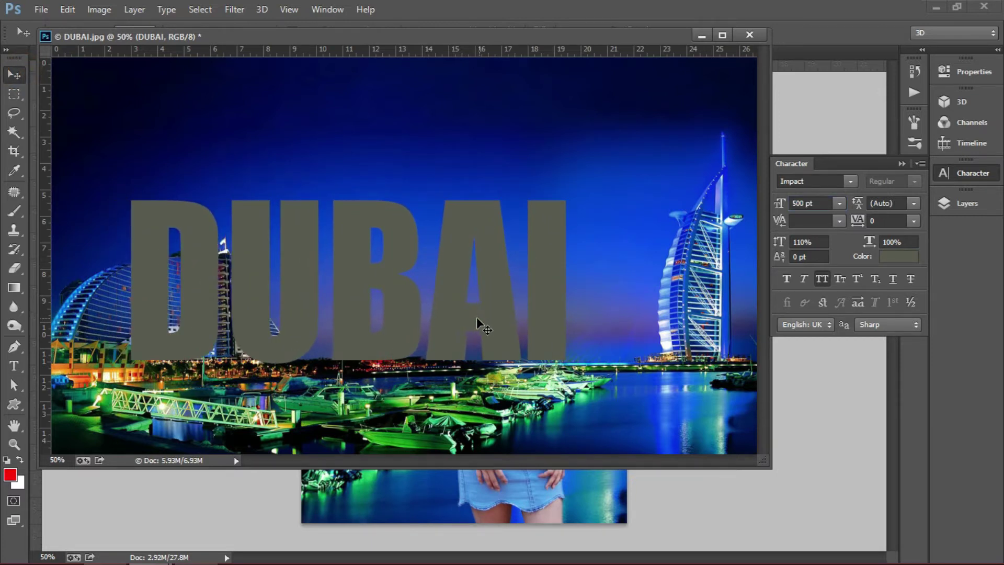
{"action": "key", "text": "ctrl+t"}
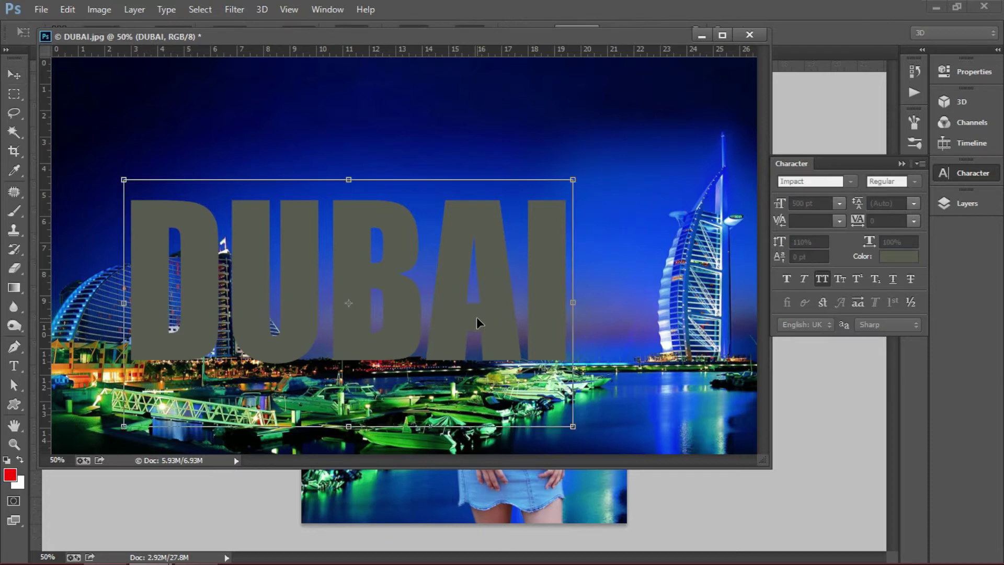
{"action": "key", "text": "Return"}
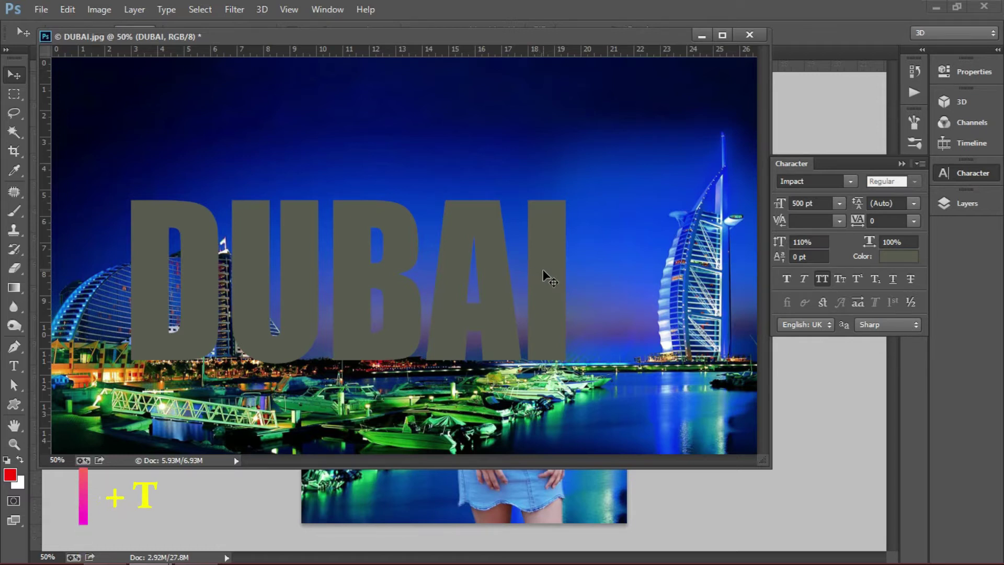
{"action": "key", "text": "ctrl+t"}
{"action": "double_click", "coordinate": [544, 270]}
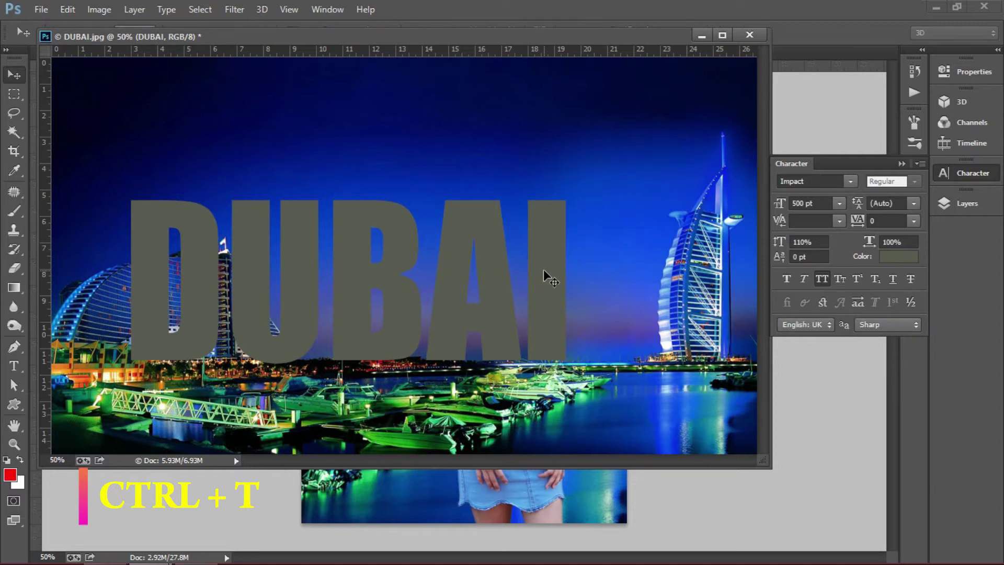
- Scale DUBAI proportionally to span nearly the photo width and lower it toward the waterline
{"action": "key", "text": "ctrl+t"}
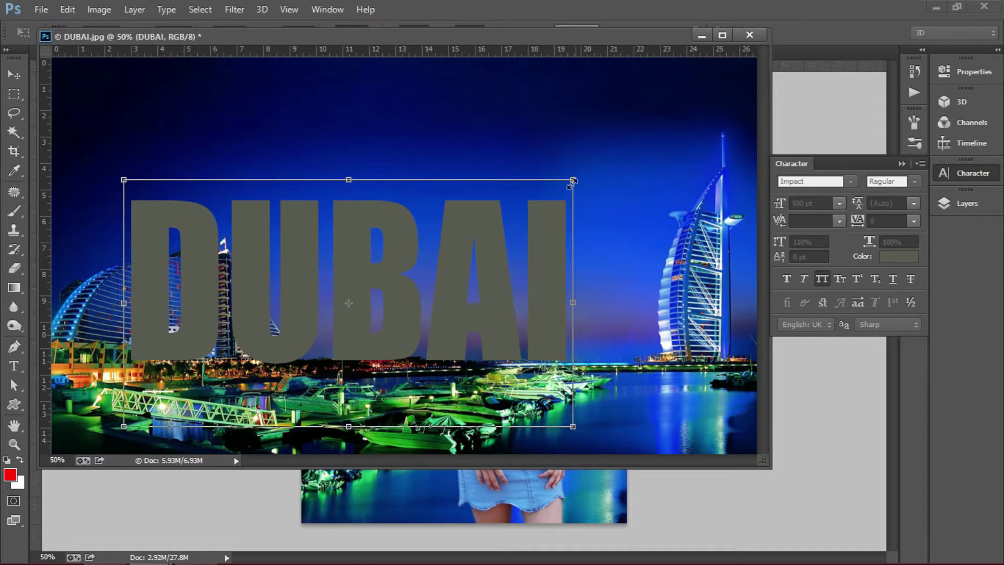
{"action": "left_click_drag", "start_coordinate": [571, 182], "coordinate": [720, 156]}
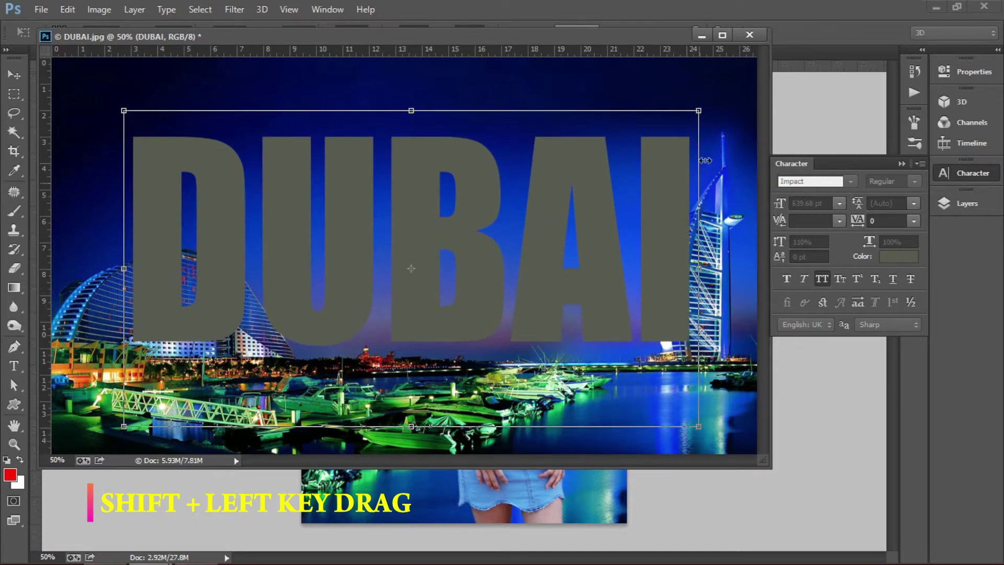
{"action": "left_click_drag", "start_coordinate": [699, 428], "coordinate": [747, 453]}
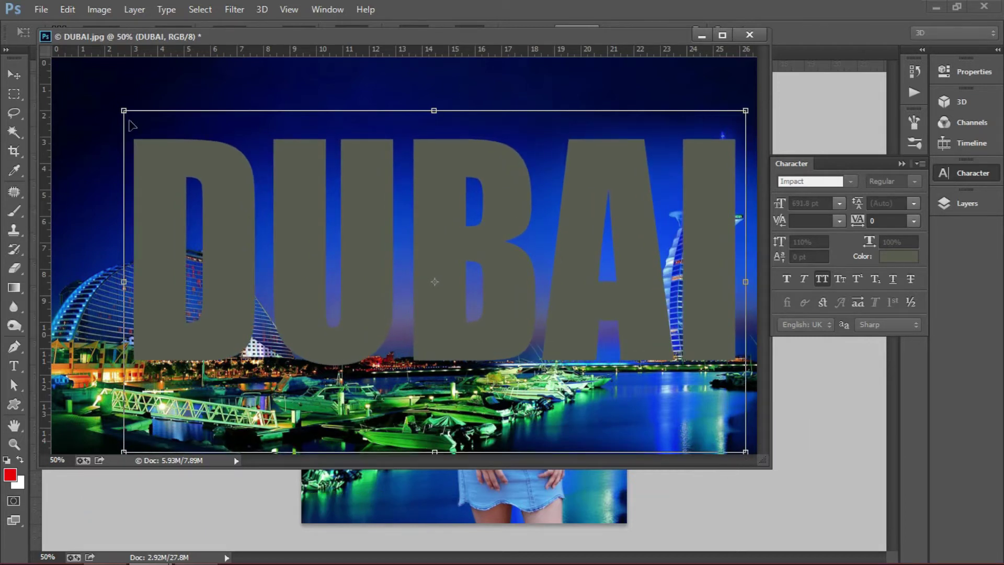
{"action": "left_click_drag", "start_coordinate": [650, 252], "coordinate": [651, 266]}
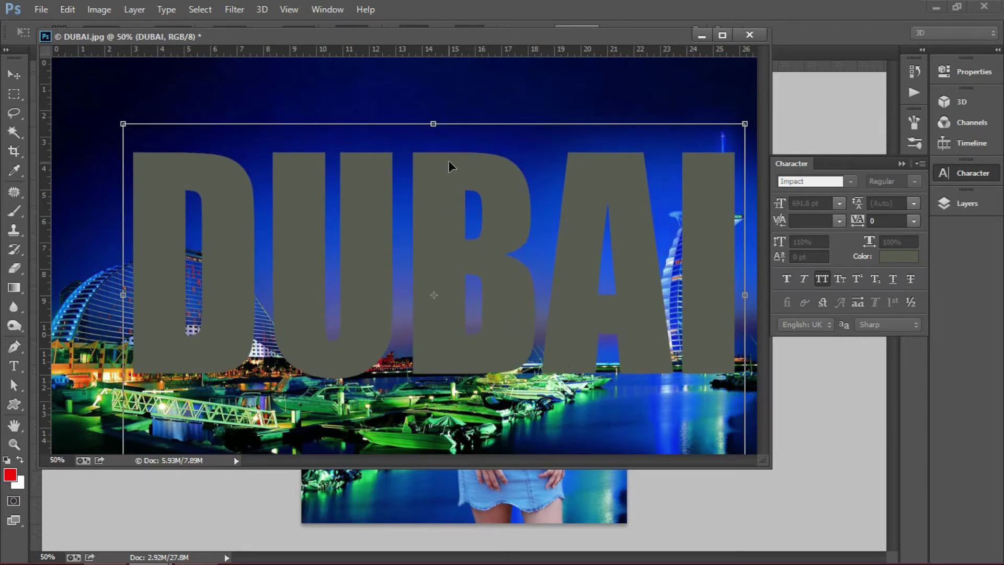
{"action": "mouse_move", "coordinate": [491, 212]}
{"action": "left_mouse_down"}
{"action": "mouse_move", "coordinate": [488, 250]}
{"action": "mouse_move", "coordinate": [491, 208]}
{"action": "left_mouse_up"}
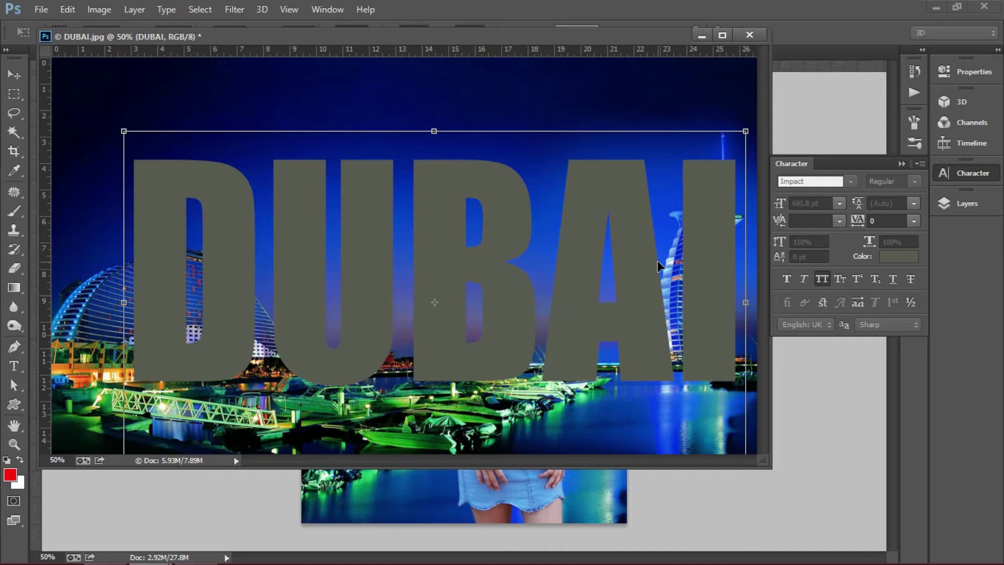
{"action": "key", "text": "Return"}
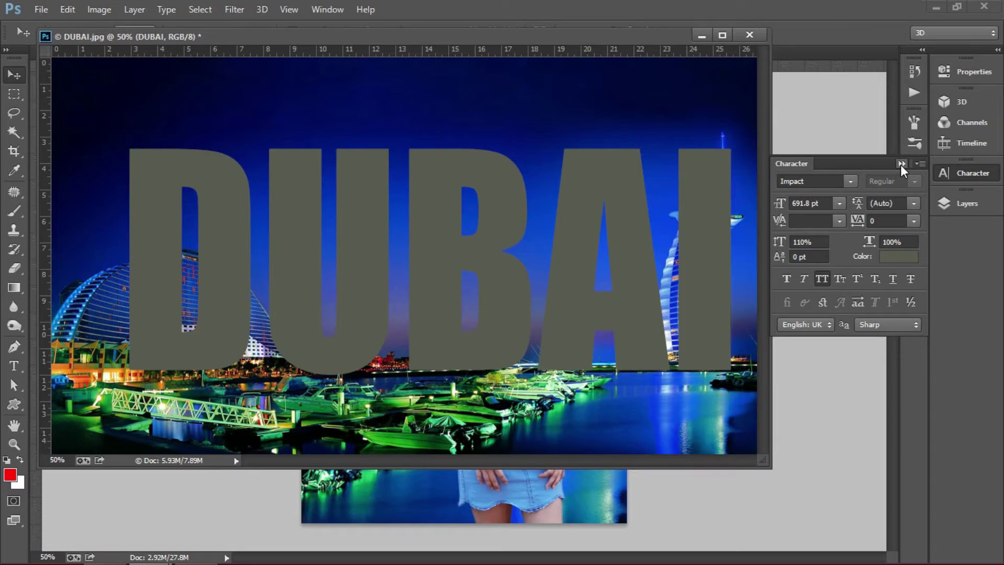
- Show the Layers panel, choose the Magic Wand, and reselect the DUBAI text layer
{"action": "left_click", "coordinate": [966, 202]}
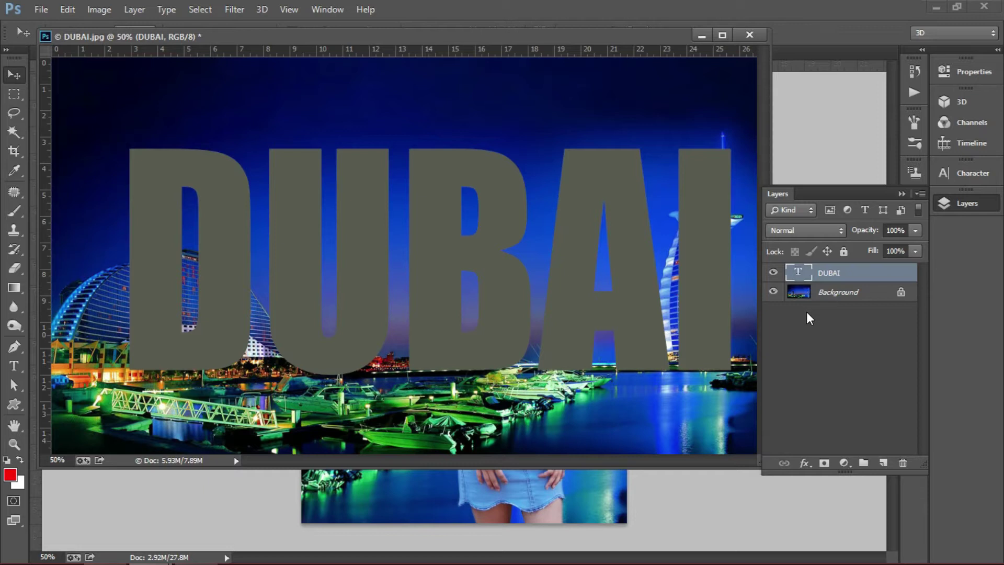
{"action": "left_click", "coordinate": [15, 131]}
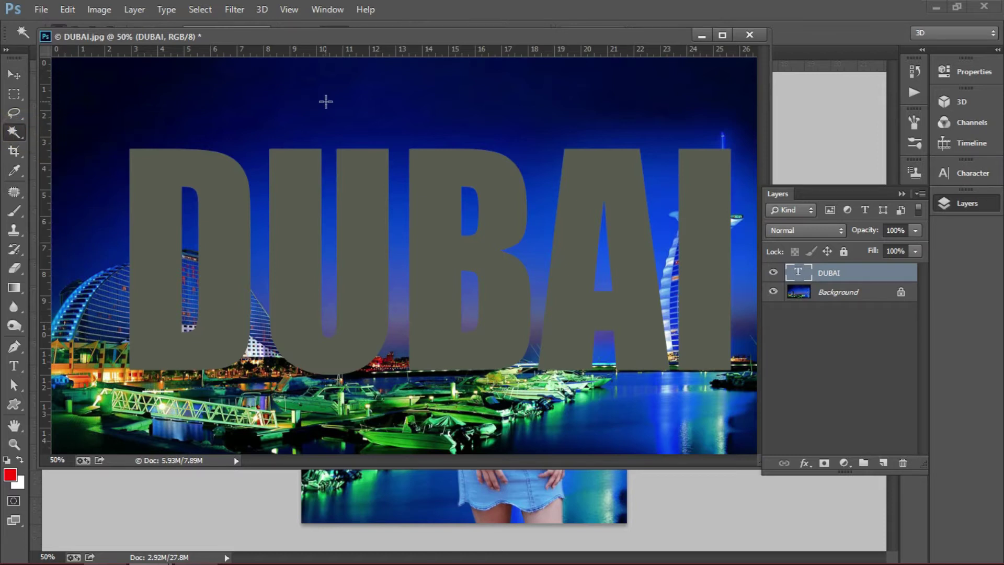
{"action": "key", "text": "alt+bracketleft"}
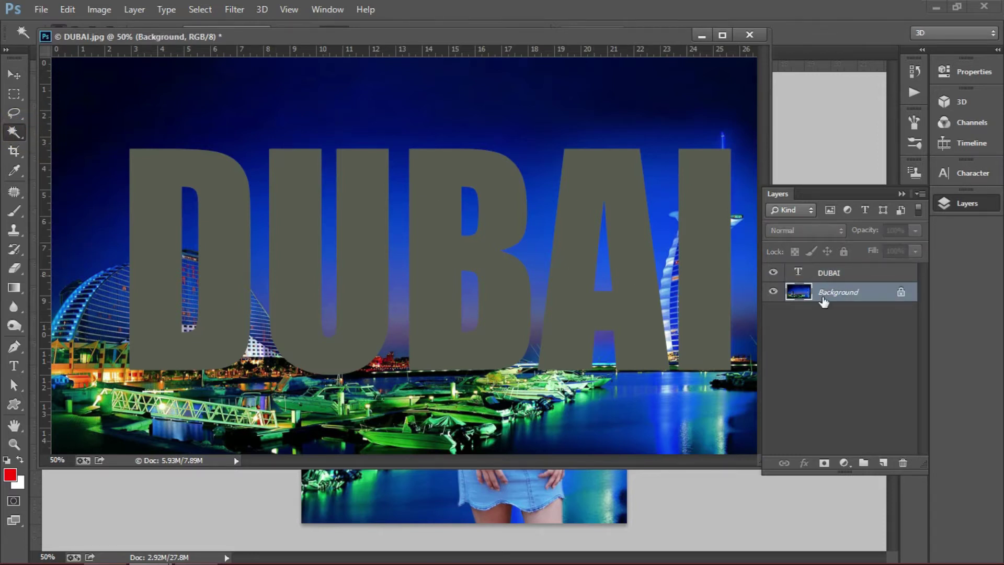
{"action": "left_click", "coordinate": [831, 271]}
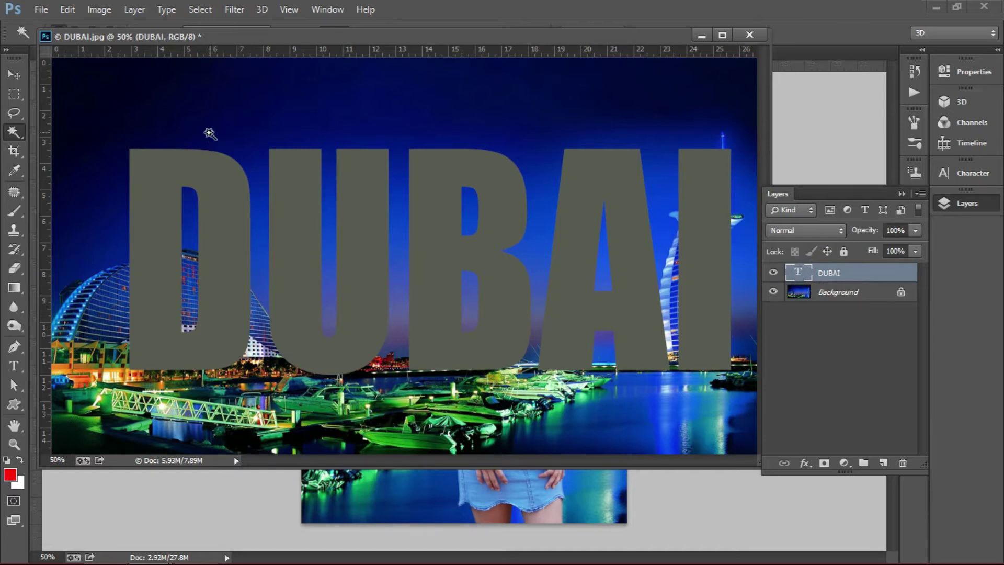
- Select the sky around DUBAI plus the holes inside the B and A
{"action": "left_click", "coordinate": [209, 133]}
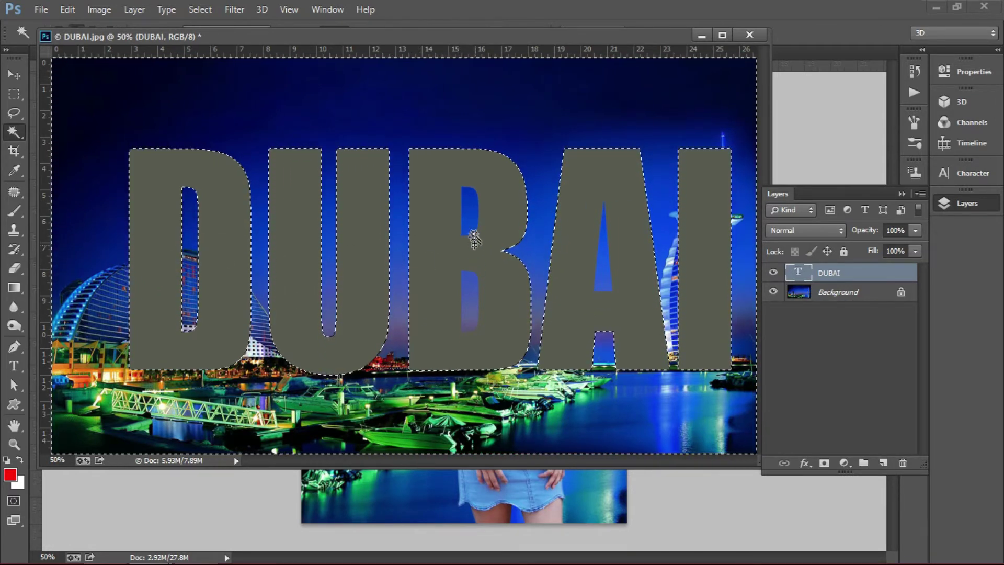
{"action": "left_click", "coordinate": [470, 206]}
{"action": "left_click", "coordinate": [469, 310]}
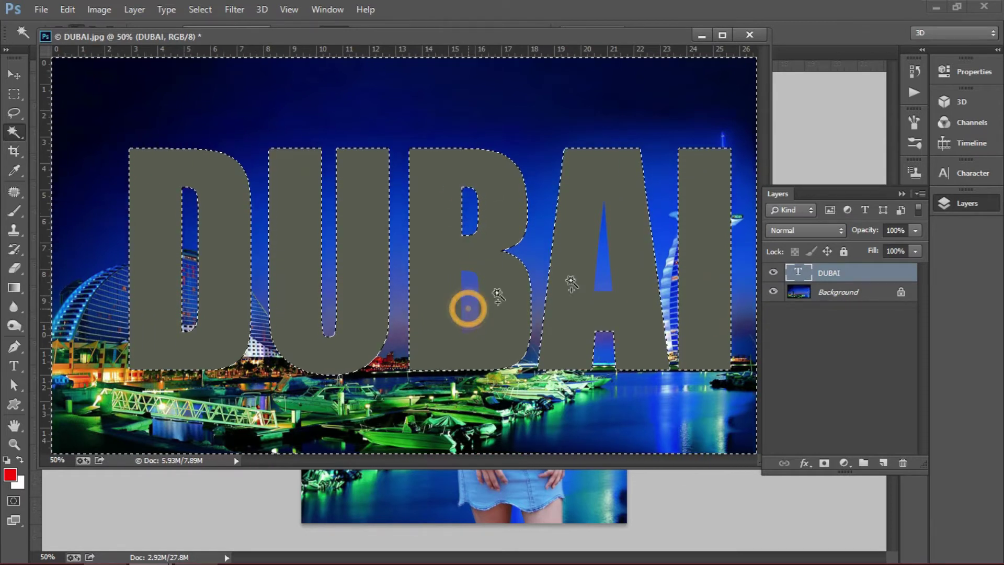
{"action": "left_click", "coordinate": [605, 270]}
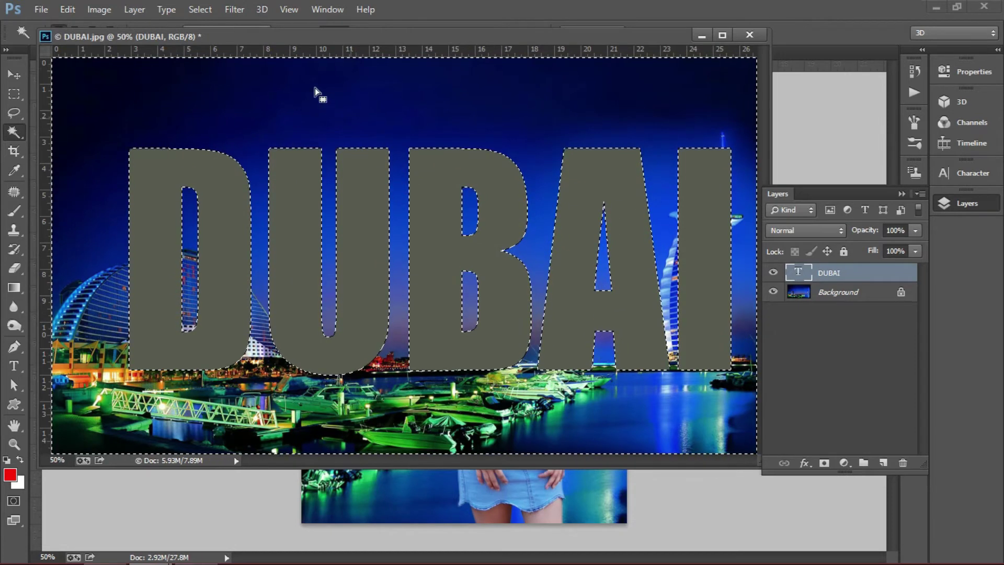
- Invert the selection with Select > Inverse so it covers the letters
{"action": "mouse_move", "coordinate": [303, 32]}
{"action": "left_mouse_down"}
{"action": "mouse_move", "coordinate": [300, 64]}
{"action": "mouse_move", "coordinate": [303, 45]}
{"action": "left_mouse_up"}
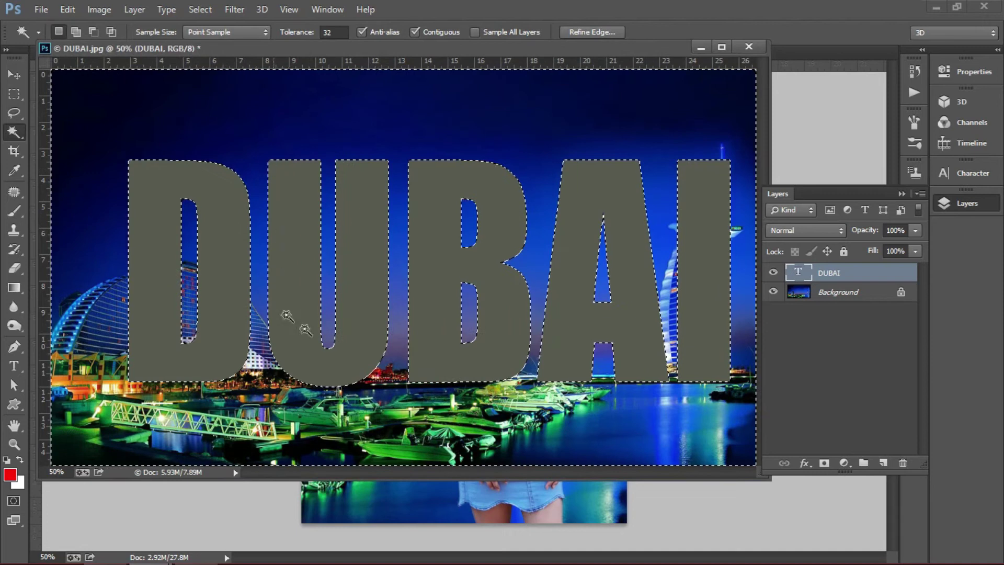
{"action": "left_click", "coordinate": [197, 11]}
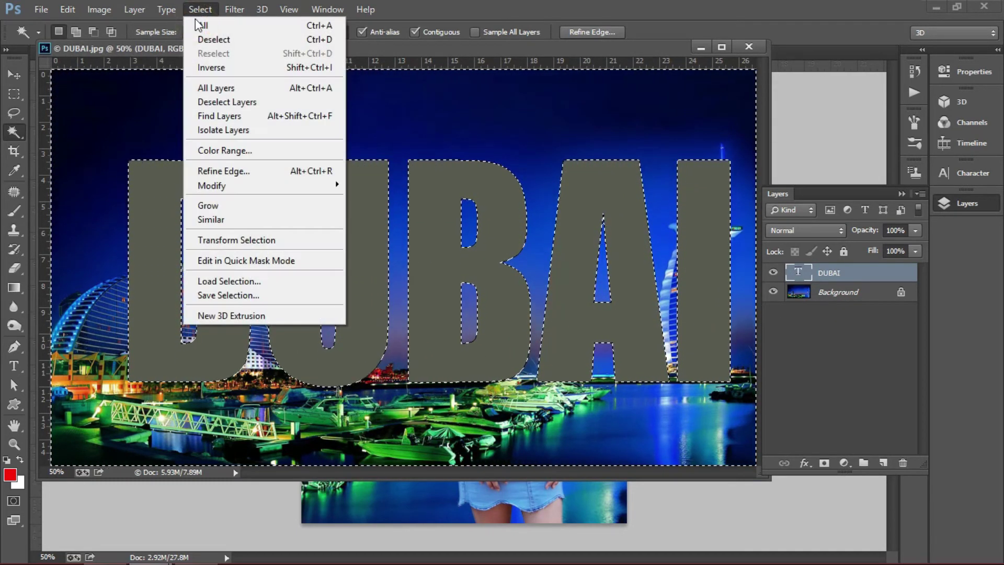
{"action": "left_click", "coordinate": [197, 68]}
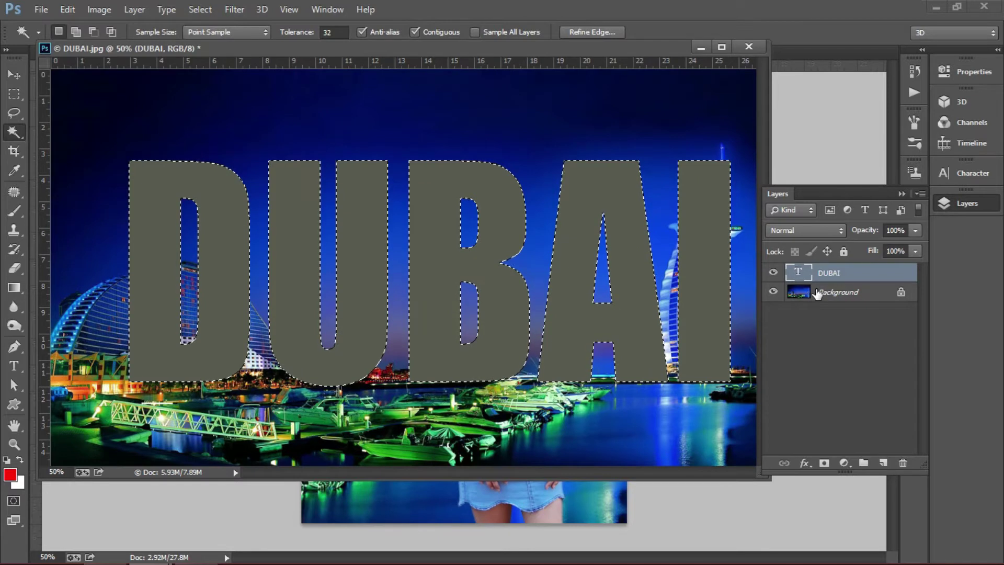
- Duplicate Background, hide the original, and paste the letter-shaped selection as Layer 1
{"action": "left_click_drag", "start_coordinate": [818, 294], "coordinate": [883, 463]}
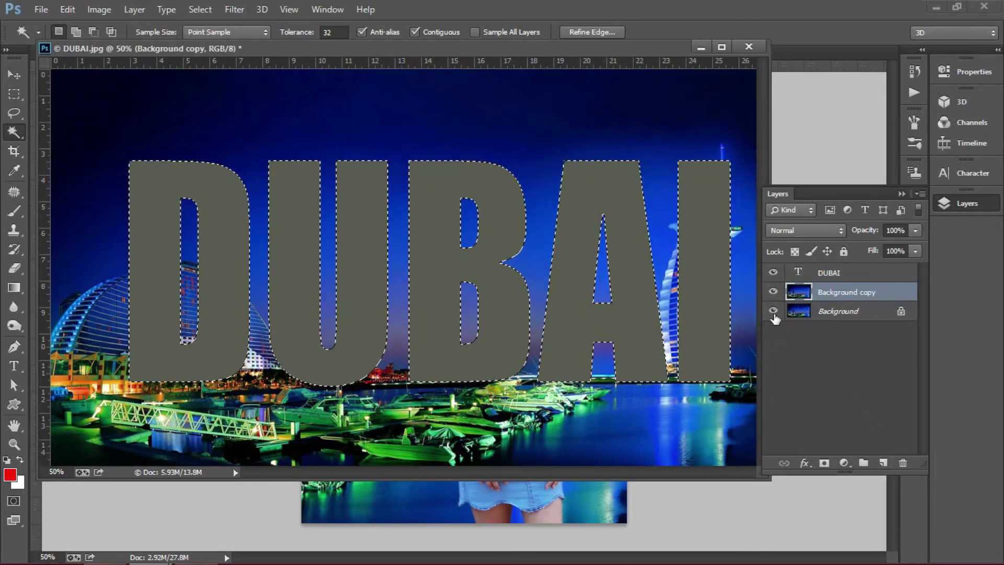
{"action": "left_click", "coordinate": [773, 312]}
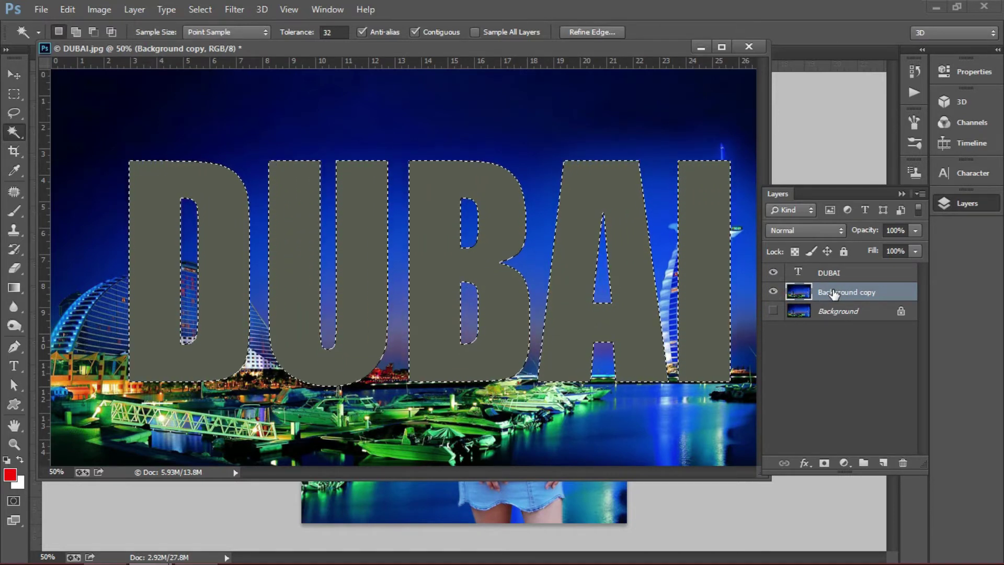
{"action": "key", "text": "ctrl+c"}
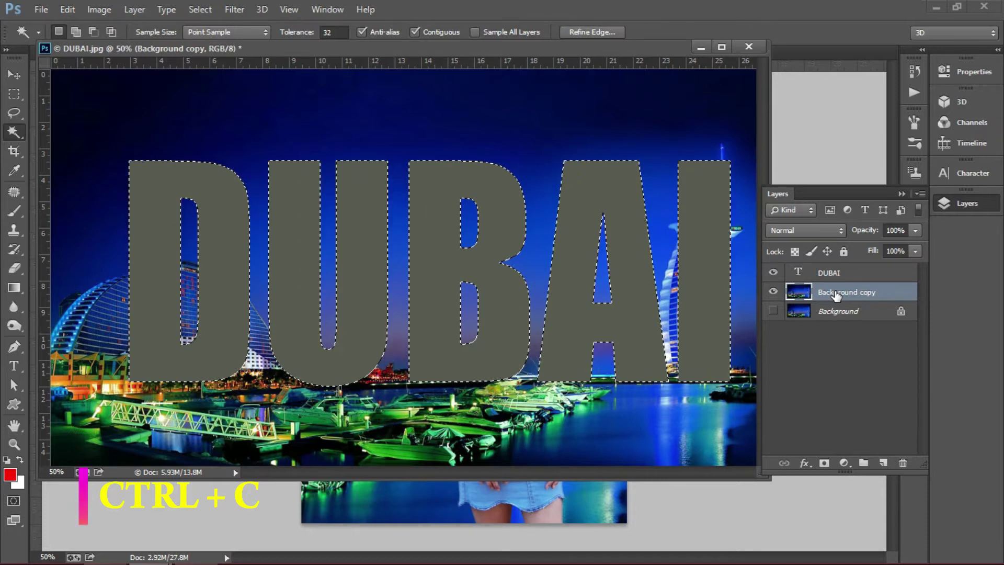
{"action": "key", "text": "ctrl+v"}
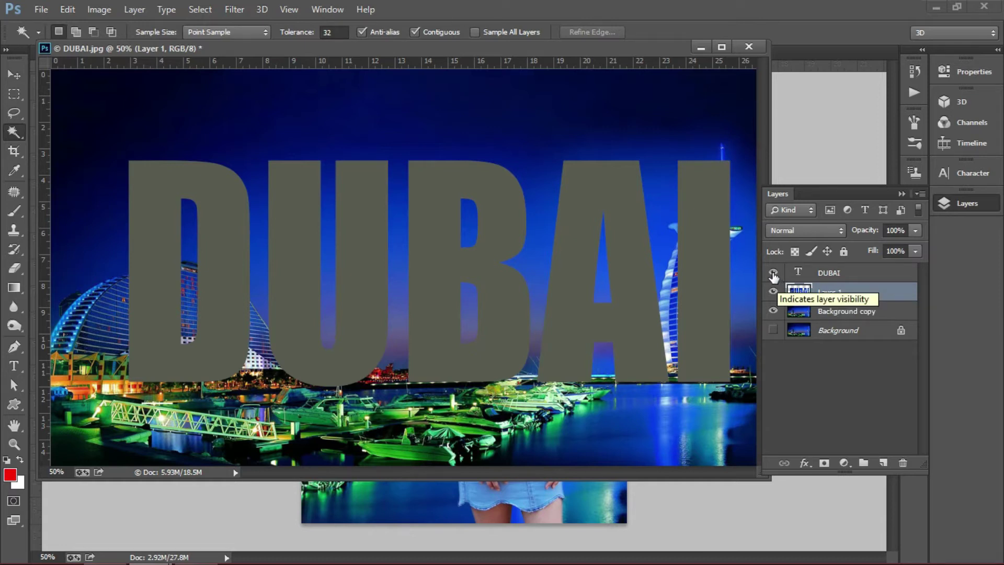
- Hide the DUBAI text and Background copy layers, leaving only Layer 1 visible
{"action": "left_click", "coordinate": [774, 274]}
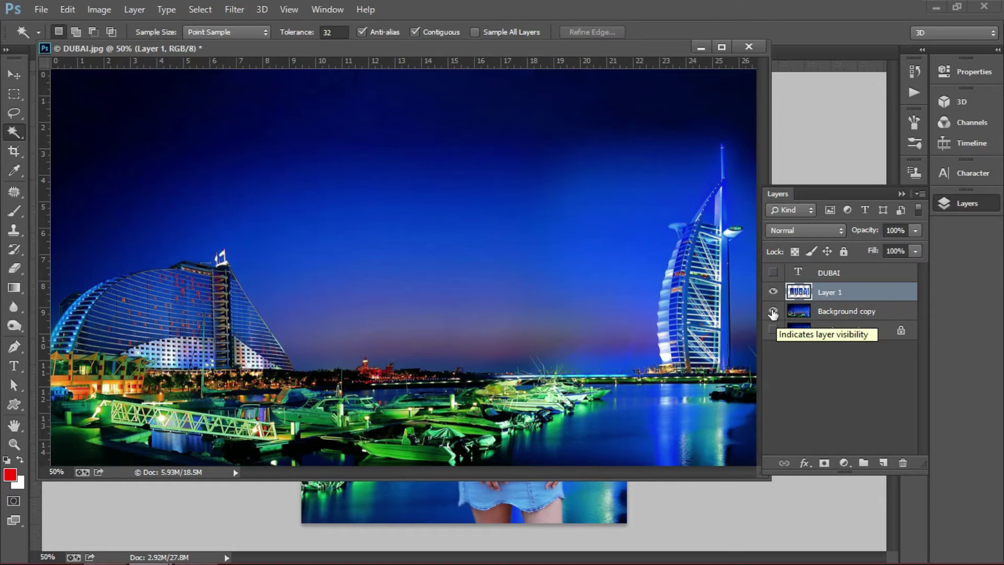
{"action": "left_click", "coordinate": [774, 311]}
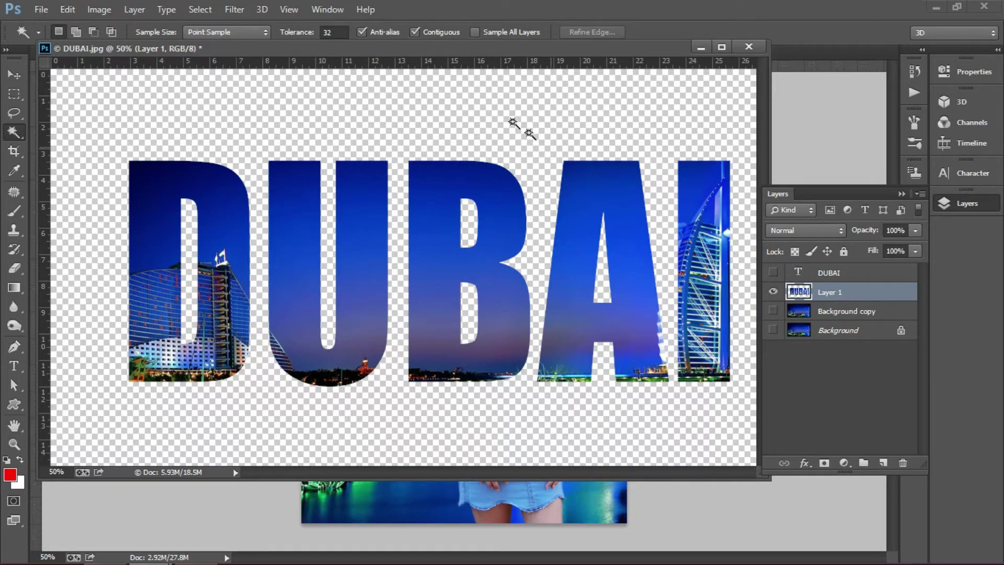
{"action": "left_click_drag", "start_coordinate": [475, 46], "coordinate": [473, 46]}
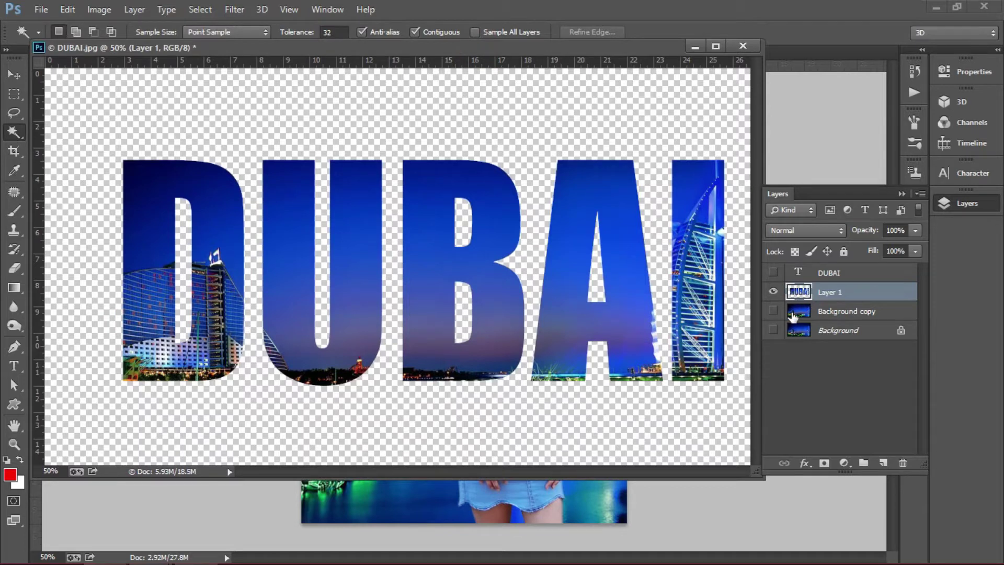
{"action": "left_click_drag", "start_coordinate": [489, 47], "coordinate": [416, 106]}
{"action": "left_click_drag", "start_coordinate": [422, 52], "coordinate": [403, 15]}
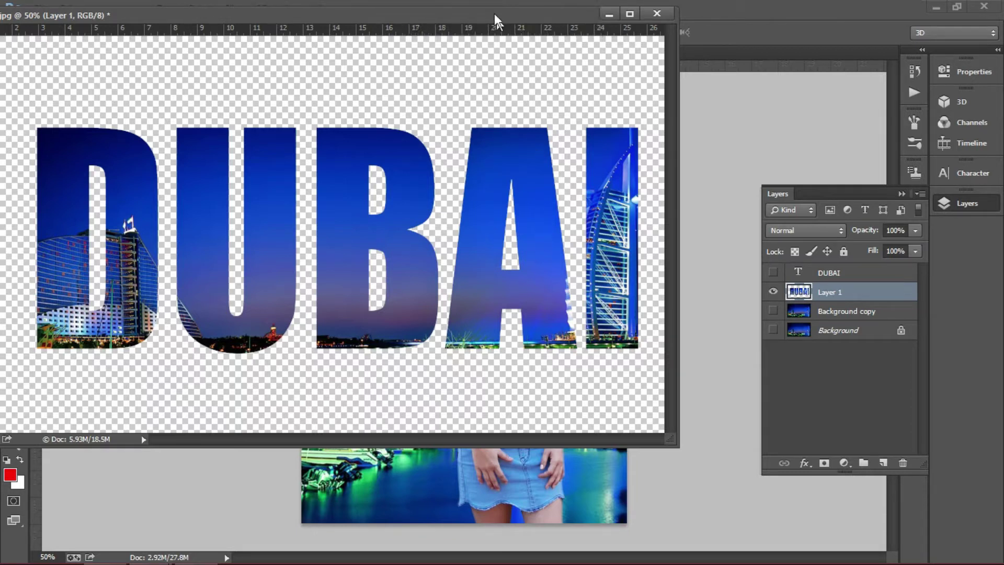
- Drag the DUBAI letter cut-out from DUBAI.jpg into EPISODE 1.tif as Layer 3
{"action": "left_click_drag", "start_coordinate": [495, 15], "coordinate": [286, 13]}
{"action": "left_click_drag", "start_coordinate": [437, 217], "coordinate": [513, 341]}
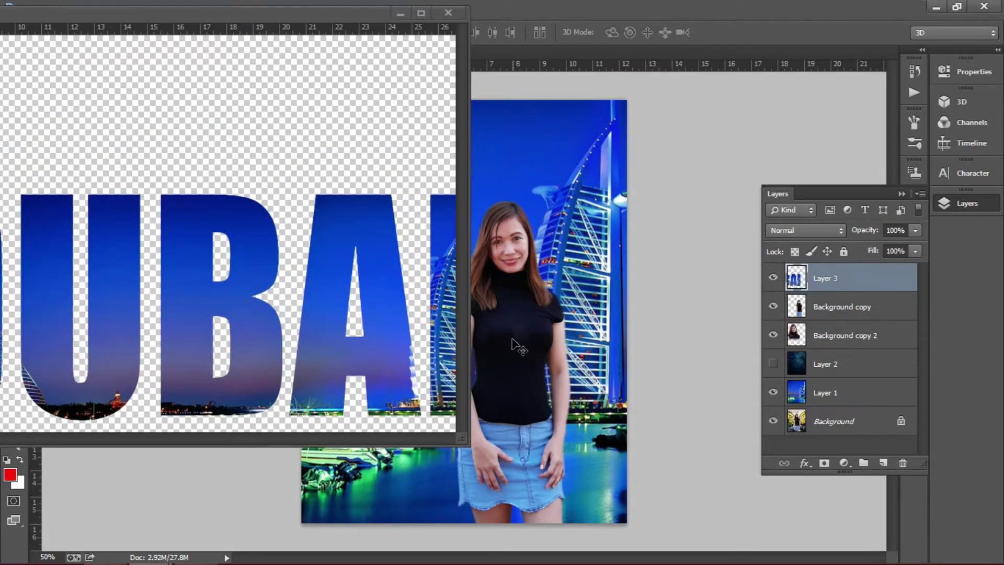
{"action": "left_click", "coordinate": [397, 13]}
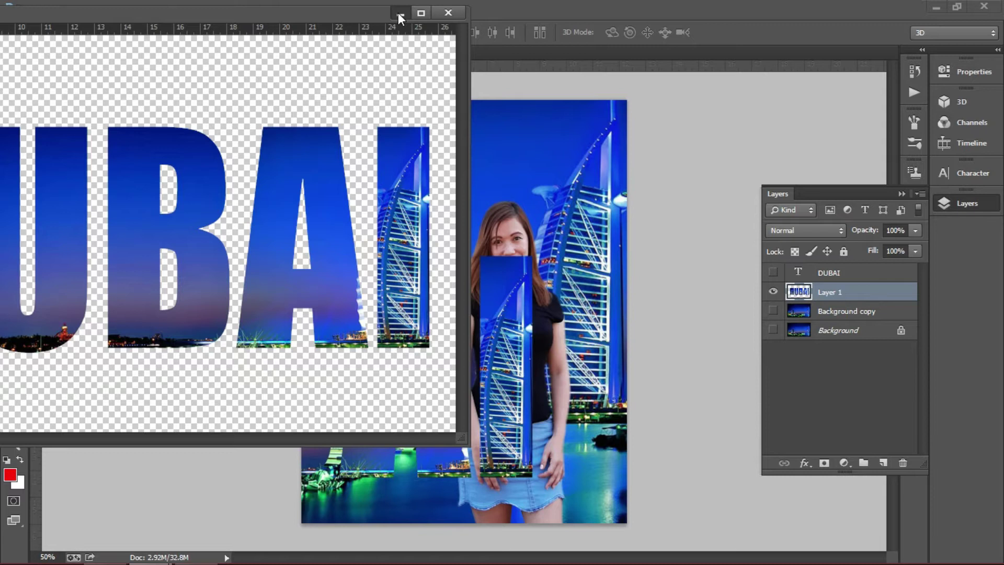
- Move the Layer 3 letters up and right over the woman and begin Free Transform
{"action": "left_click", "coordinate": [399, 13]}
{"action": "left_click_drag", "start_coordinate": [503, 341], "coordinate": [583, 341]}
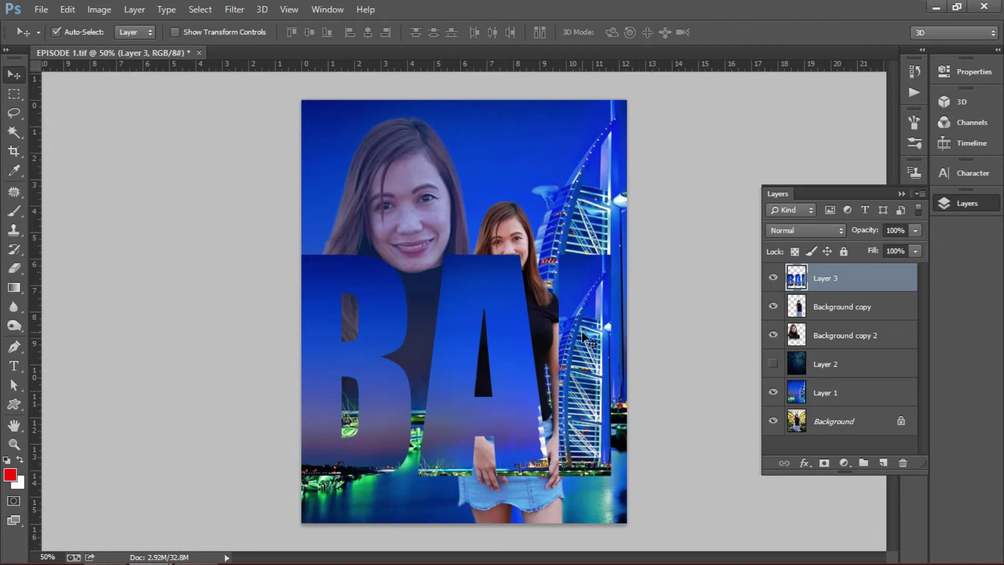
{"action": "left_click_drag", "start_coordinate": [582, 331], "coordinate": [590, 314]}
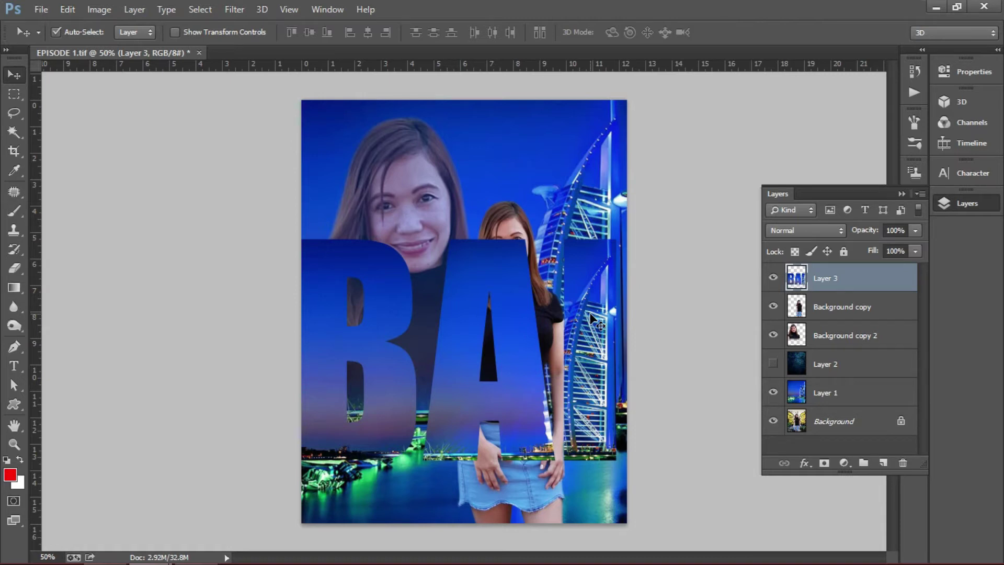
{"action": "key", "text": "ctrl+t"}
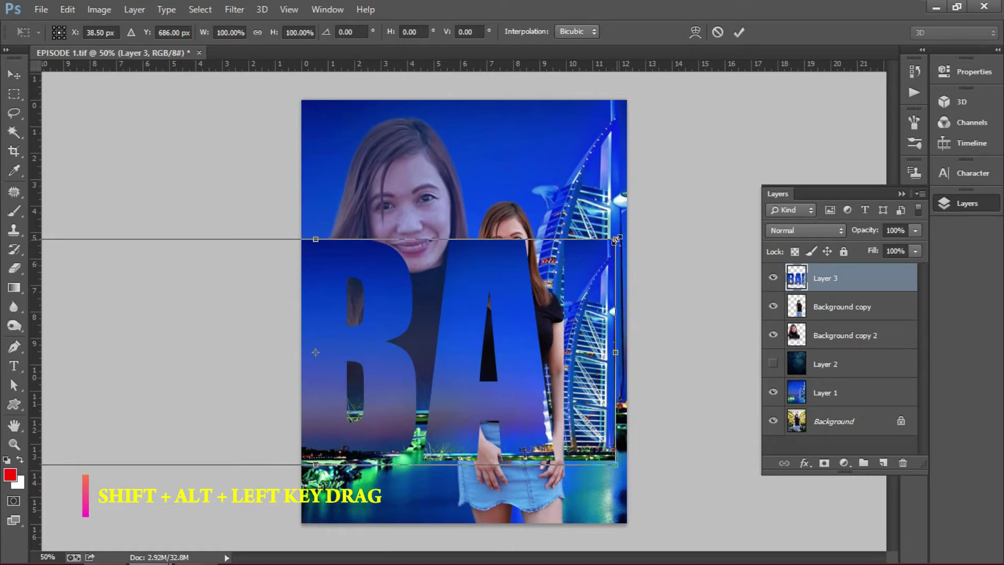
- Shrink the DUBAI letters to about 23% and place them over the harbour water
{"action": "left_click_drag", "start_coordinate": [616, 240], "coordinate": [403, 375]}
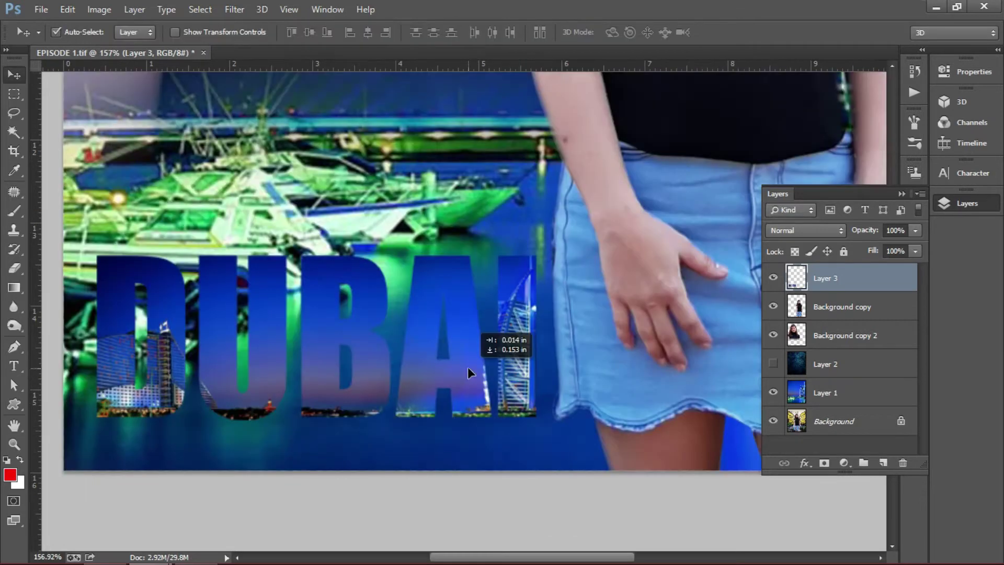
{"action": "left_click_drag", "start_coordinate": [467, 366], "coordinate": [464, 368]}
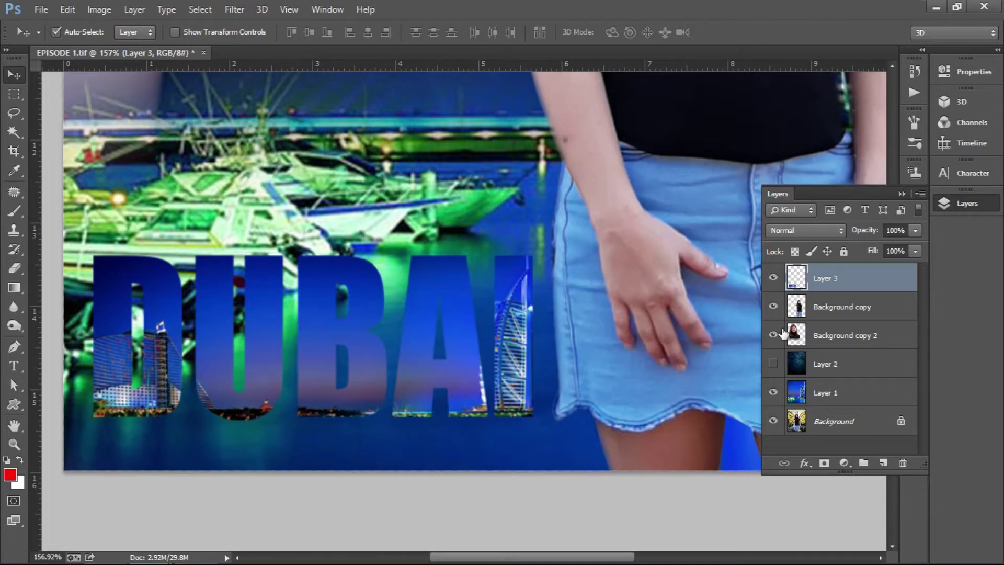
- Add a Stroke layer style to the DUBAI letters with Fill Type set to Gradient
{"action": "left_click", "coordinate": [808, 464]}
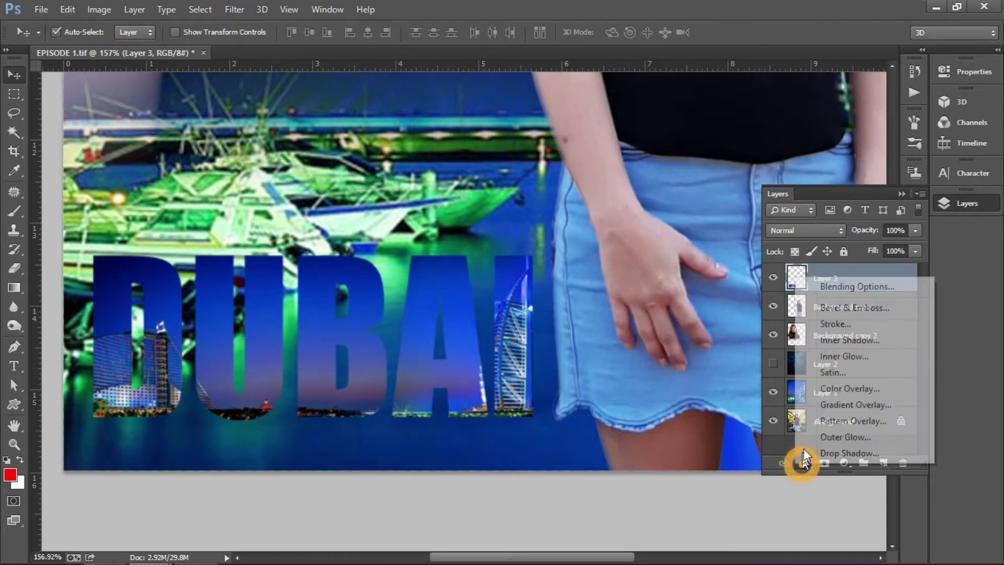
{"action": "left_click", "coordinate": [825, 325]}
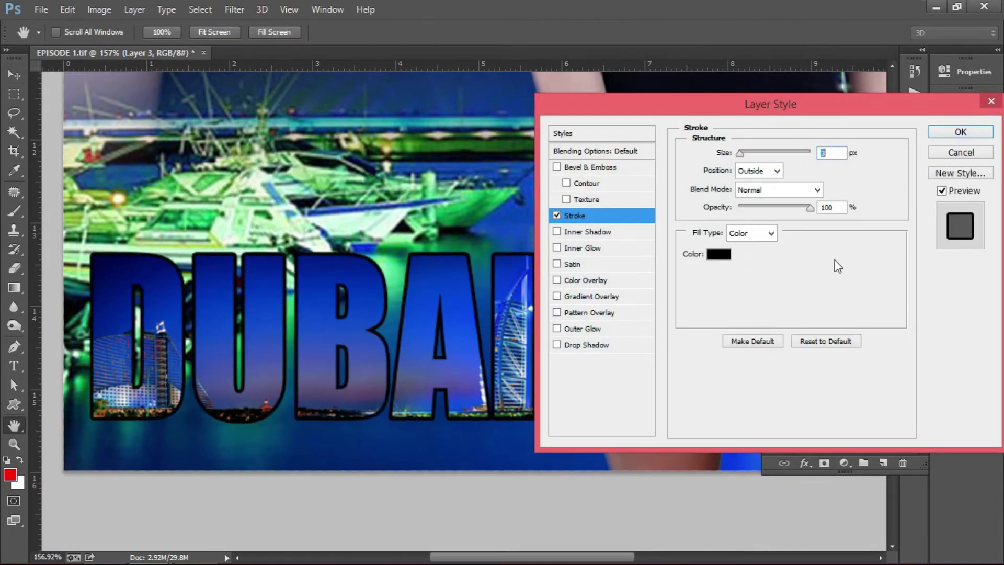
{"action": "left_click", "coordinate": [759, 233]}
{"action": "left_click", "coordinate": [754, 261]}
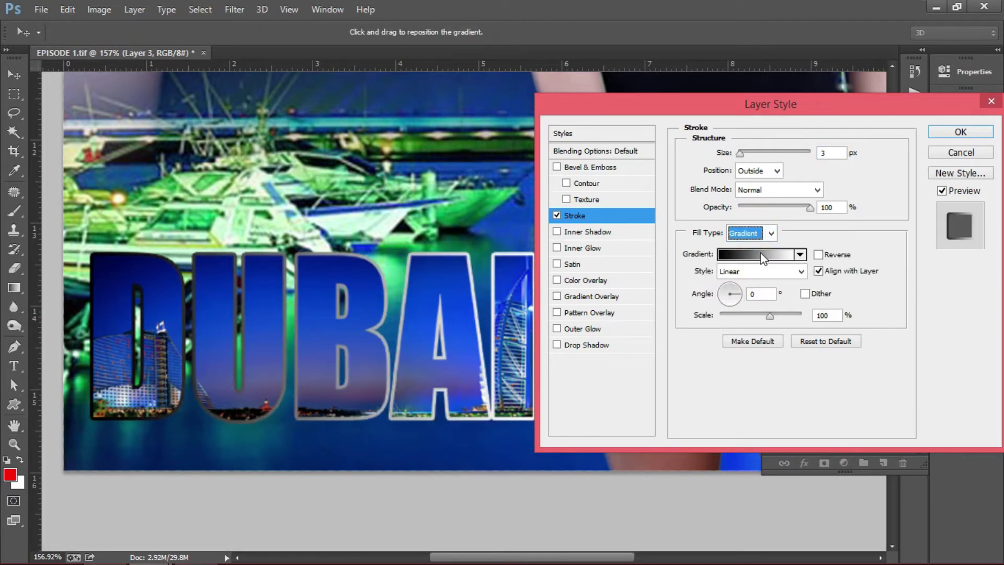
- Apply the orange-white-orange gradient preset to the 3 px stroke and confirm it
{"action": "left_click", "coordinate": [761, 255]}
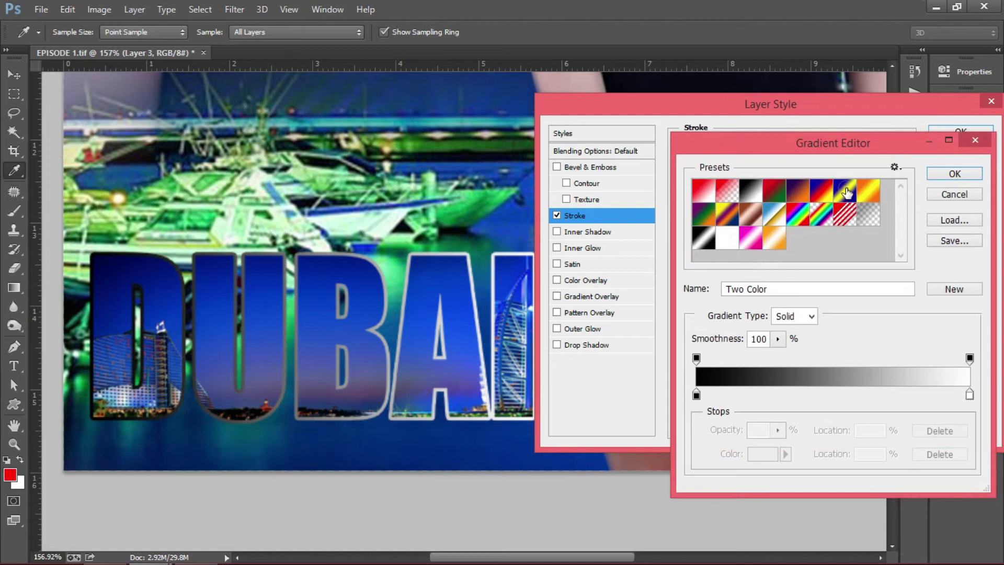
{"action": "left_click", "coordinate": [846, 191]}
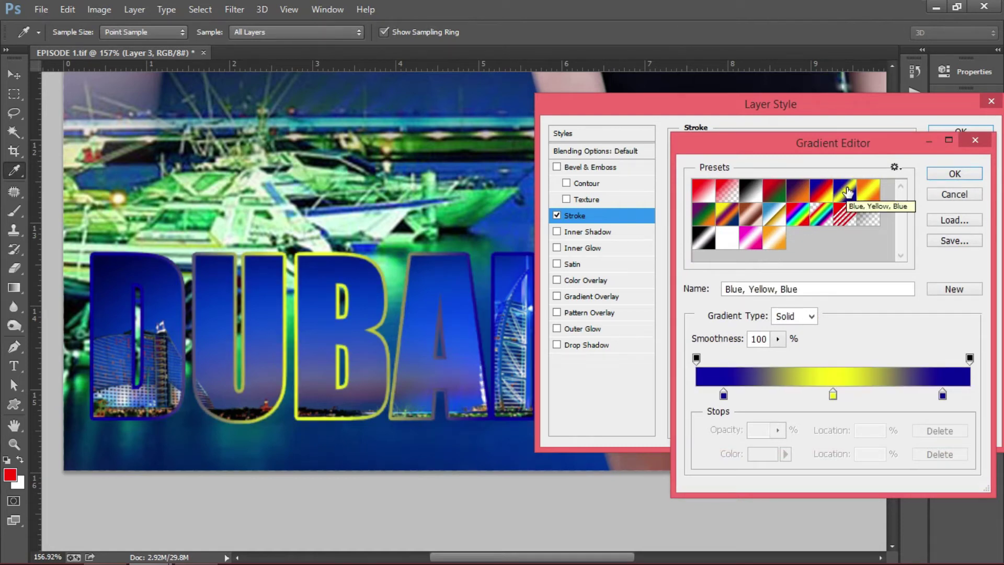
{"action": "left_click", "coordinate": [848, 193]}
{"action": "left_click", "coordinate": [868, 193]}
{"action": "left_click", "coordinate": [846, 193]}
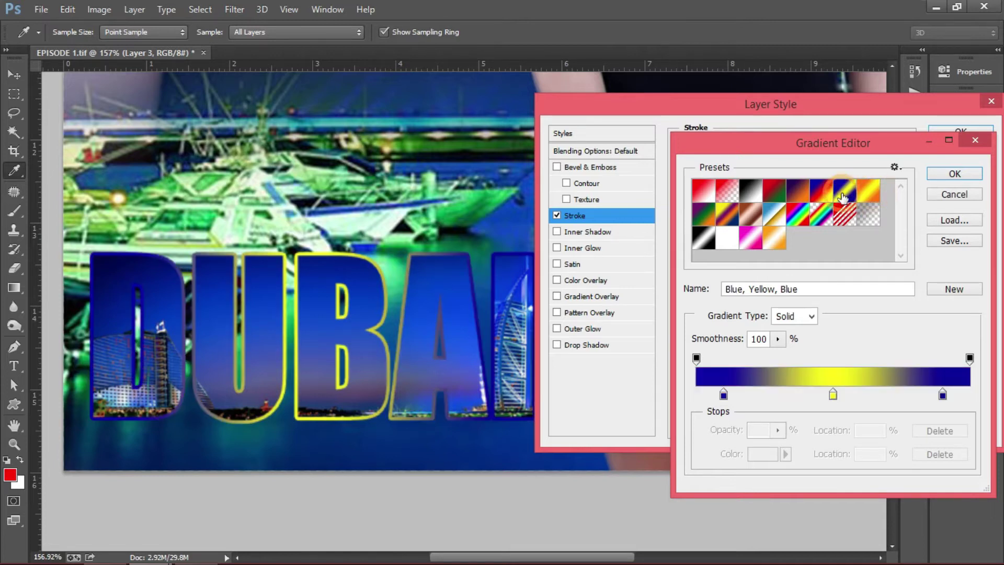
{"action": "left_click", "coordinate": [775, 239]}
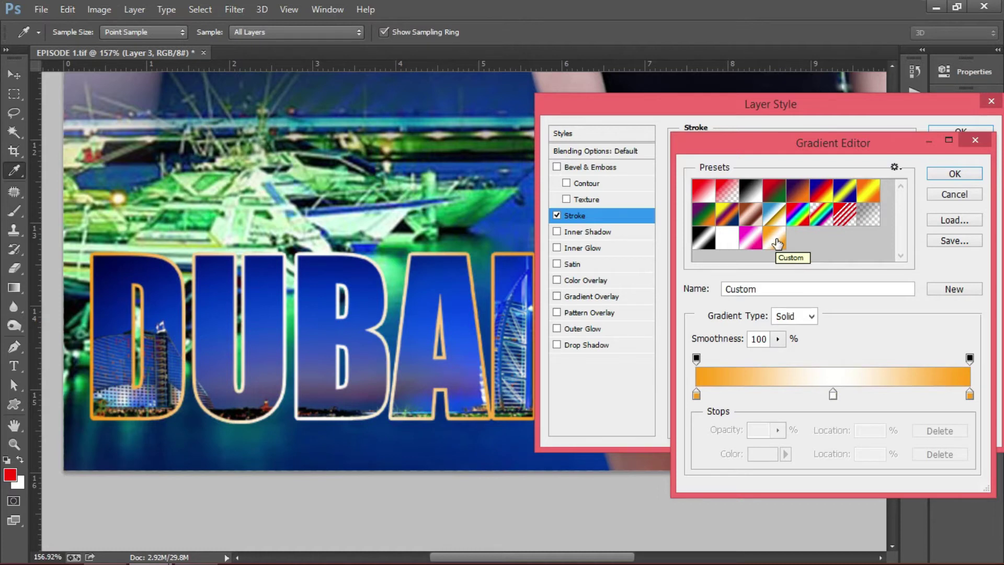
{"action": "left_click", "coordinate": [955, 173]}
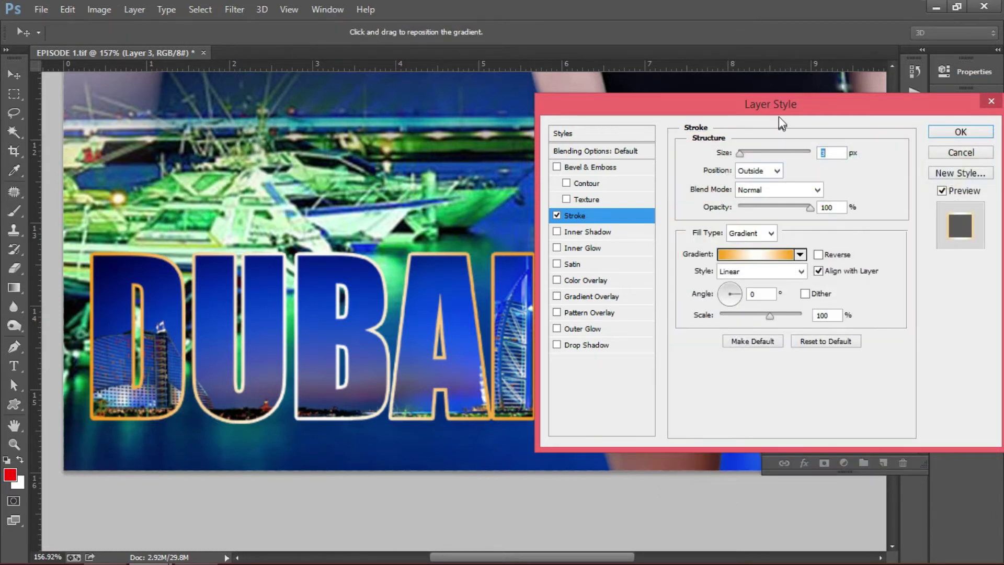
{"action": "left_click_drag", "start_coordinate": [779, 117], "coordinate": [832, 96]}
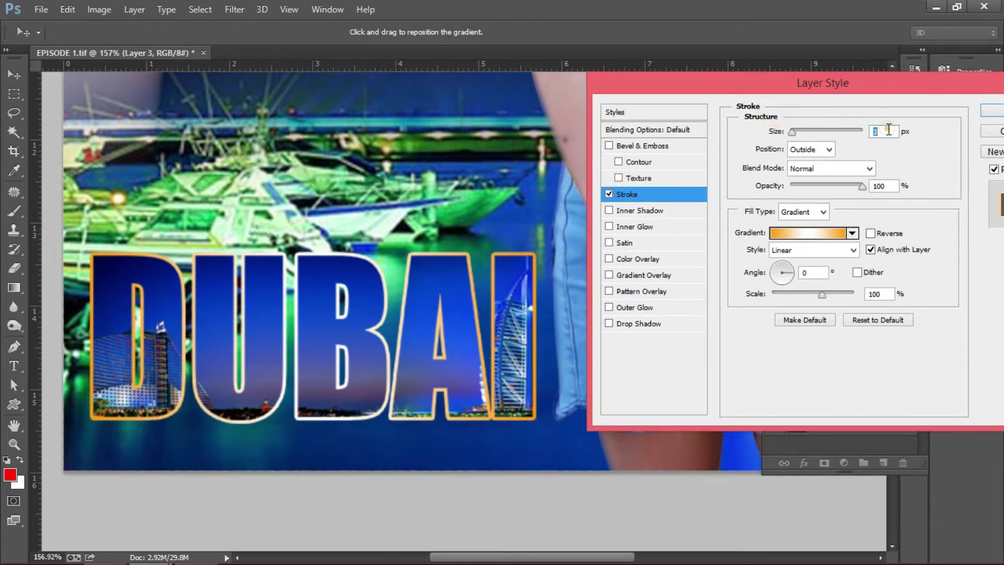
- Try stroke widths of 8, 21 and 13 px, then settle on a 2 px outline
{"action": "left_click", "coordinate": [795, 132]}
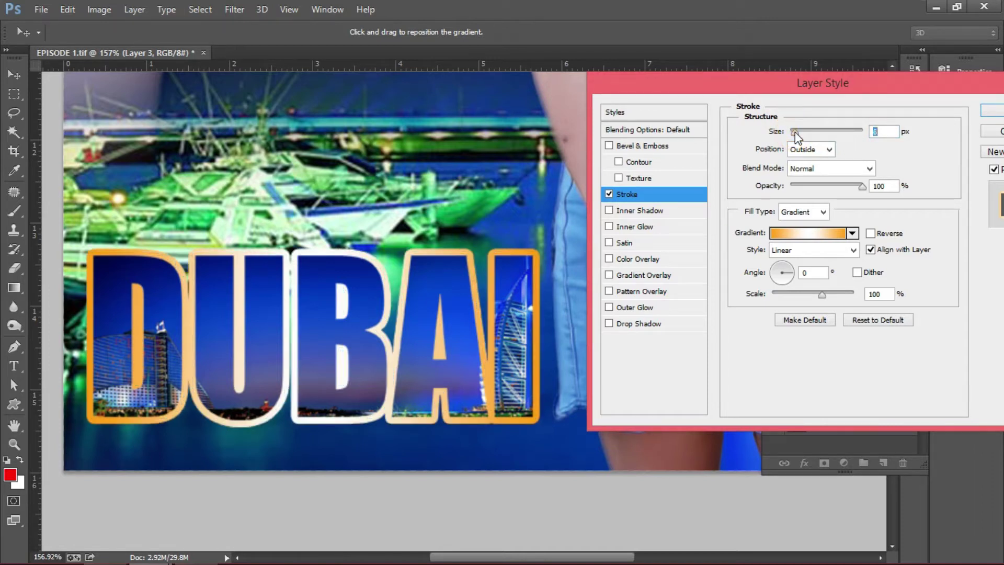
{"action": "left_click_drag", "start_coordinate": [796, 132], "coordinate": [802, 132]}
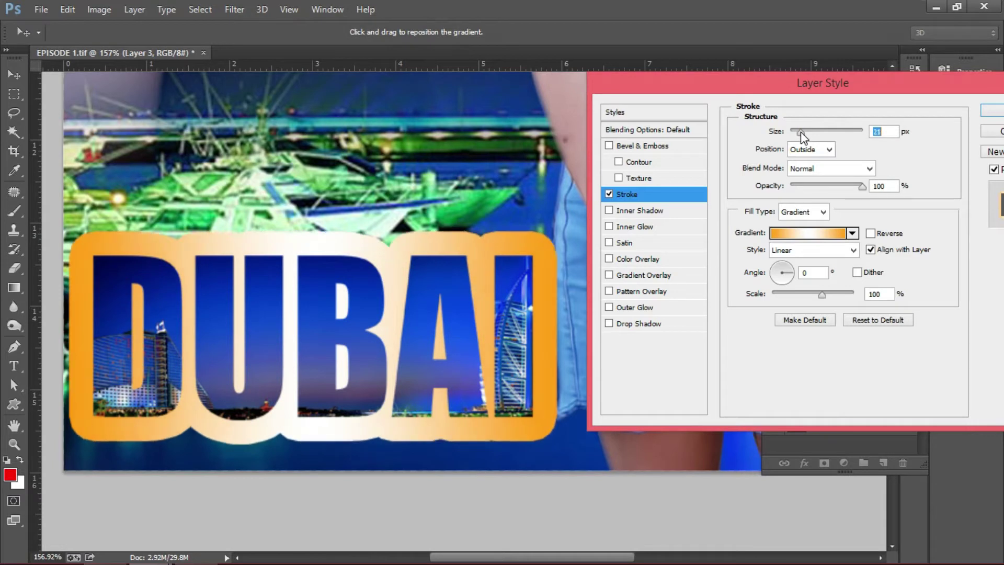
{"action": "left_click", "coordinate": [892, 132]}
{"action": "left_click", "coordinate": [885, 132]}
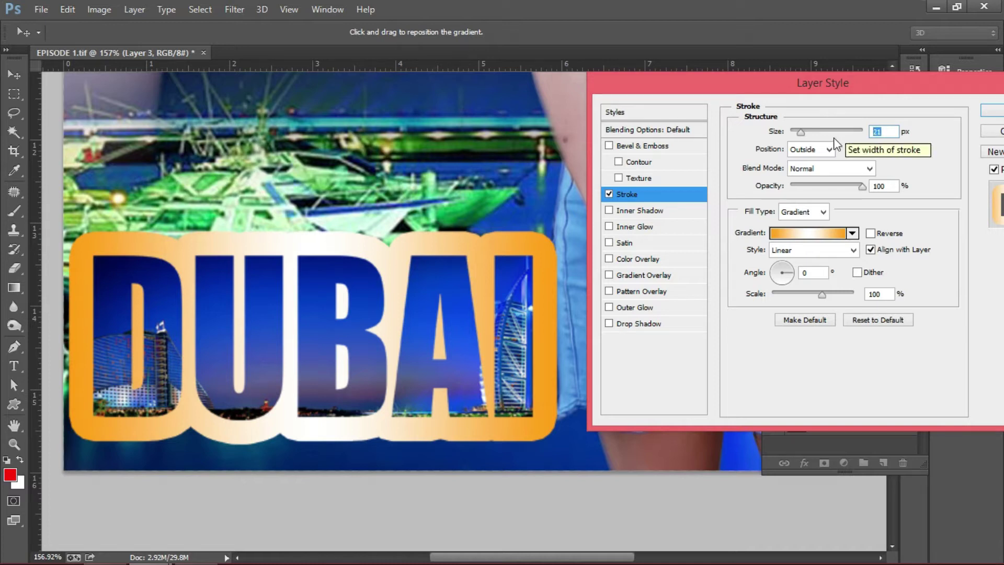
{"action": "left_click_drag", "start_coordinate": [802, 133], "coordinate": [798, 132]}
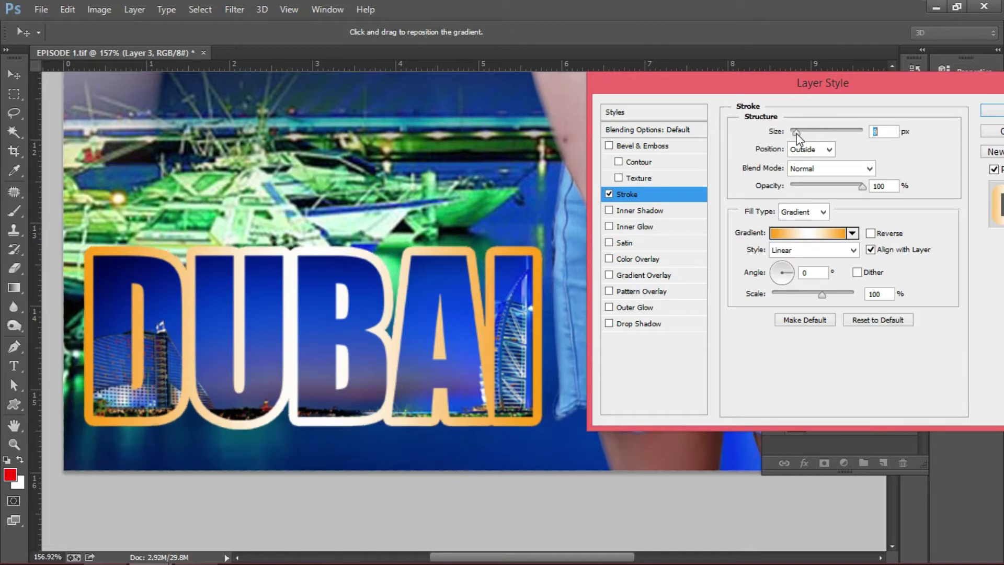
{"action": "left_click_drag", "start_coordinate": [796, 134], "coordinate": [796, 134]}
{"action": "scroll", "coordinate": [881, 133], "scroll_direction": "down", "scroll_amount": 4}
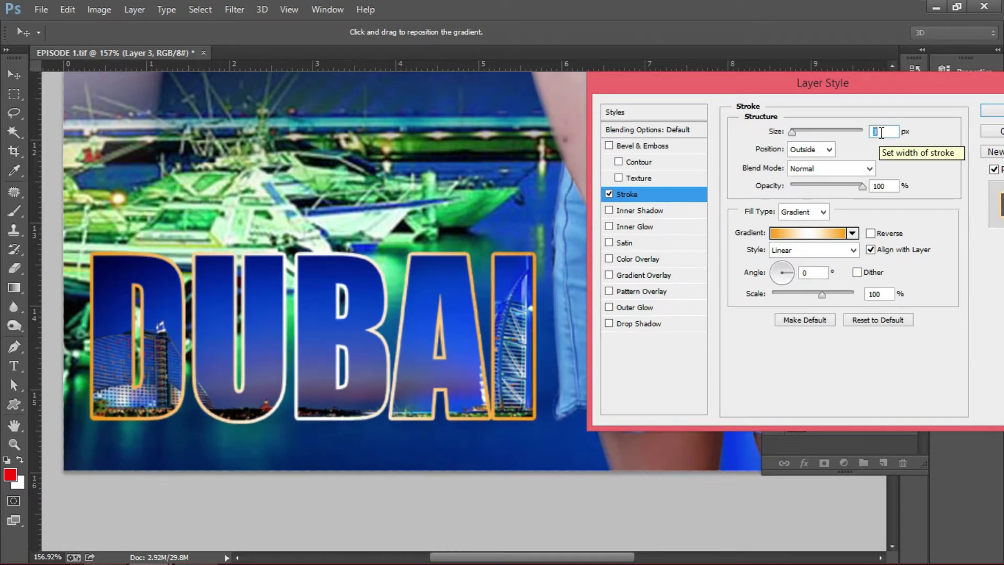
{"action": "key", "text": "Down"}
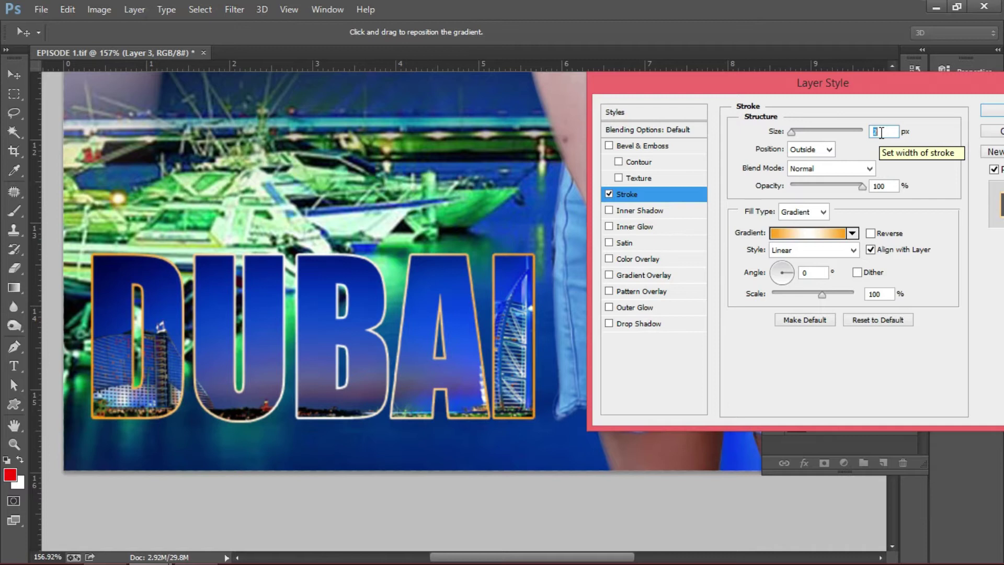
- Switch the outline gradient to the Black, White preset and apply the Stroke to Layer 3
{"action": "left_click", "coordinate": [803, 232]}
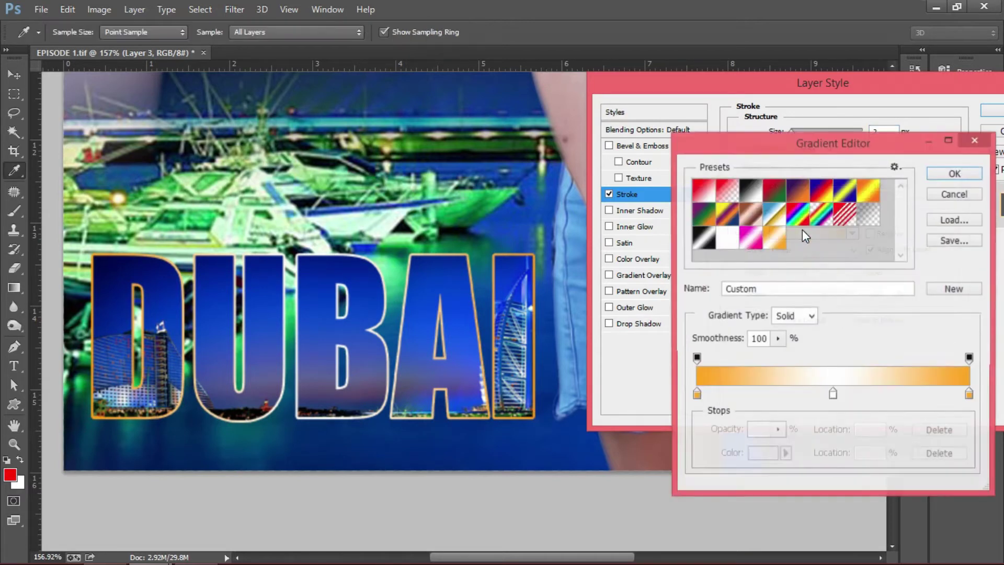
{"action": "left_click", "coordinate": [705, 242]}
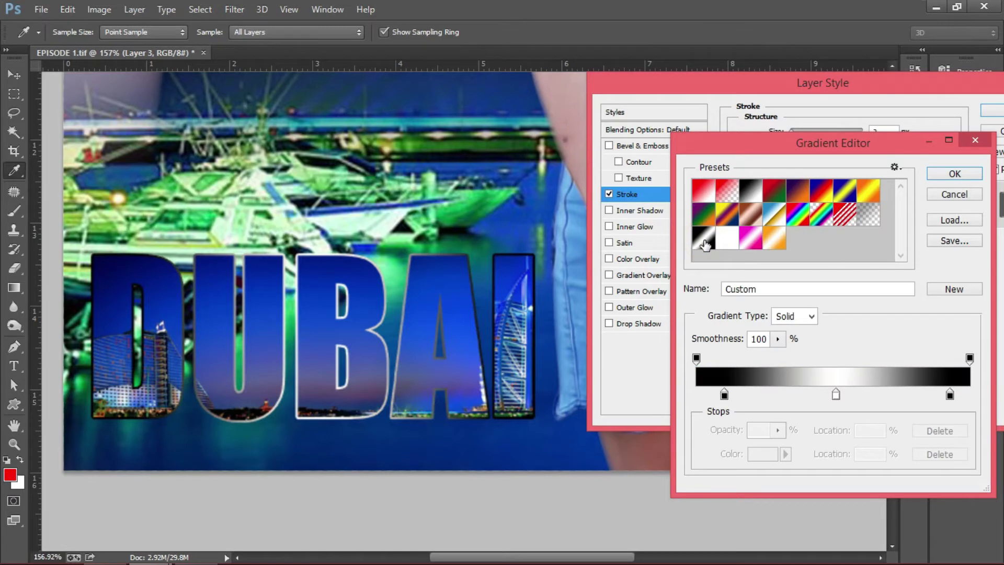
{"action": "left_click", "coordinate": [752, 194]}
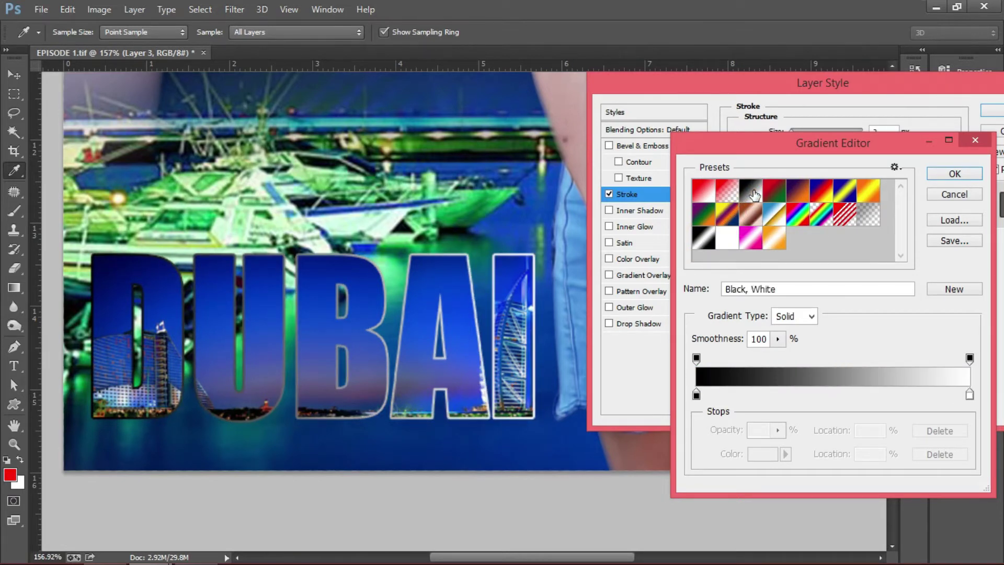
{"action": "left_click", "coordinate": [947, 178]}
{"action": "left_click", "coordinate": [947, 178]}
{"action": "key", "text": "Return"}
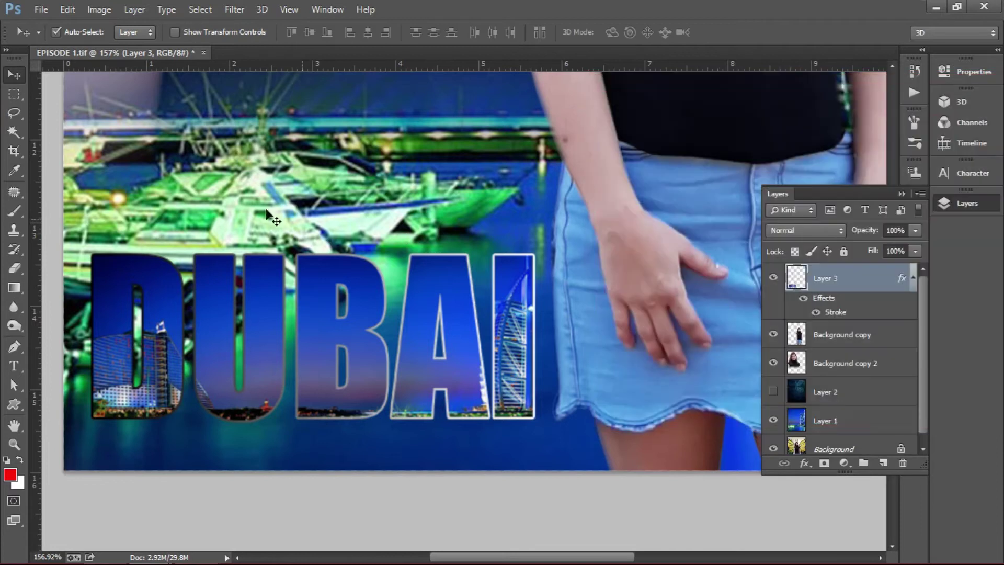
- Add a Drop Shadow effect to the DUBAI layer, previewing at Multiply, 75% opacity, 30°
{"action": "scroll", "coordinate": [371, 286], "scroll_direction": "down", "scroll_amount": 5}
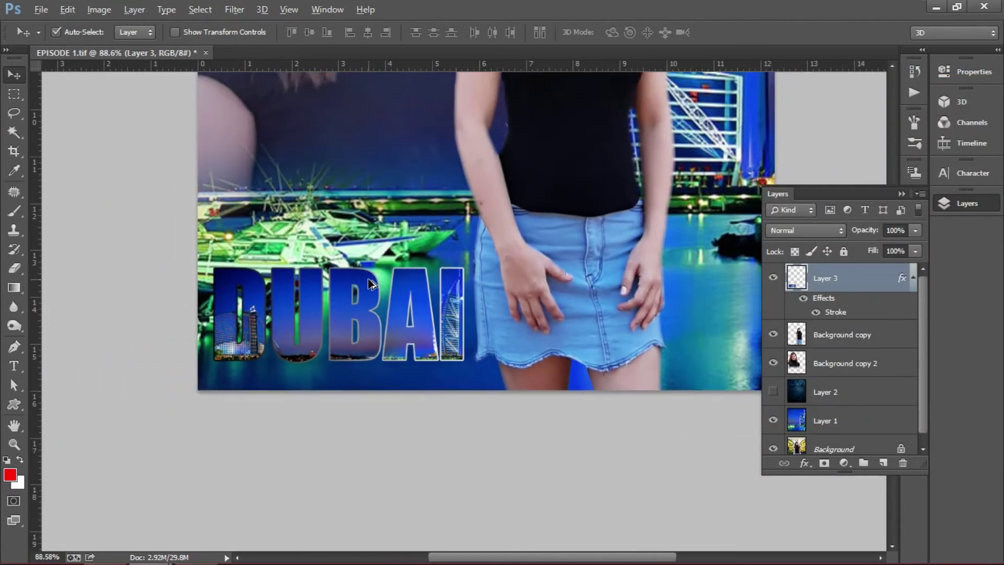
{"action": "scroll", "coordinate": [387, 287], "scroll_direction": "up", "scroll_amount": 3}
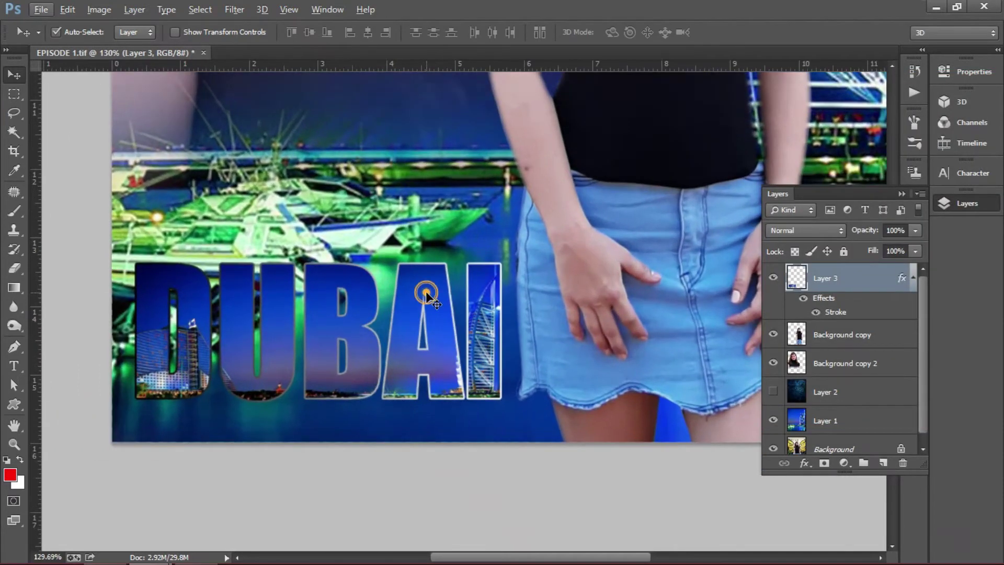
{"action": "left_click", "coordinate": [805, 463]}
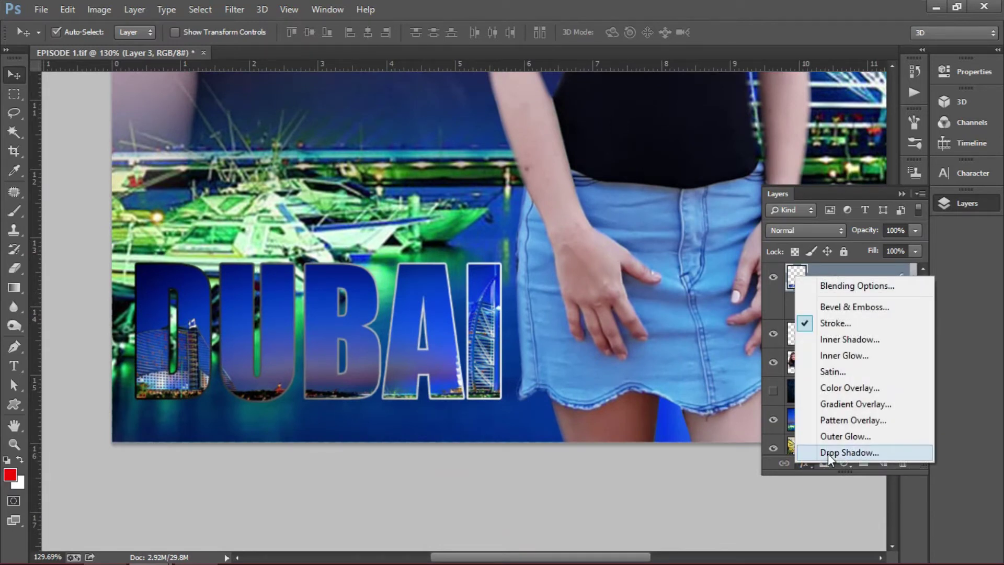
{"action": "left_click", "coordinate": [770, 463]}
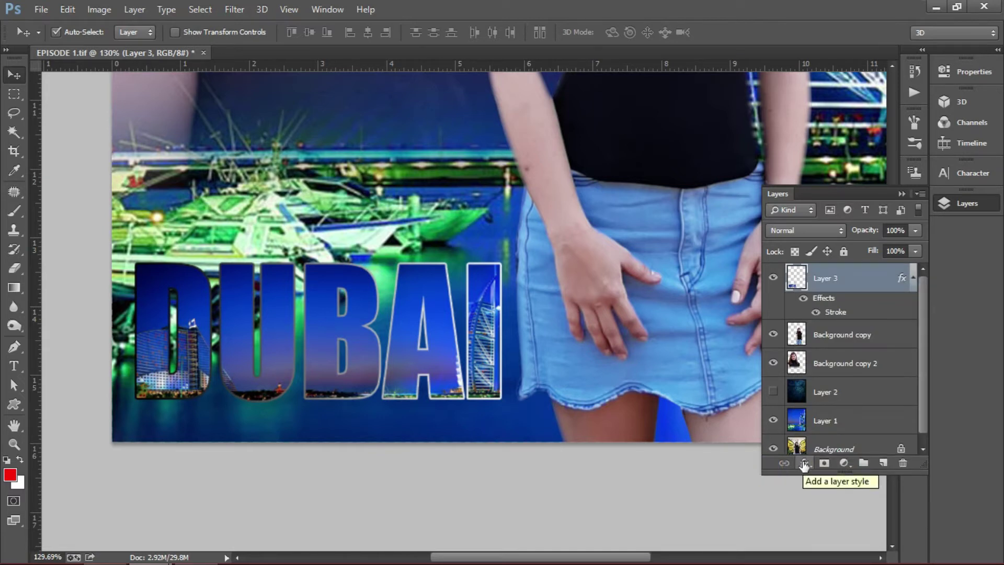
{"action": "left_click", "coordinate": [804, 464]}
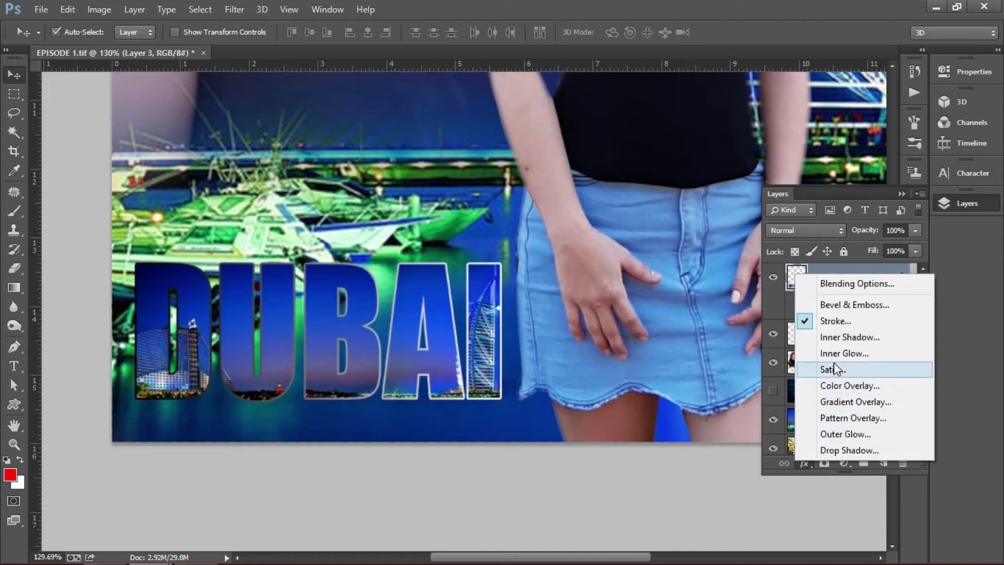
{"action": "left_click", "coordinate": [834, 450]}
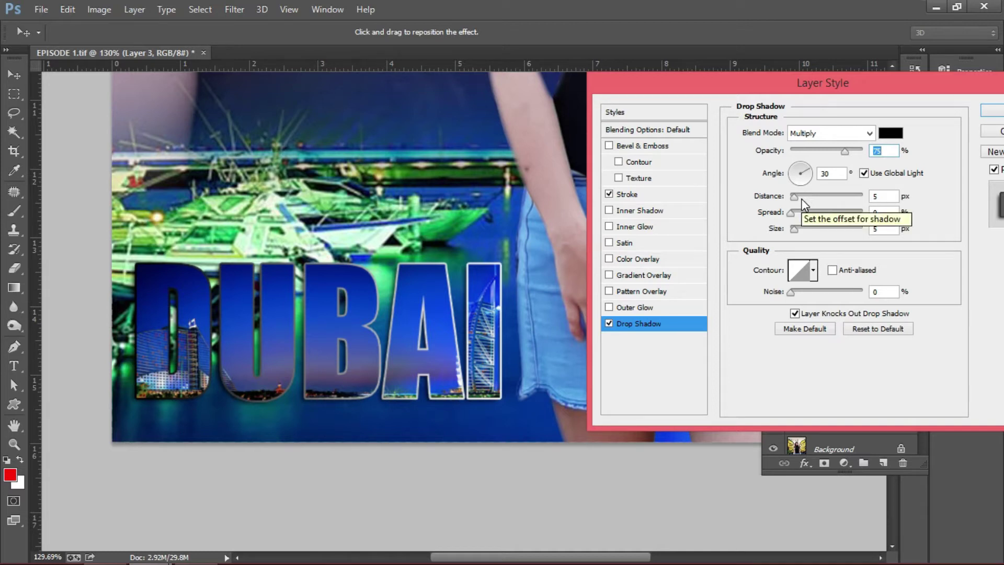
- Set the drop shadow to 11 px distance, 14% spread and a 145° angle
{"action": "left_click_drag", "start_coordinate": [794, 195], "coordinate": [798, 196]}
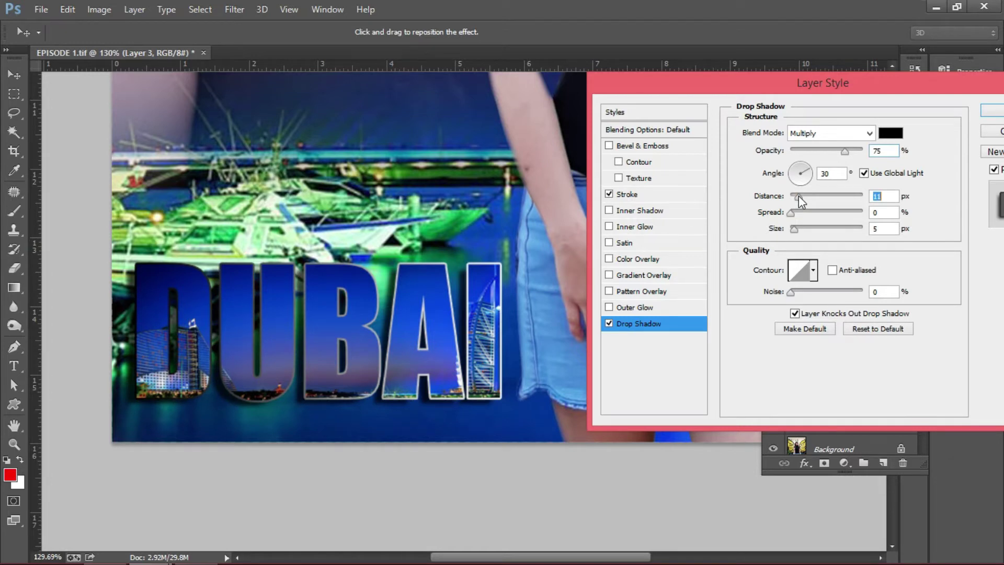
{"action": "mouse_move", "coordinate": [792, 213]}
{"action": "left_mouse_down"}
{"action": "mouse_move", "coordinate": [802, 228]}
{"action": "mouse_move", "coordinate": [794, 231]}
{"action": "left_mouse_up"}
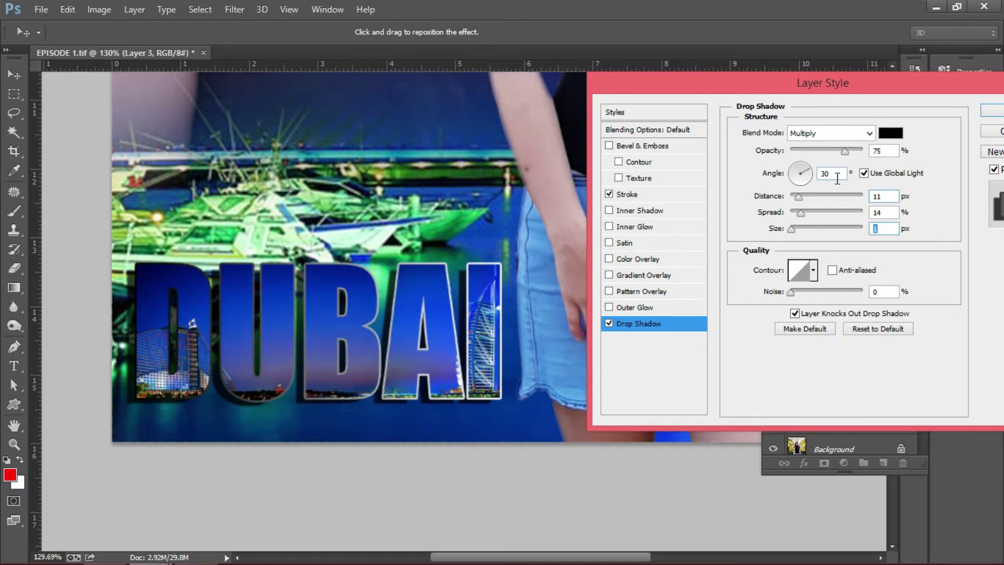
{"action": "left_click", "coordinate": [828, 174]}
{"action": "left_click", "coordinate": [808, 172]}
{"action": "left_click_drag", "start_coordinate": [808, 170], "coordinate": [794, 169]}
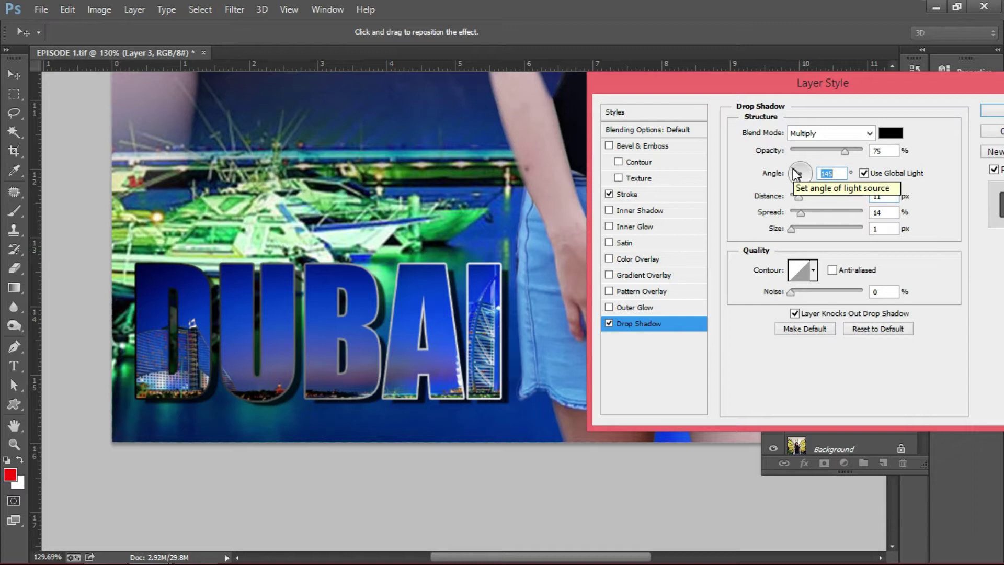
- Enable Bevel & Emboss and give the shadow a Ring contour at 100% opacity
{"action": "left_click", "coordinate": [609, 146]}
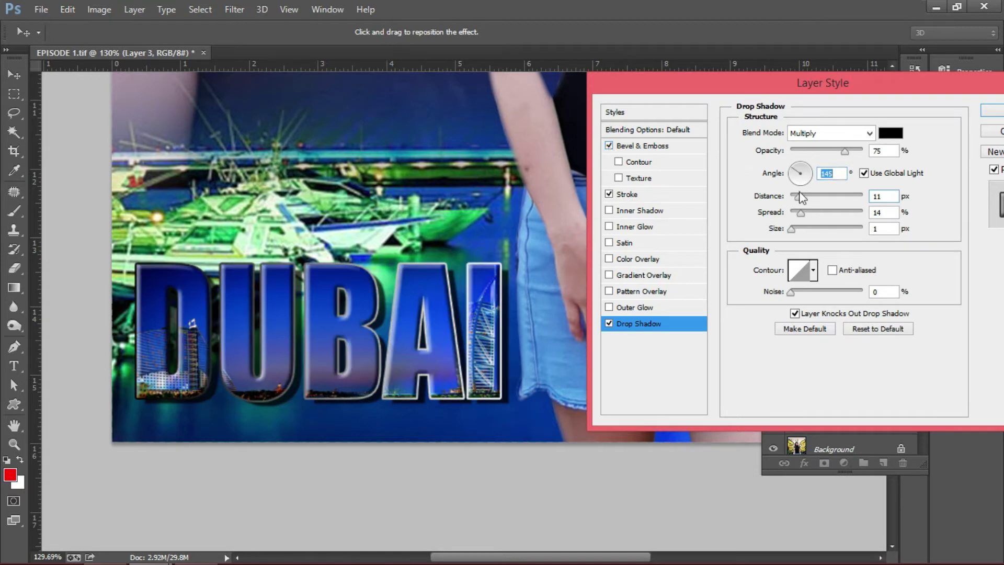
{"action": "left_click", "coordinate": [814, 271]}
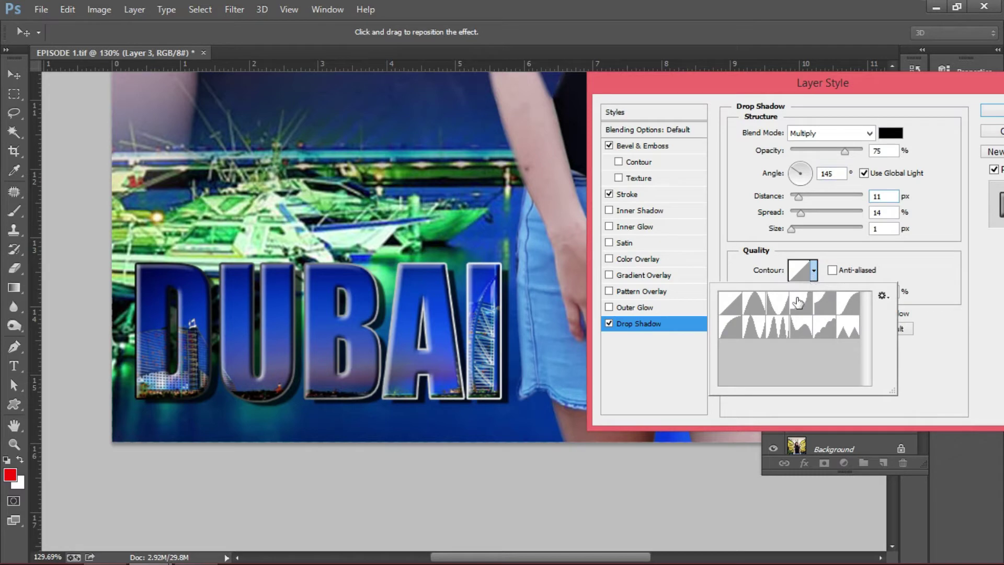
{"action": "left_click", "coordinate": [755, 328]}
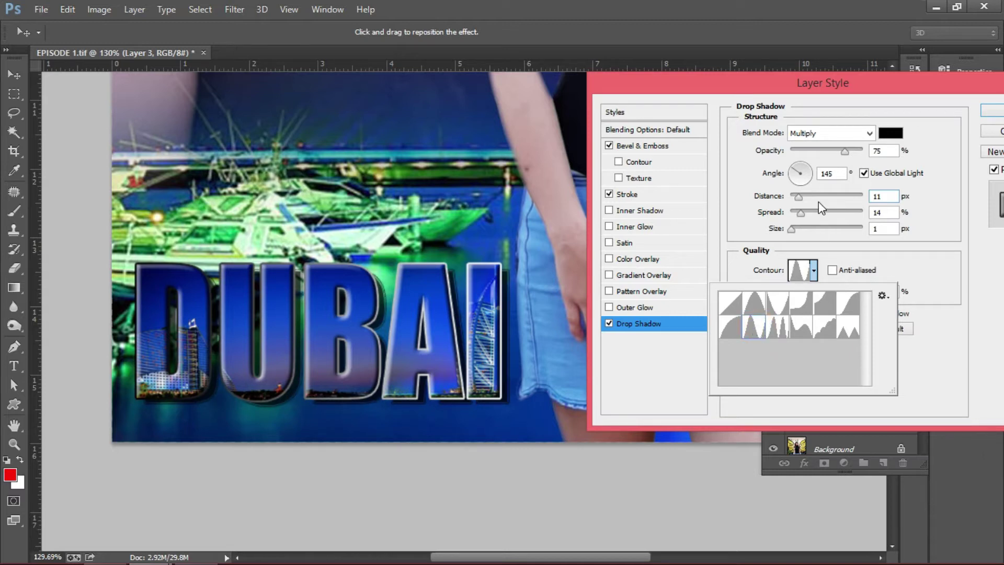
{"action": "left_click_drag", "start_coordinate": [846, 152], "coordinate": [865, 152]}
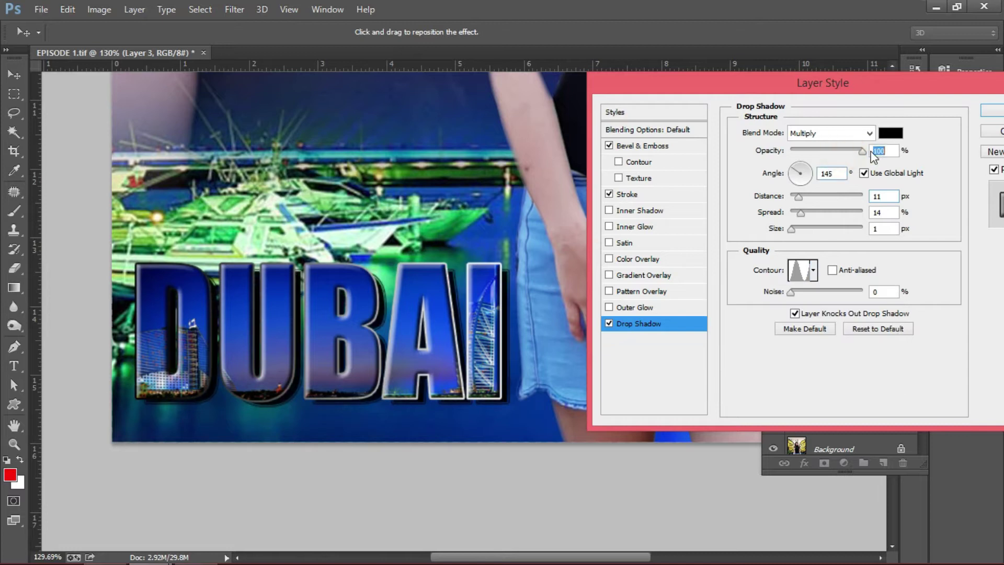
{"action": "left_click", "coordinate": [799, 197]}
{"action": "left_click_drag", "start_coordinate": [800, 197], "coordinate": [799, 196]}
- Give the Smooth Inner Bevel a Ring gloss contour and 215% depth, then confirm
{"action": "left_click", "coordinate": [643, 146]}
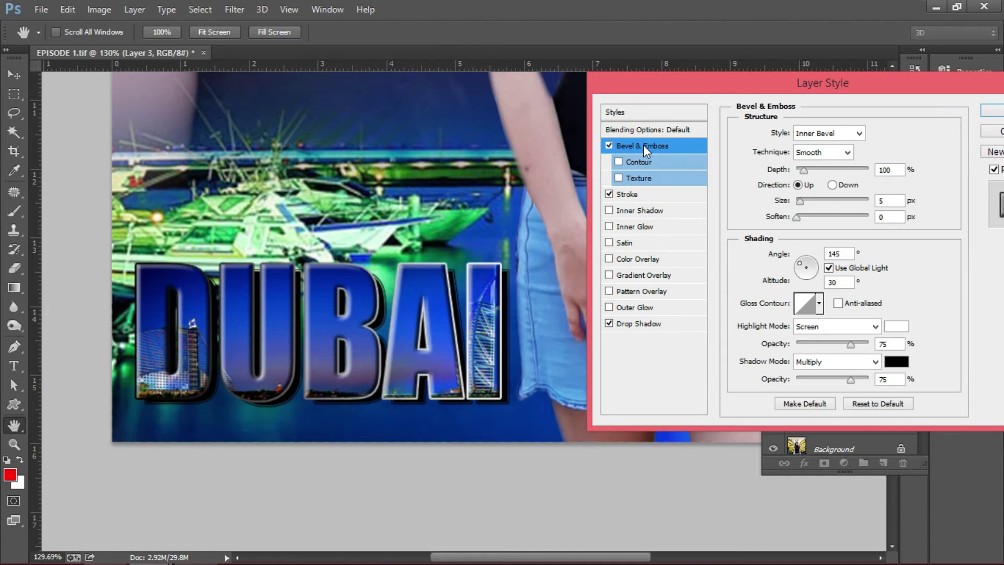
{"action": "left_click", "coordinate": [992, 111]}
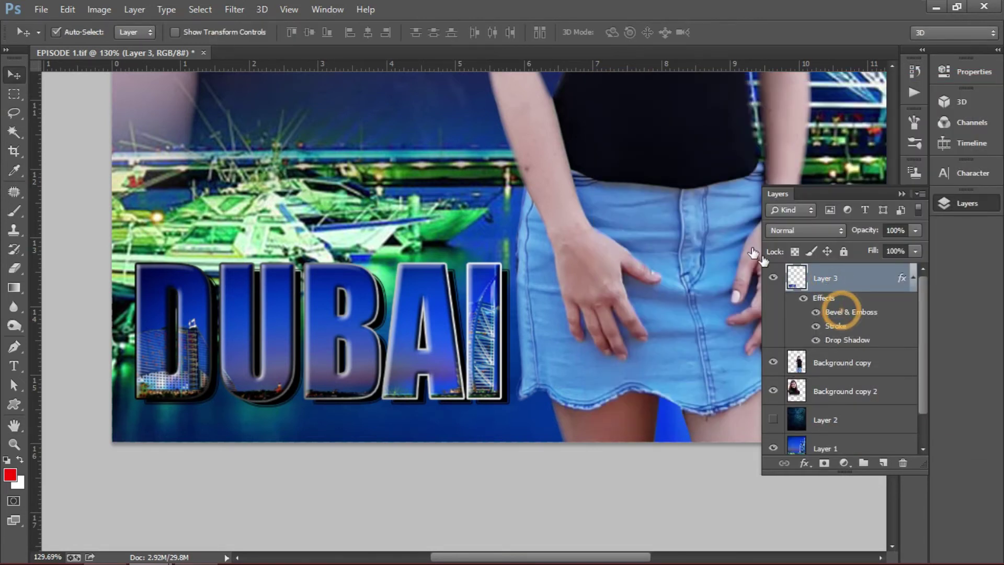
{"action": "key", "text": "h"}
{"action": "double_click", "coordinate": [841, 312]}
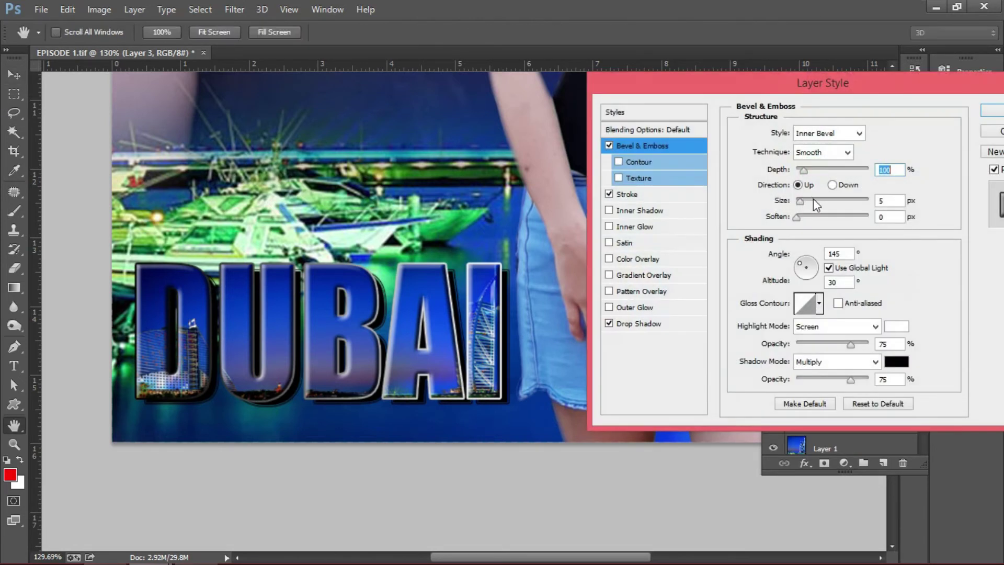
{"action": "left_click", "coordinate": [820, 304]}
{"action": "left_click", "coordinate": [761, 361]}
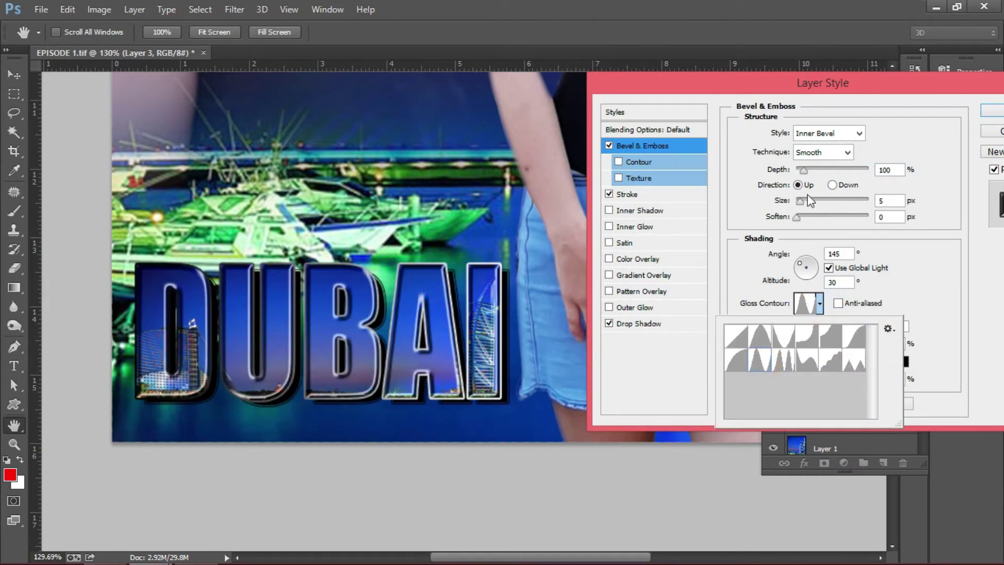
{"action": "left_click_drag", "start_coordinate": [804, 170], "coordinate": [812, 169]}
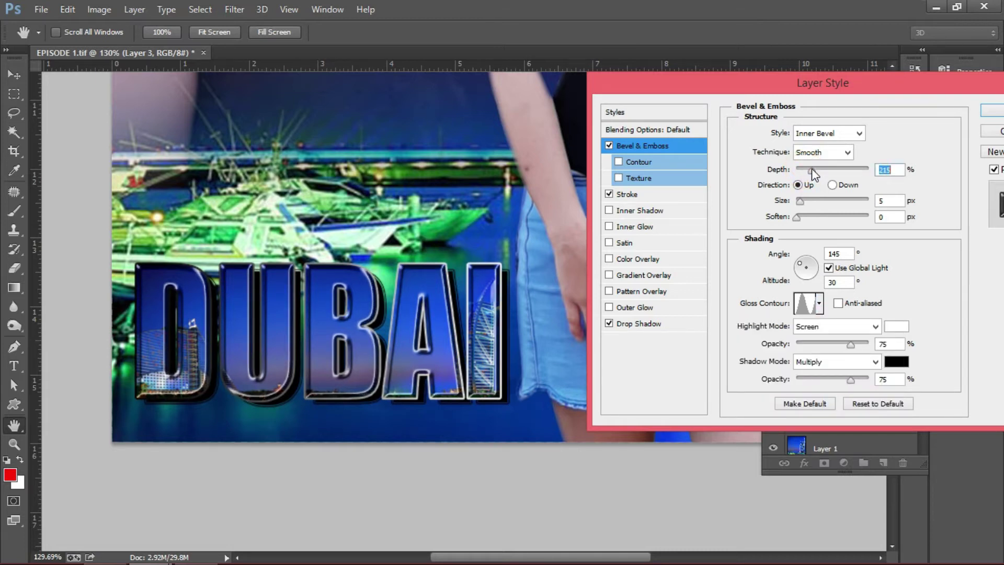
{"action": "left_click_drag", "start_coordinate": [903, 92], "coordinate": [835, 38]}
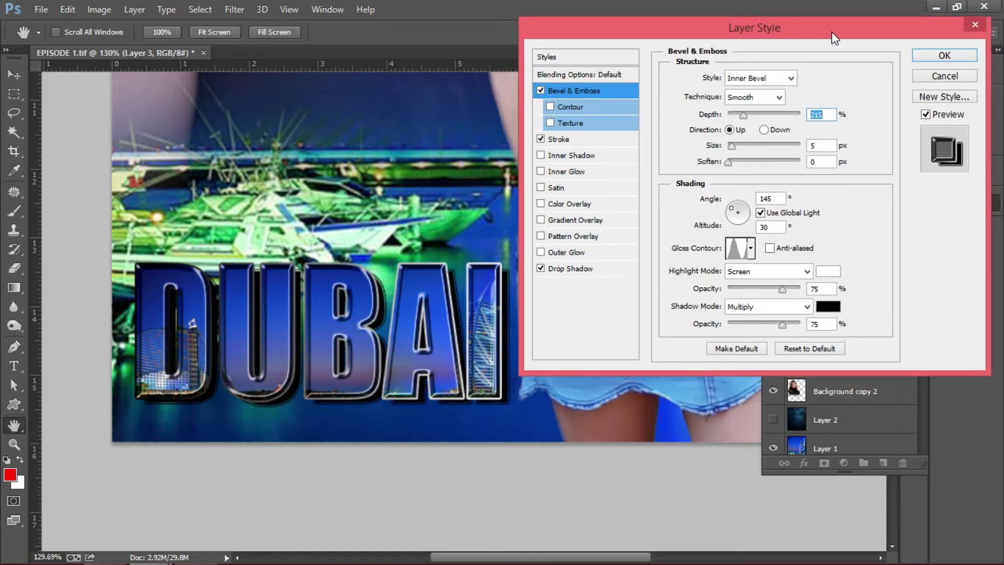
{"action": "left_click", "coordinate": [931, 55]}
- Pull the drop shadow distance in to 8 px, comparing with bevel and shadow toggled off
{"action": "left_click", "coordinate": [576, 268]}
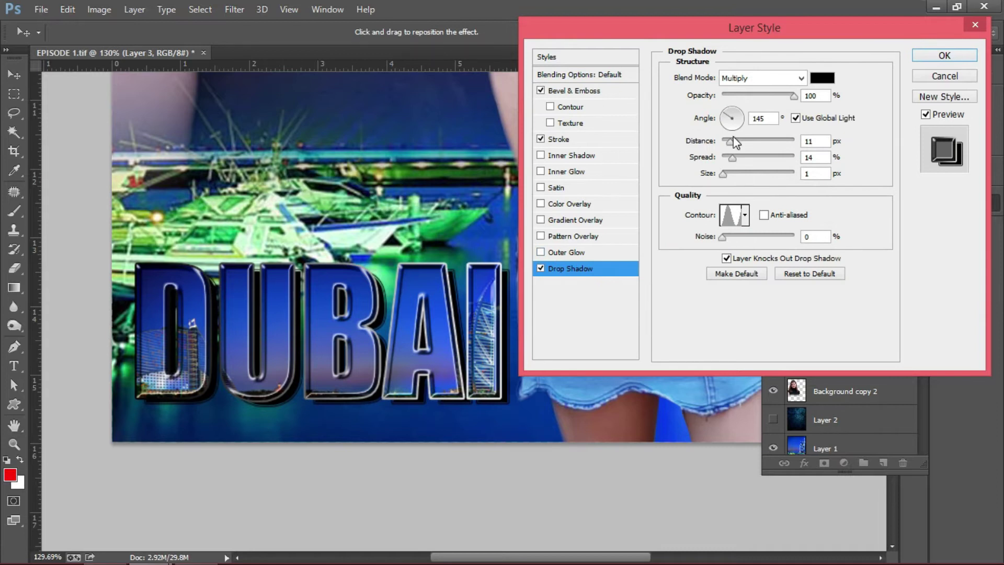
{"action": "left_click_drag", "start_coordinate": [730, 140], "coordinate": [728, 141]}
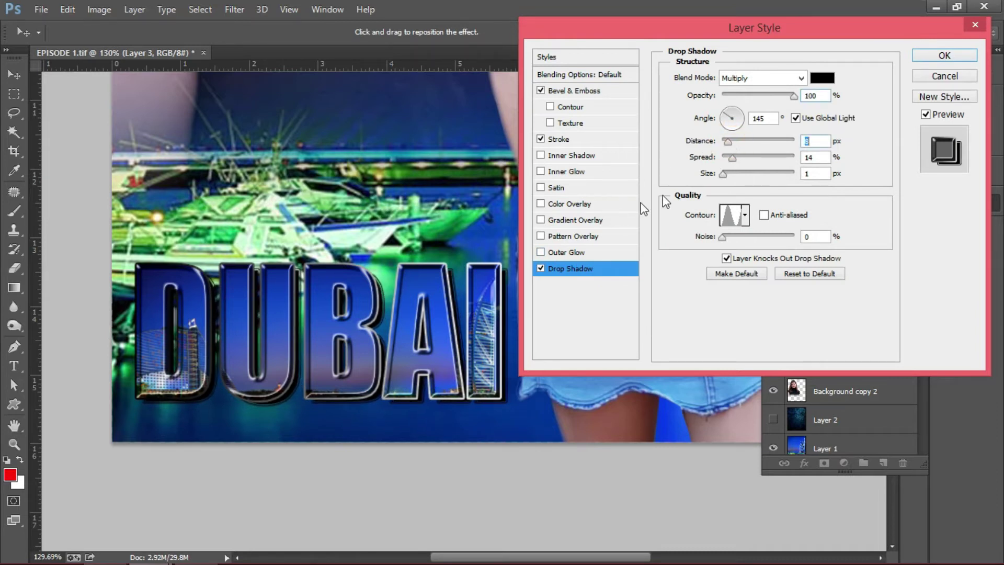
{"action": "left_click", "coordinate": [541, 90]}
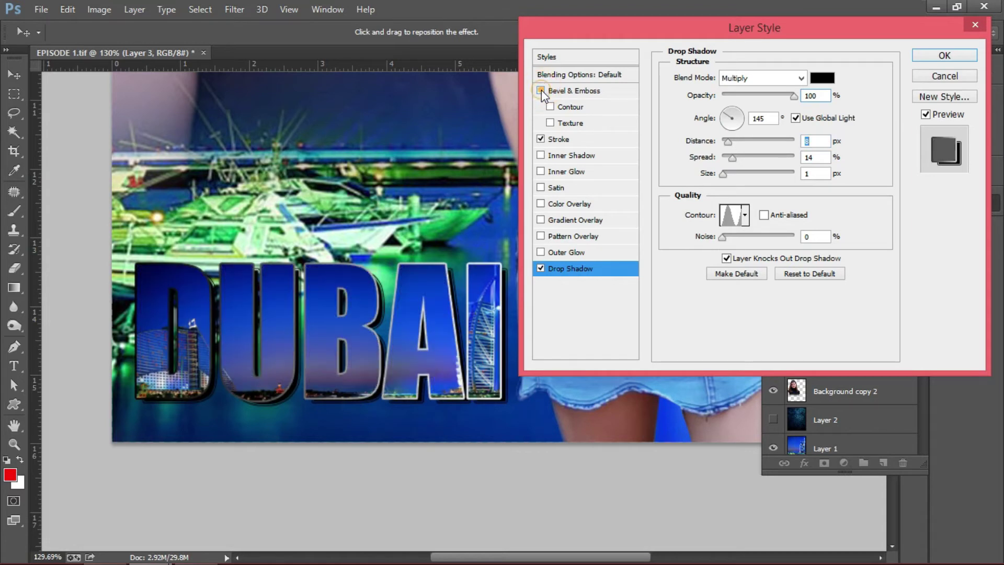
{"action": "left_click", "coordinate": [541, 91]}
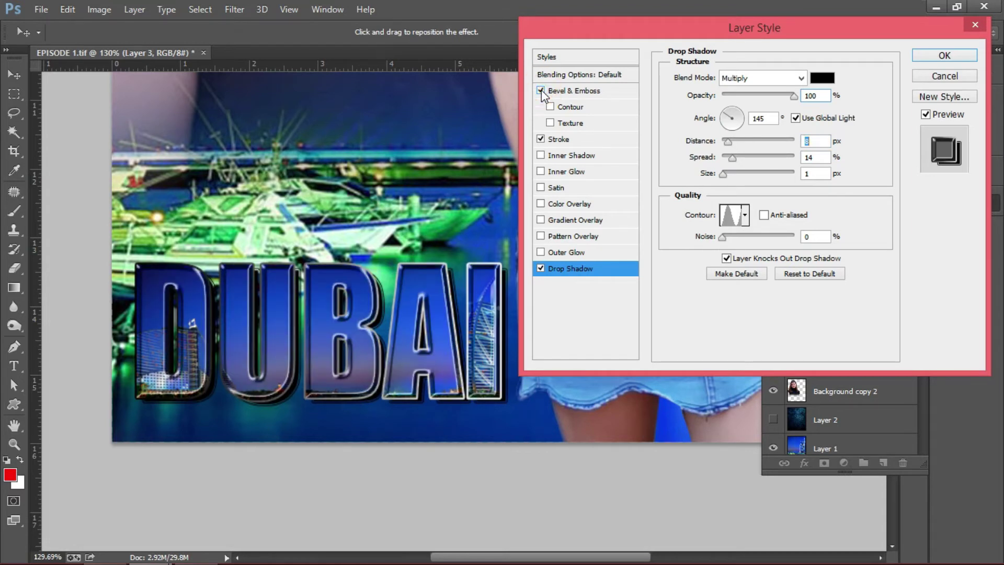
{"action": "left_click", "coordinate": [541, 268]}
{"action": "left_click", "coordinate": [542, 270]}
{"action": "left_click", "coordinate": [540, 268]}
{"action": "left_click", "coordinate": [541, 268]}
- Set the shadow contour to Linear and apply the layer effects to Layer 3
{"action": "left_click", "coordinate": [746, 219]}
{"action": "left_click", "coordinate": [663, 248]}
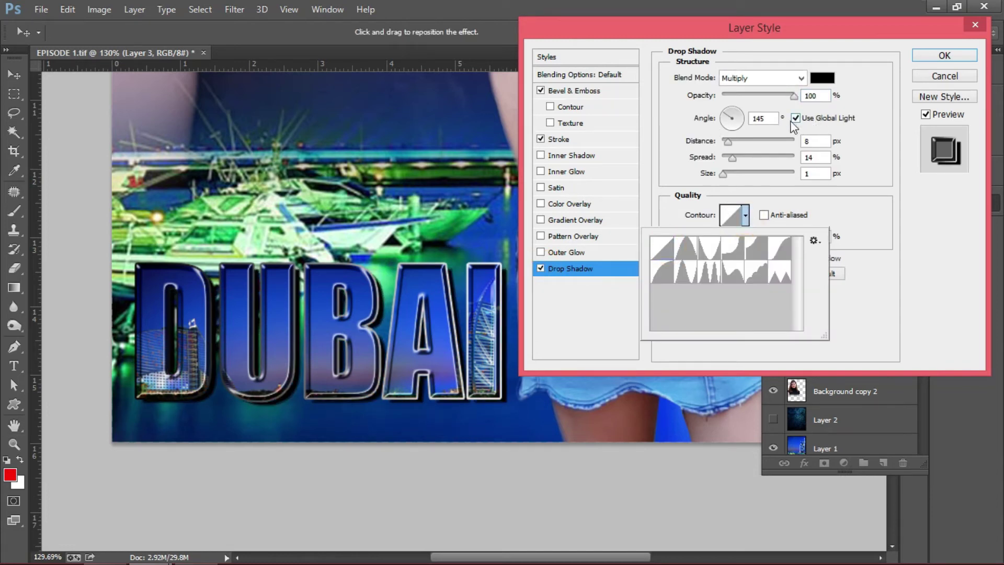
{"action": "left_click", "coordinate": [948, 56]}
{"action": "left_click", "coordinate": [946, 55]}
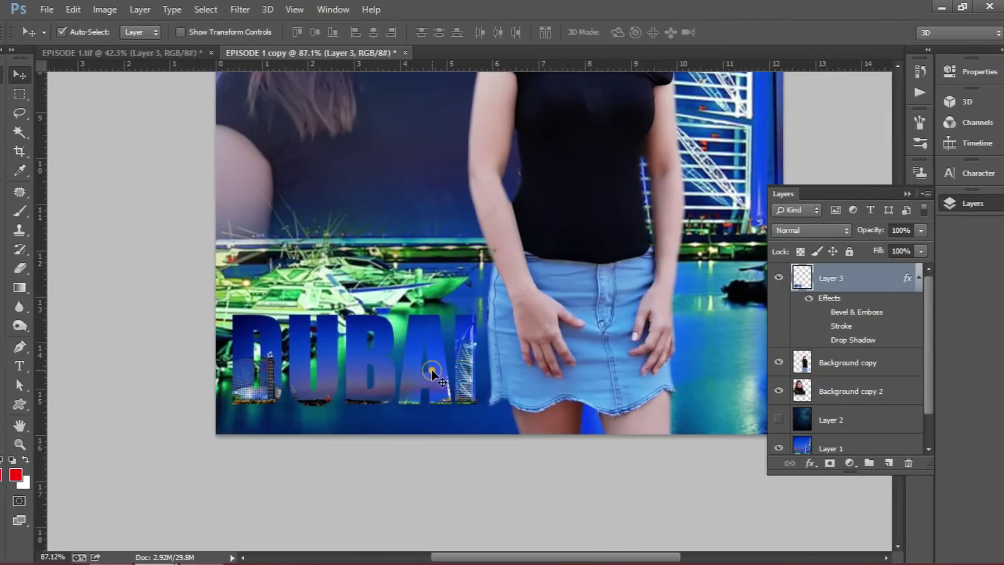
- Move the DUBAI lettering to the lower left over the harbour in the EPISODE 1 copy composite
{"action": "left_click_drag", "start_coordinate": [432, 369], "coordinate": [423, 375]}
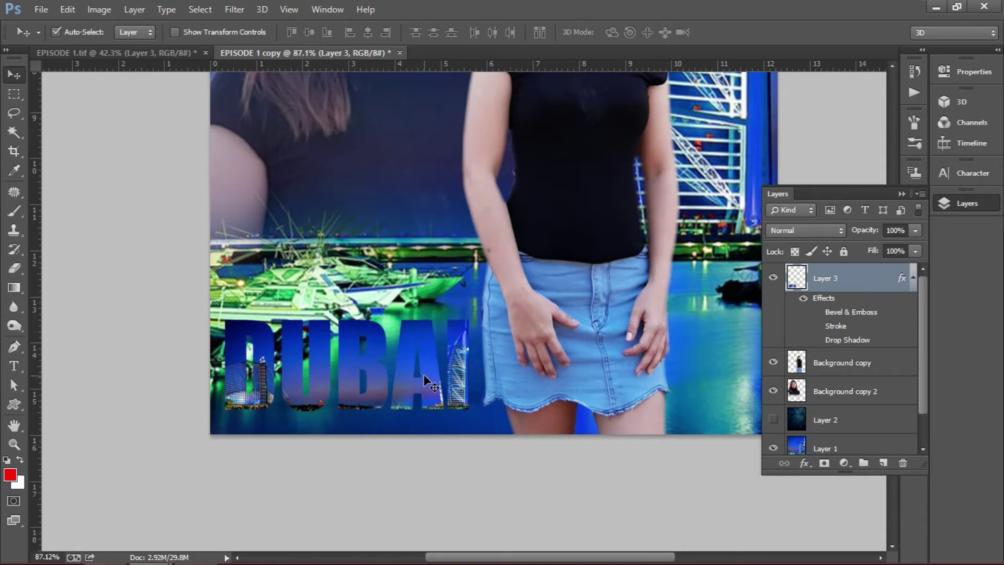
{"action": "left_click_drag", "start_coordinate": [424, 372], "coordinate": [420, 377]}
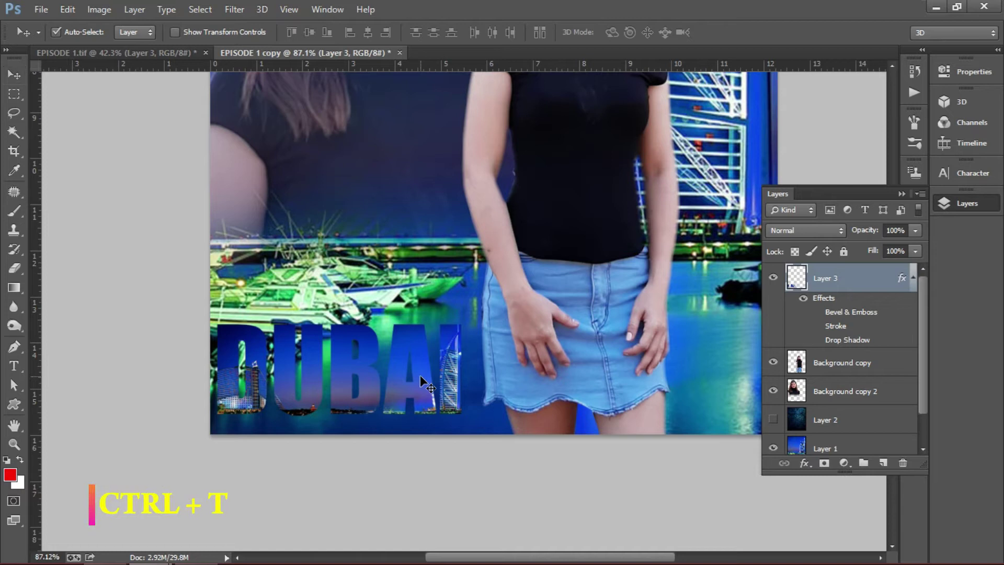
- Skew DUBAI to about -28.6°, rising diagonally toward the woman, and commit the transform
{"action": "key", "text": "ctrl+t"}
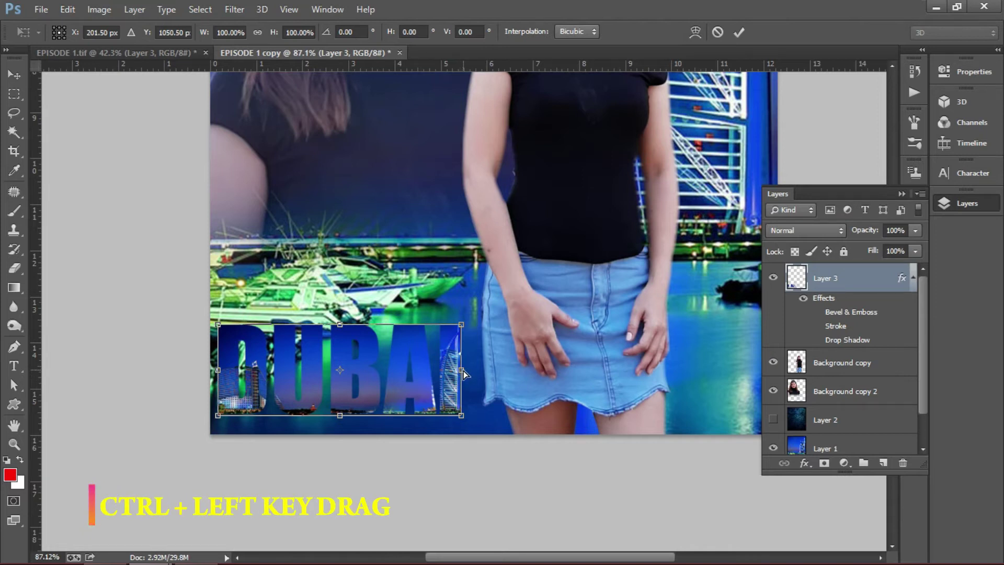
{"action": "left_click_drag", "start_coordinate": [464, 372], "coordinate": [452, 259]}
{"action": "left_click_drag", "start_coordinate": [217, 418], "coordinate": [215, 417]}
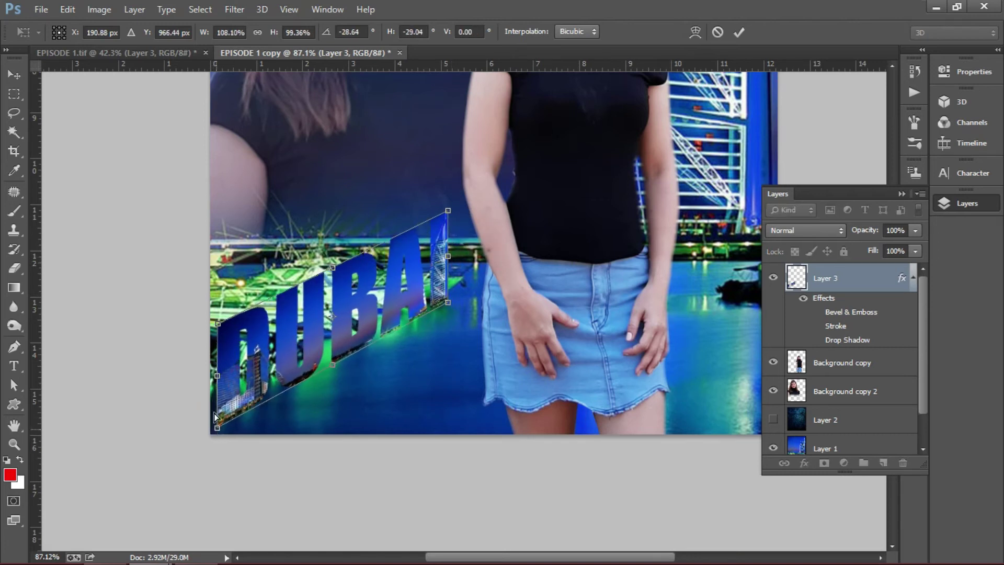
{"action": "left_click_drag", "start_coordinate": [219, 324], "coordinate": [247, 328]}
{"action": "left_click_drag", "start_coordinate": [448, 210], "coordinate": [448, 249]}
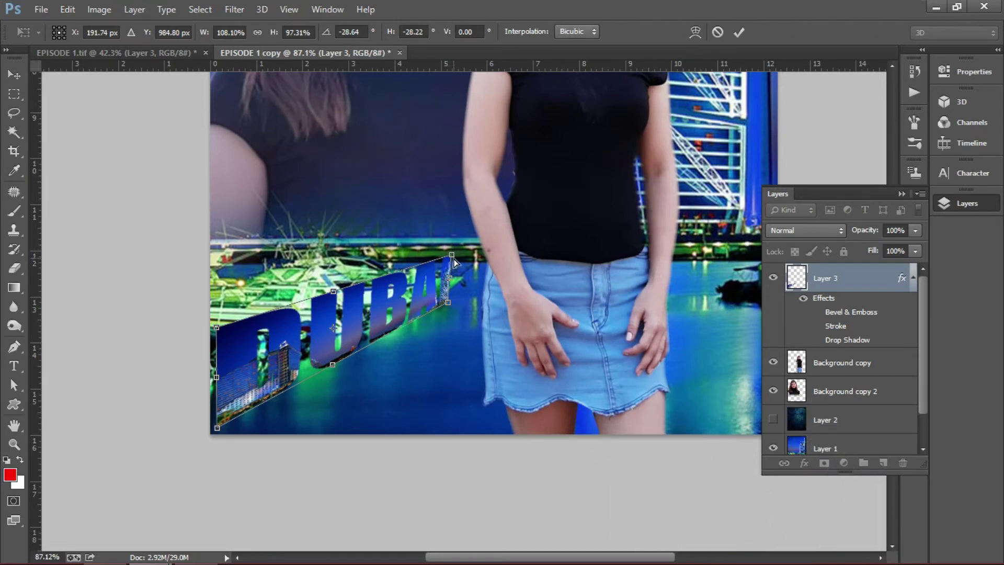
{"action": "left_click_drag", "start_coordinate": [451, 256], "coordinate": [450, 256]}
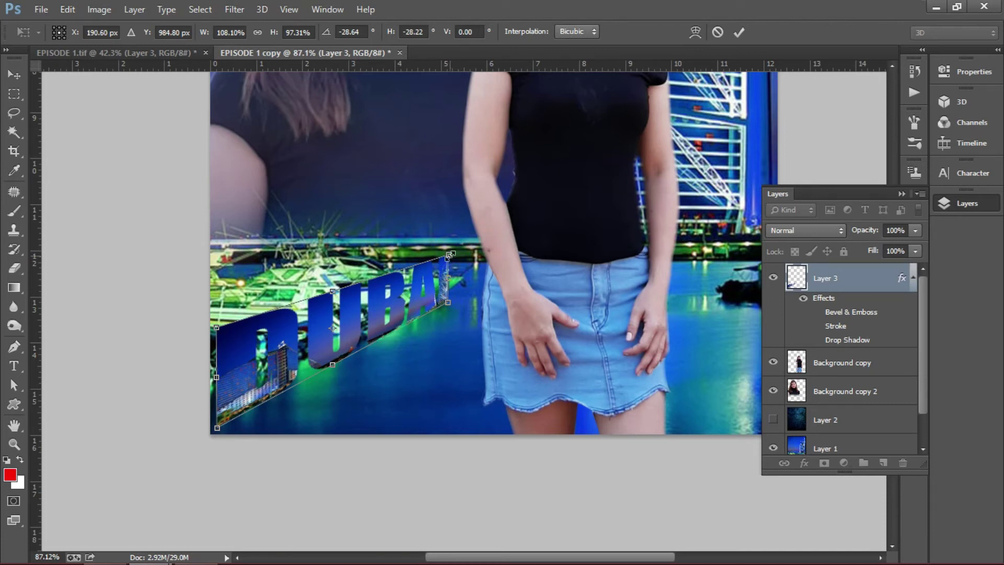
{"action": "key", "text": "Return"}
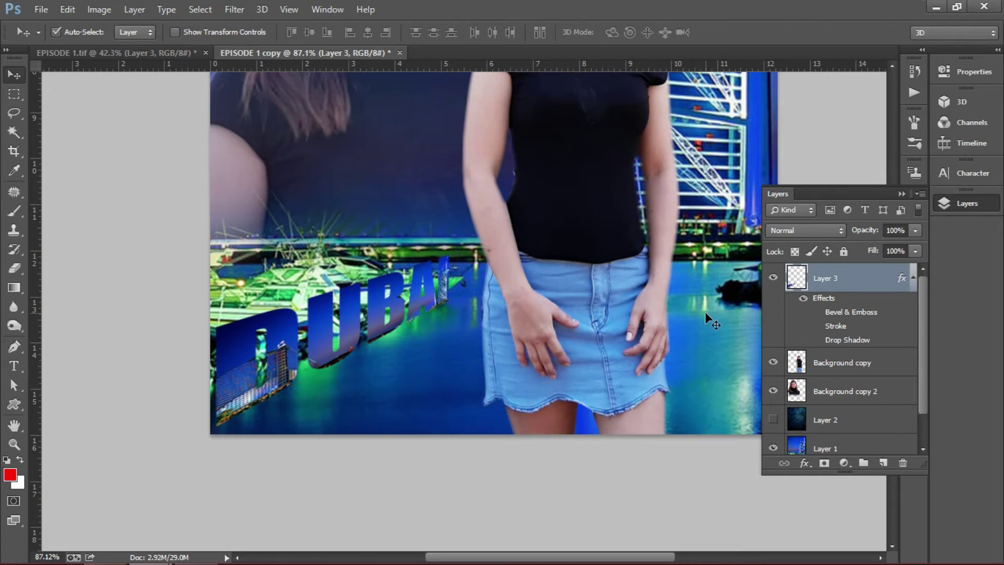
{"action": "scroll", "coordinate": [837, 390], "scroll_direction": "down", "scroll_amount": 1}
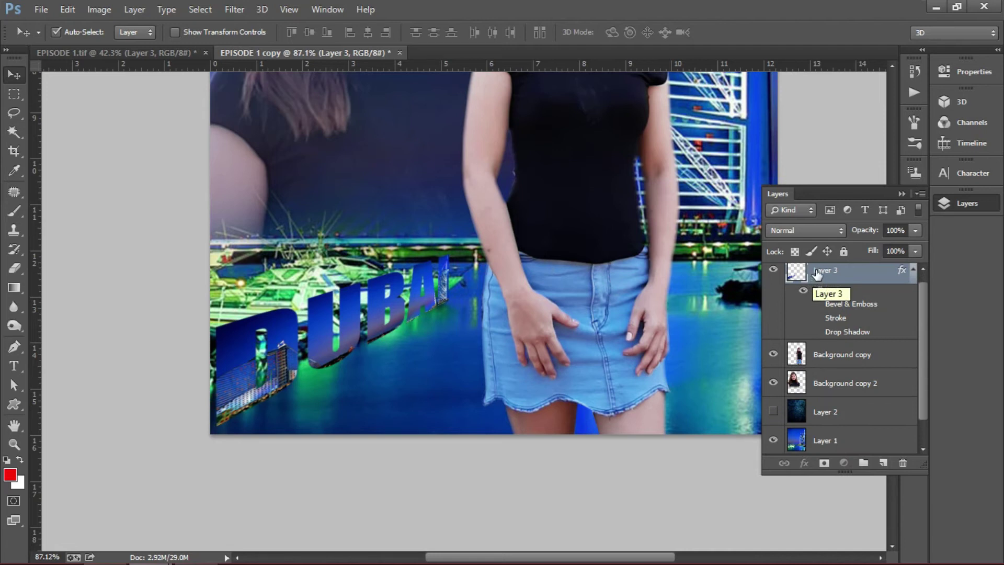
- Duplicate Layer 3 as Layer 3 copy and reselect the original Layer 3
{"action": "left_click_drag", "start_coordinate": [824, 289], "coordinate": [884, 463]}
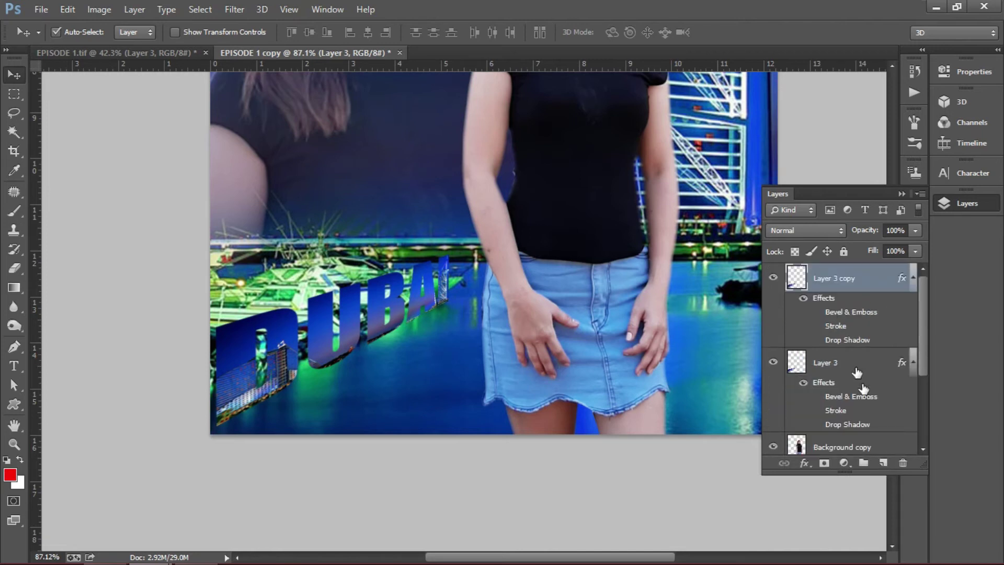
{"action": "left_click", "coordinate": [818, 358]}
{"action": "left_click", "coordinate": [819, 287]}
{"action": "left_click", "coordinate": [819, 366]}
{"action": "left_click", "coordinate": [821, 283]}
{"action": "left_click", "coordinate": [823, 365]}
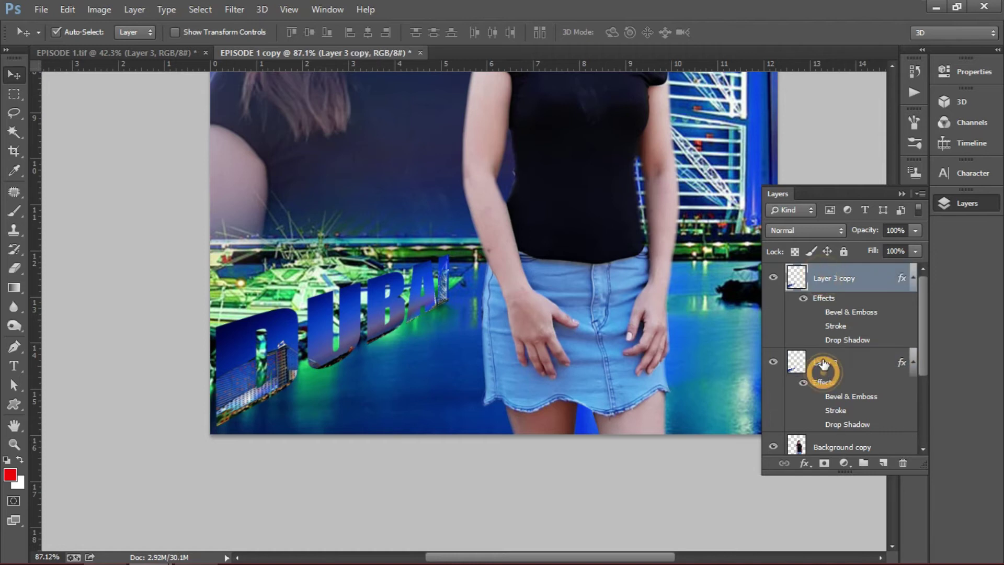
{"action": "left_click", "coordinate": [821, 279]}
{"action": "left_click", "coordinate": [824, 367]}
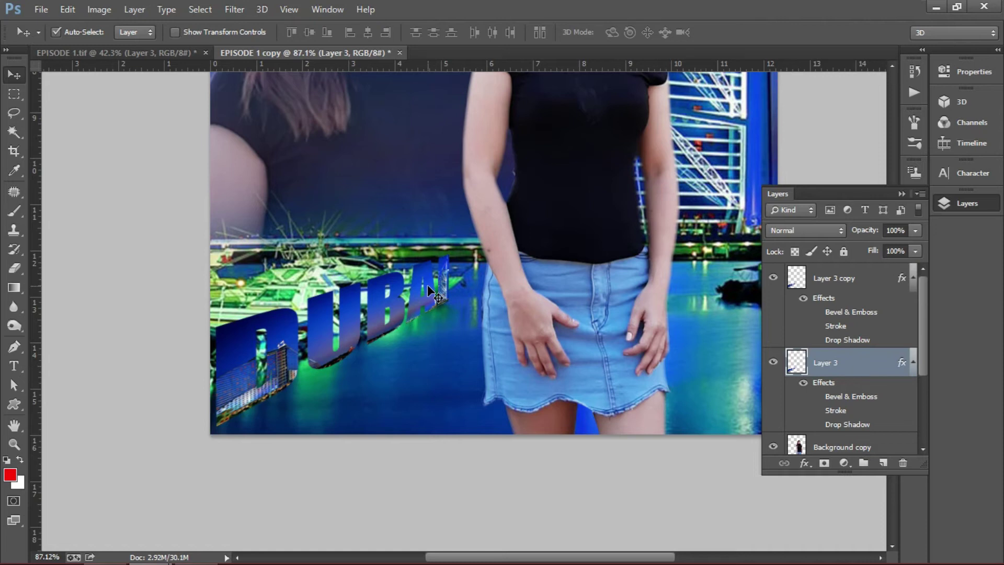
- Flip the original DUBAI lettering layer vertically with Free Transform
{"action": "key", "text": "ctrl+t"}
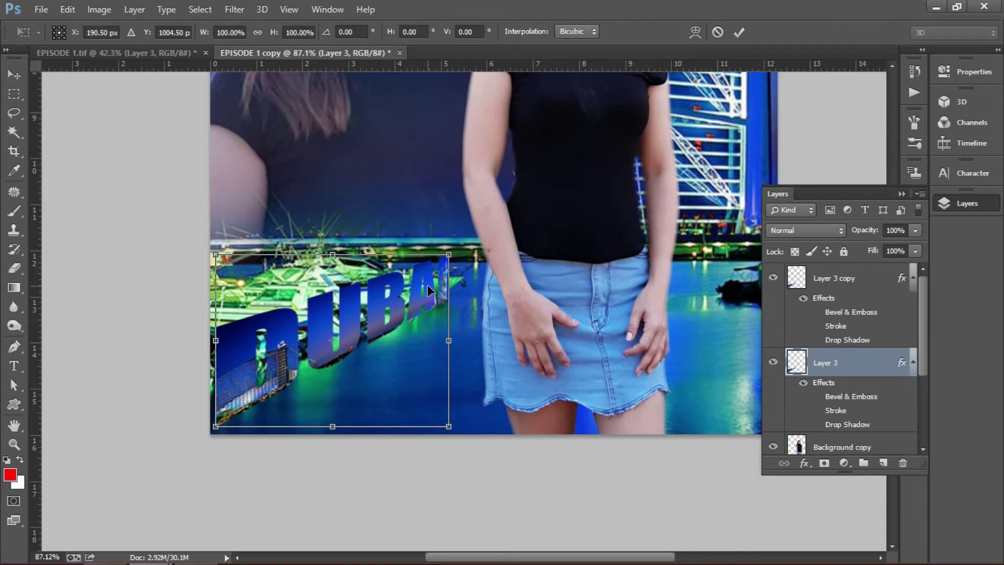
{"action": "right_click", "coordinate": [428, 287]}
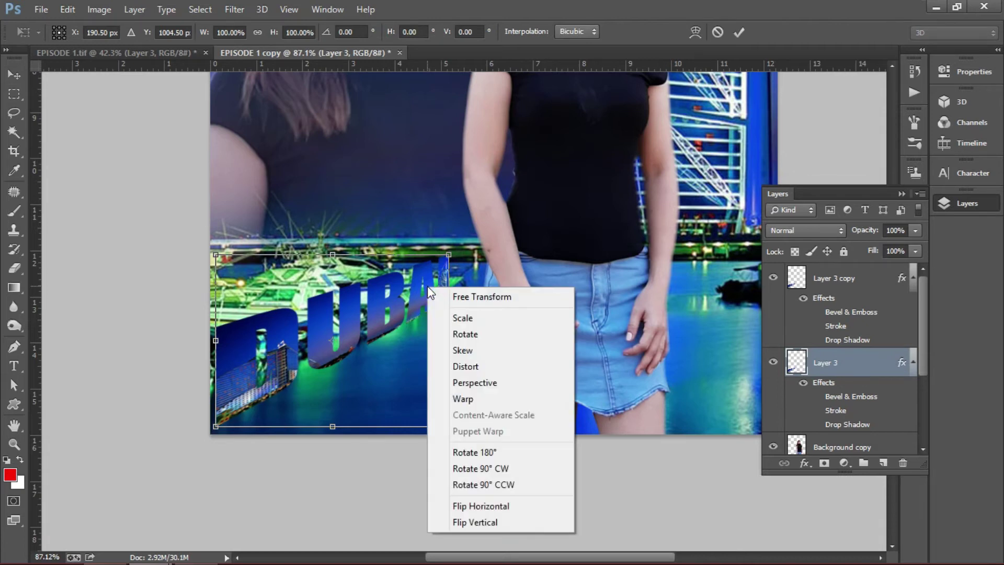
{"action": "left_click", "coordinate": [457, 523]}
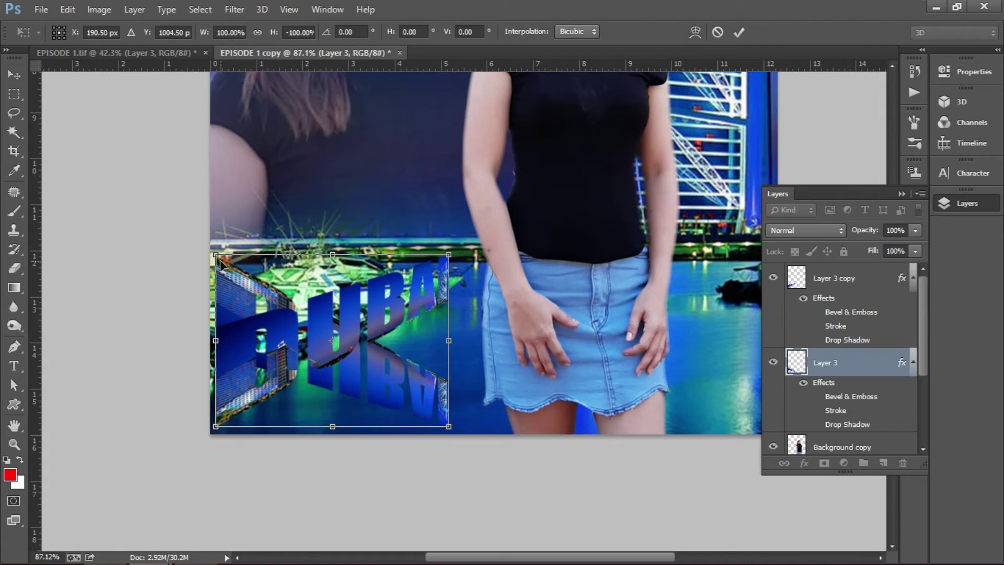
- Skew the flipped lettering's left side and right end downward beneath the letters
{"action": "left_click_drag", "start_coordinate": [218, 260], "coordinate": [224, 357]}
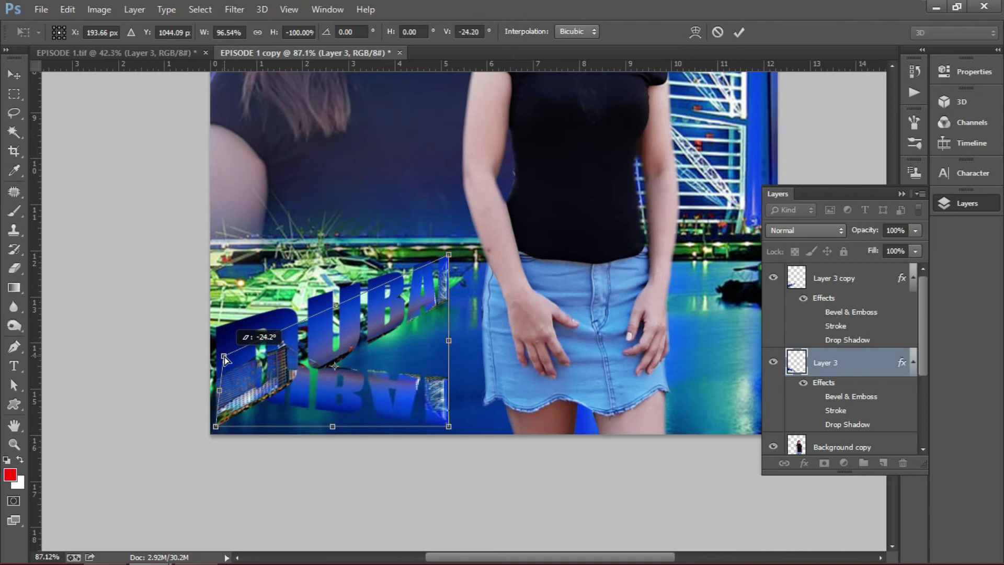
{"action": "left_click_drag", "start_coordinate": [216, 429], "coordinate": [224, 470]}
{"action": "left_click", "coordinate": [224, 356]}
{"action": "left_click_drag", "start_coordinate": [225, 356], "coordinate": [220, 405]}
{"action": "left_click_drag", "start_coordinate": [225, 470], "coordinate": [218, 501]}
{"action": "left_click_drag", "start_coordinate": [449, 258], "coordinate": [448, 309]}
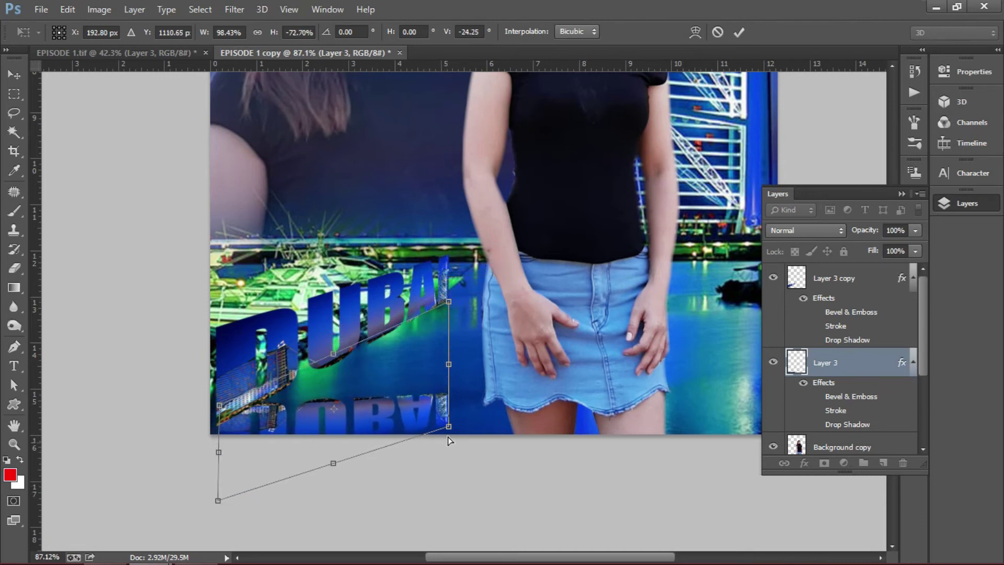
- Slant the reflection's right side and bottom edge and shift it under DUBAI
{"action": "left_click_drag", "start_coordinate": [449, 426], "coordinate": [444, 273]}
{"action": "left_click_drag", "start_coordinate": [447, 310], "coordinate": [447, 290]}
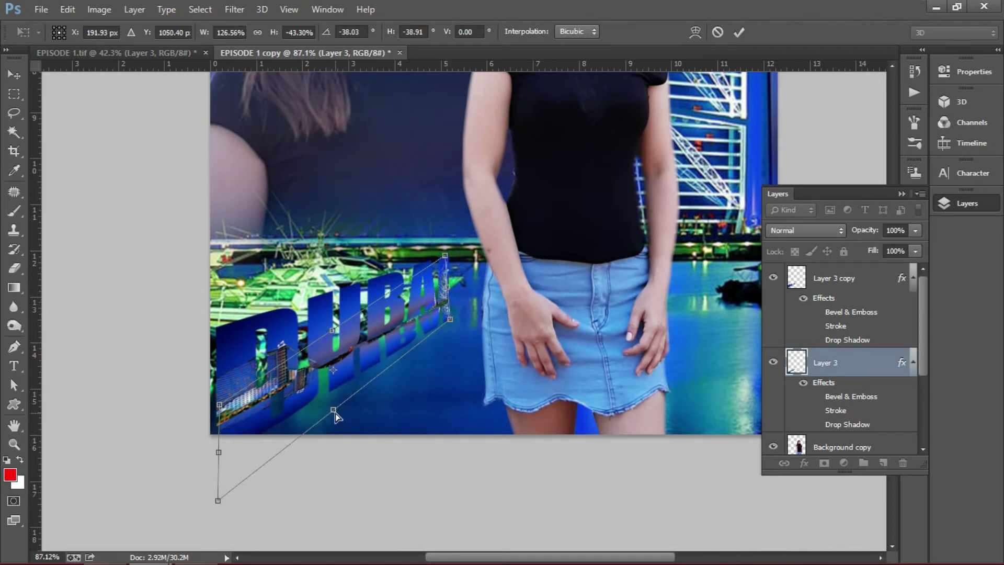
{"action": "left_click_drag", "start_coordinate": [336, 412], "coordinate": [338, 425]}
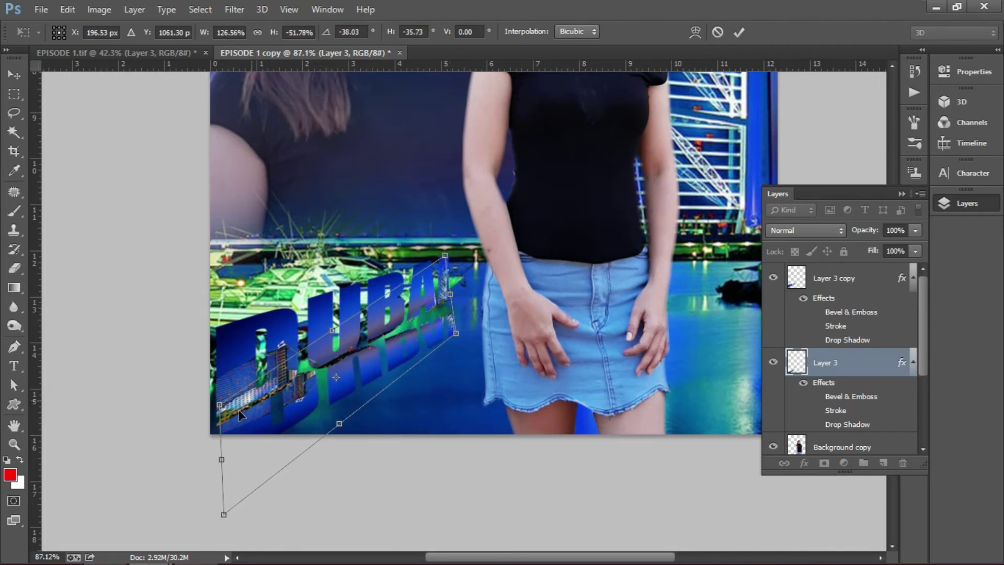
{"action": "left_click_drag", "start_coordinate": [240, 416], "coordinate": [241, 432]}
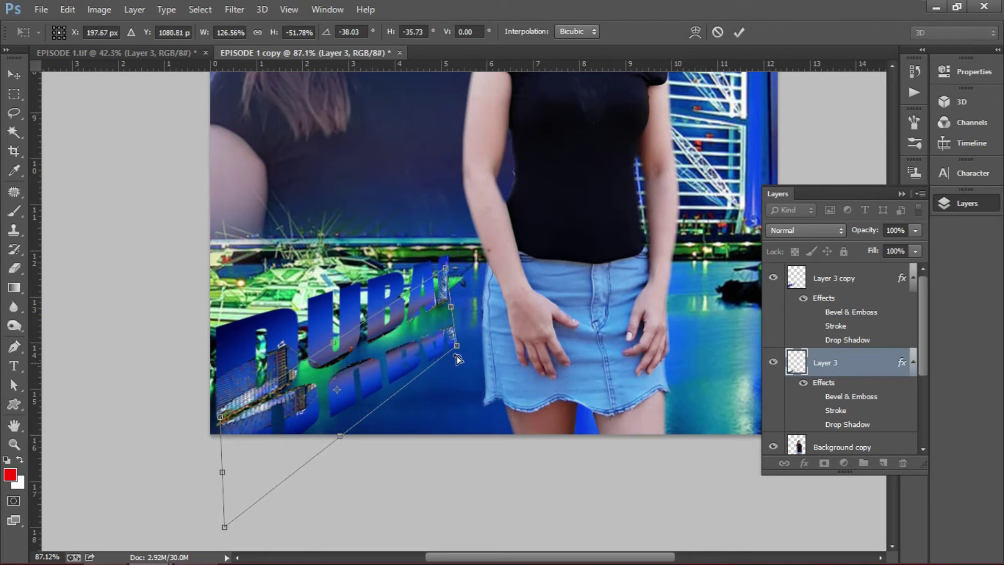
{"action": "left_click_drag", "start_coordinate": [451, 306], "coordinate": [426, 335]}
{"action": "left_click_drag", "start_coordinate": [289, 400], "coordinate": [291, 424]}
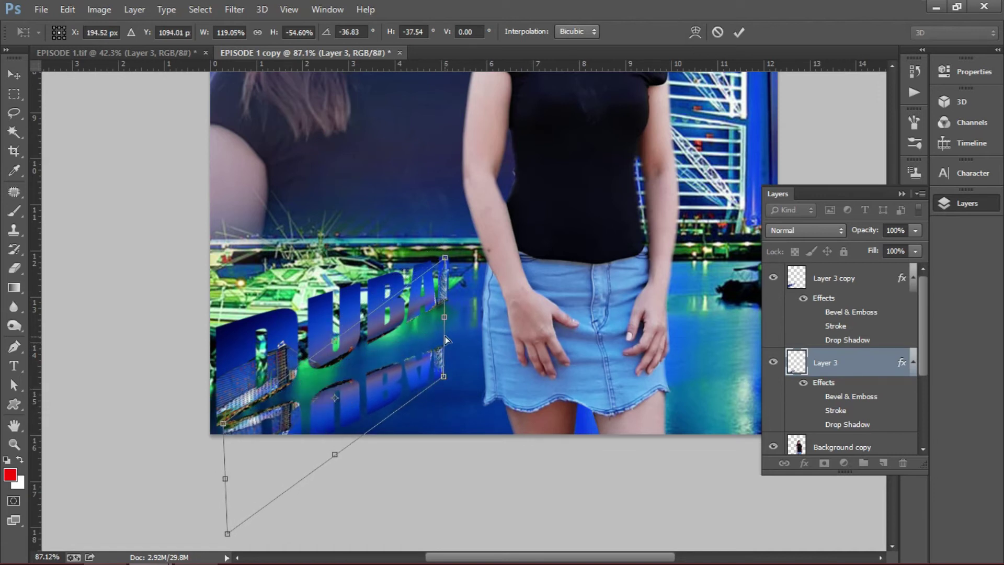
- Apply the reflection transform, then re-skew its corners and widen it leftward
{"action": "key", "text": "Return"}
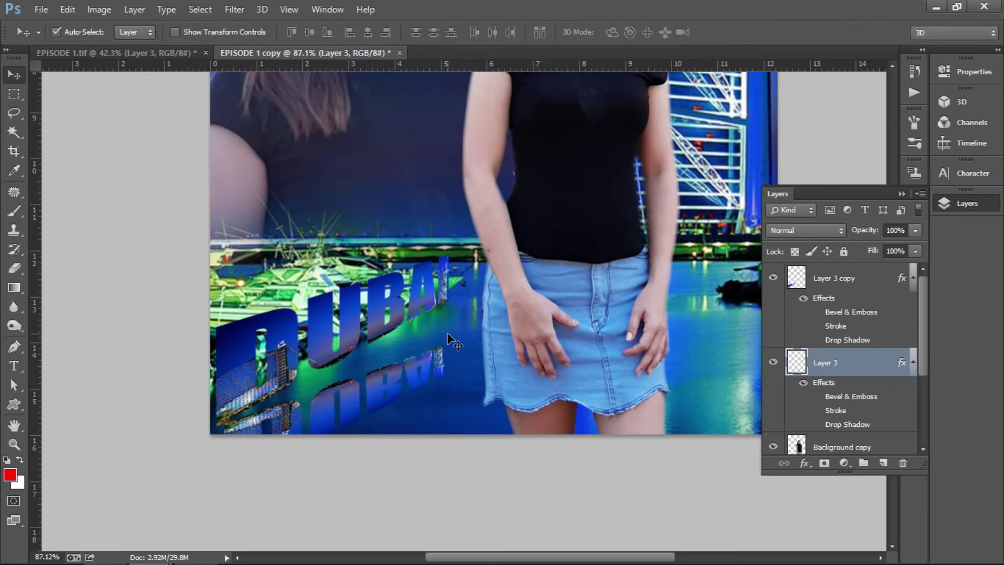
{"action": "key", "text": "ctrl+t"}
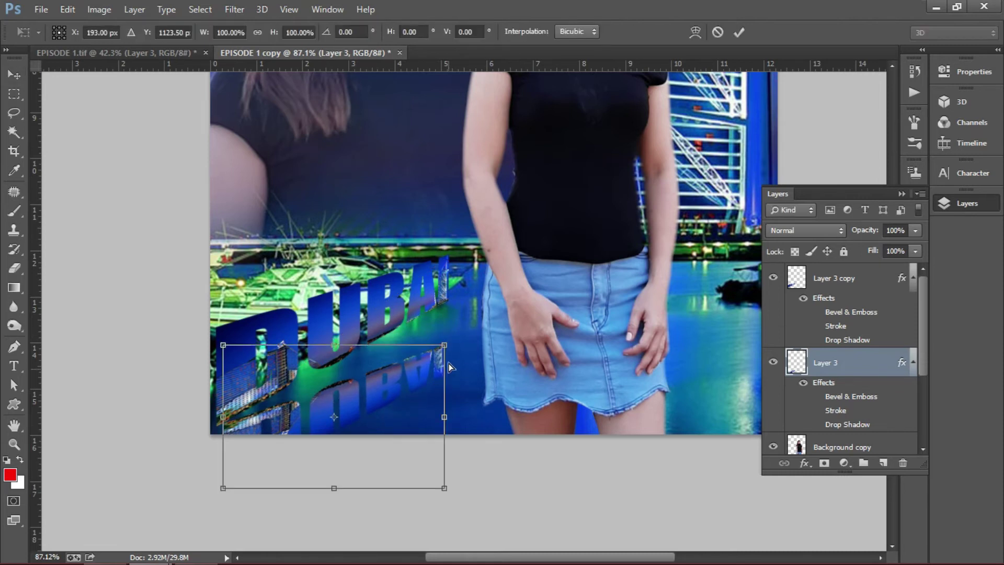
{"action": "left_click_drag", "start_coordinate": [444, 347], "coordinate": [448, 299]}
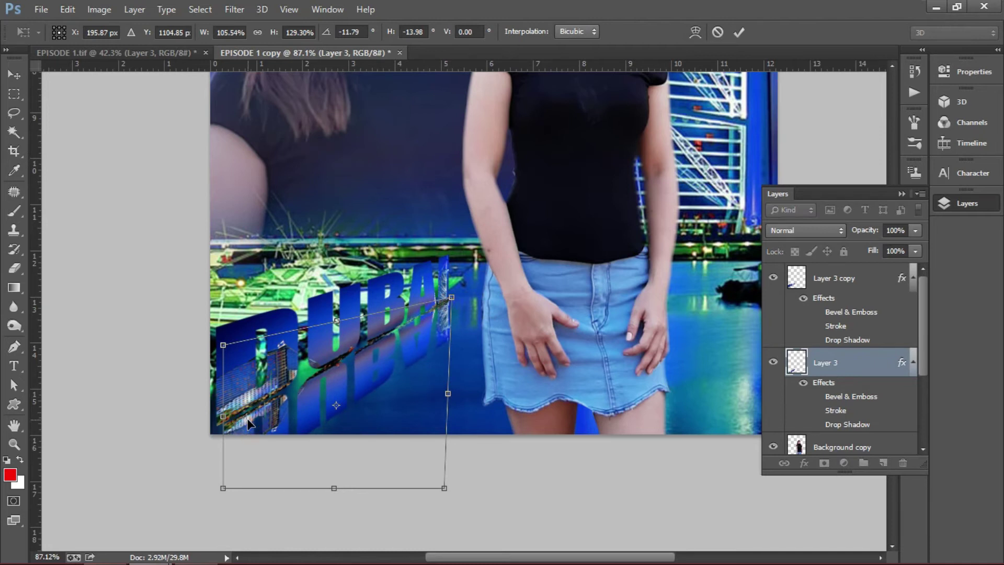
{"action": "mouse_move", "coordinate": [449, 401]}
{"action": "left_mouse_down"}
{"action": "mouse_move", "coordinate": [444, 388]}
{"action": "mouse_move", "coordinate": [460, 369]}
{"action": "mouse_move", "coordinate": [450, 396]}
{"action": "left_mouse_up"}
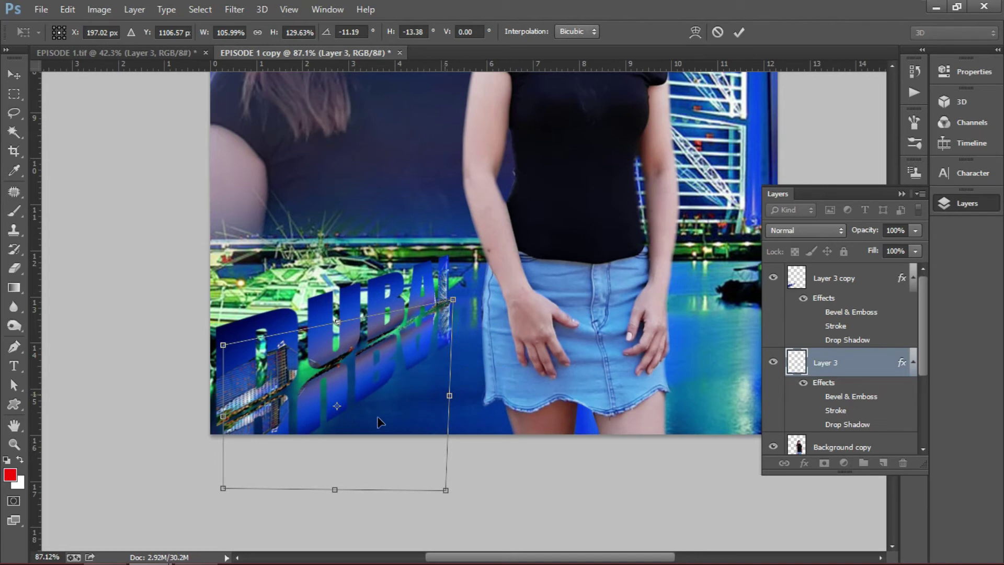
{"action": "left_click_drag", "start_coordinate": [224, 494], "coordinate": [215, 492]}
{"action": "left_click_drag", "start_coordinate": [339, 487], "coordinate": [344, 482]}
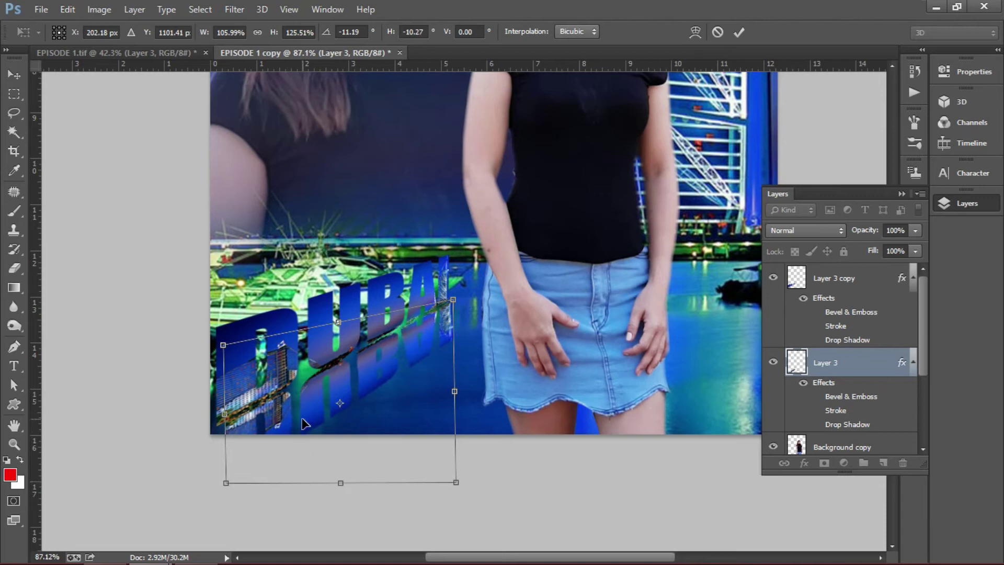
{"action": "left_click_drag", "start_coordinate": [225, 413], "coordinate": [196, 431]}
- Move and re-slant the reflection to about -13.8° skew and 107.53% height under DUBAI
{"action": "left_click_drag", "start_coordinate": [287, 421], "coordinate": [308, 411]}
{"action": "left_click_drag", "start_coordinate": [475, 292], "coordinate": [454, 302]}
{"action": "left_click_drag", "start_coordinate": [477, 472], "coordinate": [449, 454]}
{"action": "left_click", "coordinate": [277, 403]}
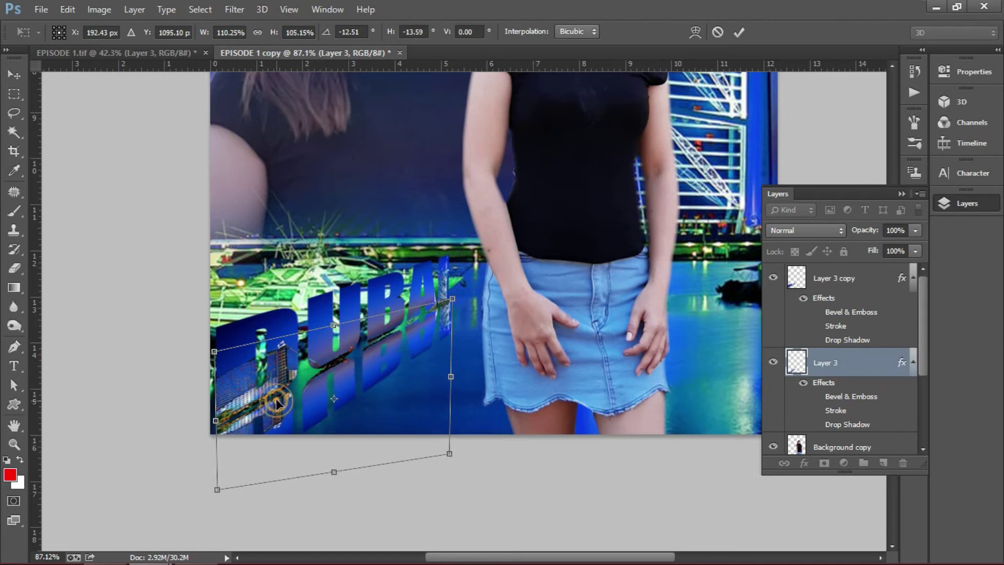
{"action": "left_click_drag", "start_coordinate": [283, 398], "coordinate": [284, 388]}
{"action": "key", "text": "Down"}
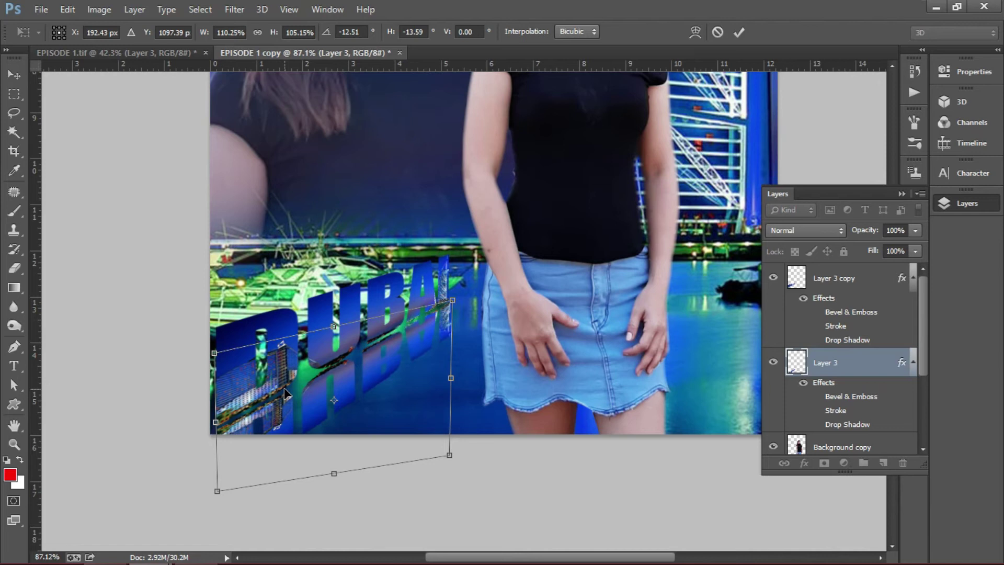
{"action": "left_click_drag", "start_coordinate": [218, 489], "coordinate": [225, 480]}
{"action": "left_click_drag", "start_coordinate": [334, 473], "coordinate": [336, 480]}
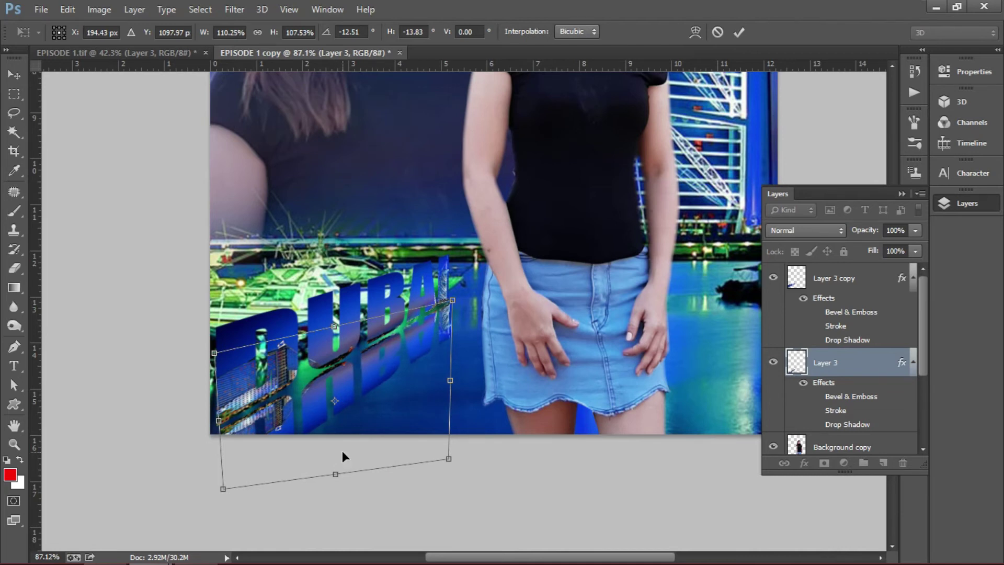
- Commit the flipped reflection, zoom in on the DUBAI lettering, and switch to the Eraser
{"action": "key", "text": "Return"}
{"action": "scroll", "coordinate": [342, 450], "scroll_direction": "down", "scroll_amount": 3}
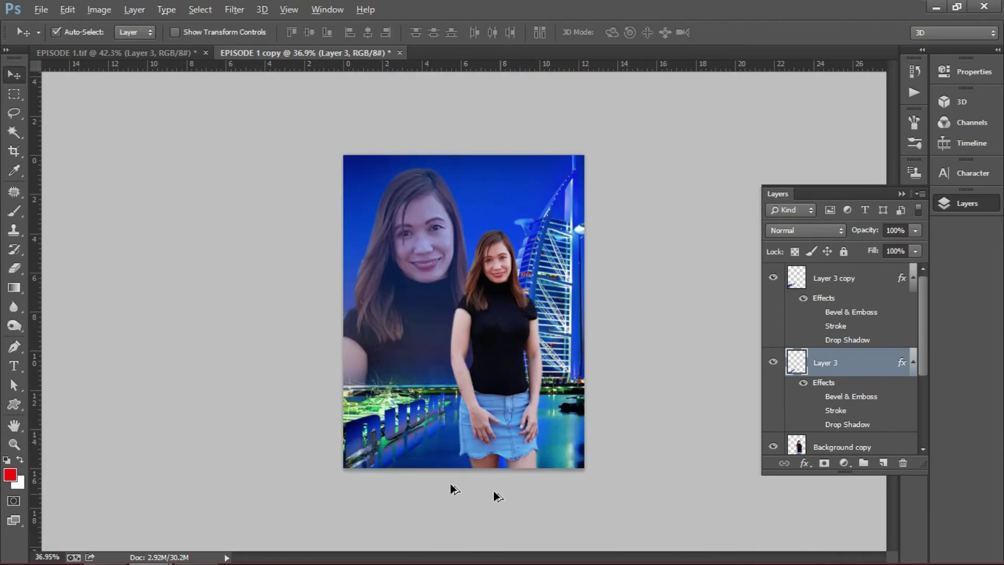
{"action": "scroll", "coordinate": [418, 479], "scroll_direction": "up", "scroll_amount": 1}
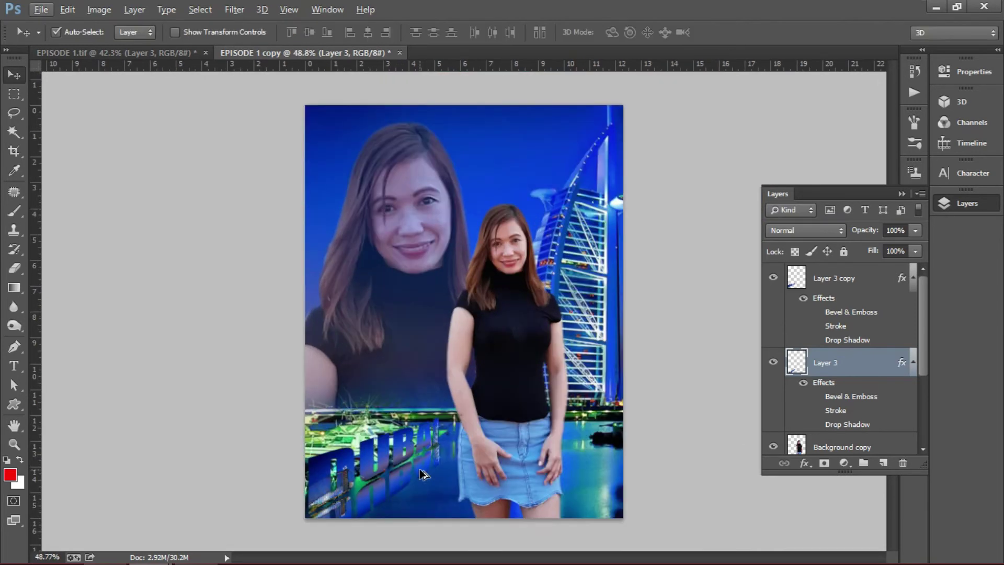
{"action": "scroll", "coordinate": [424, 475], "scroll_direction": "up", "scroll_amount": 2}
{"action": "left_click", "coordinate": [359, 368]}
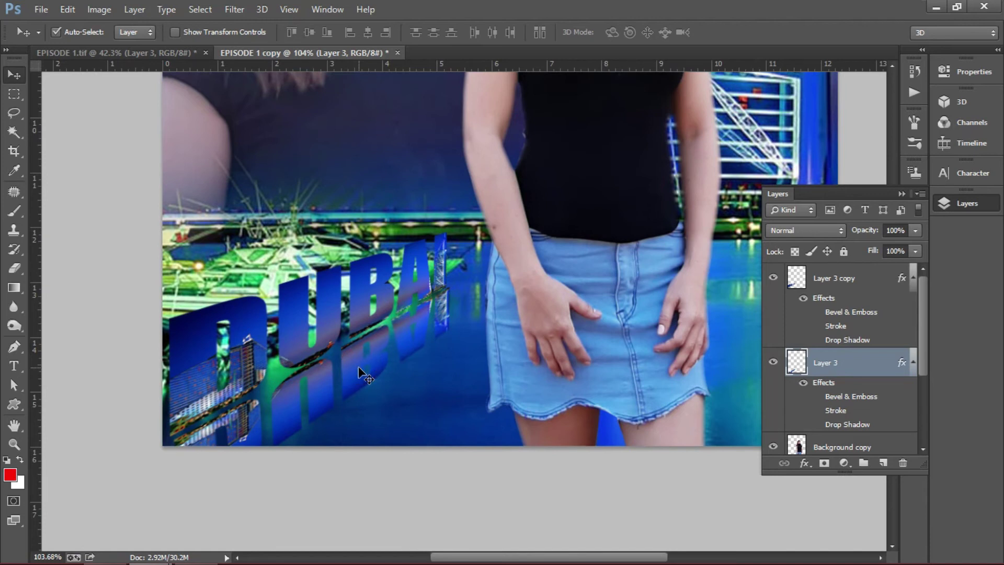
{"action": "key", "text": "e"}
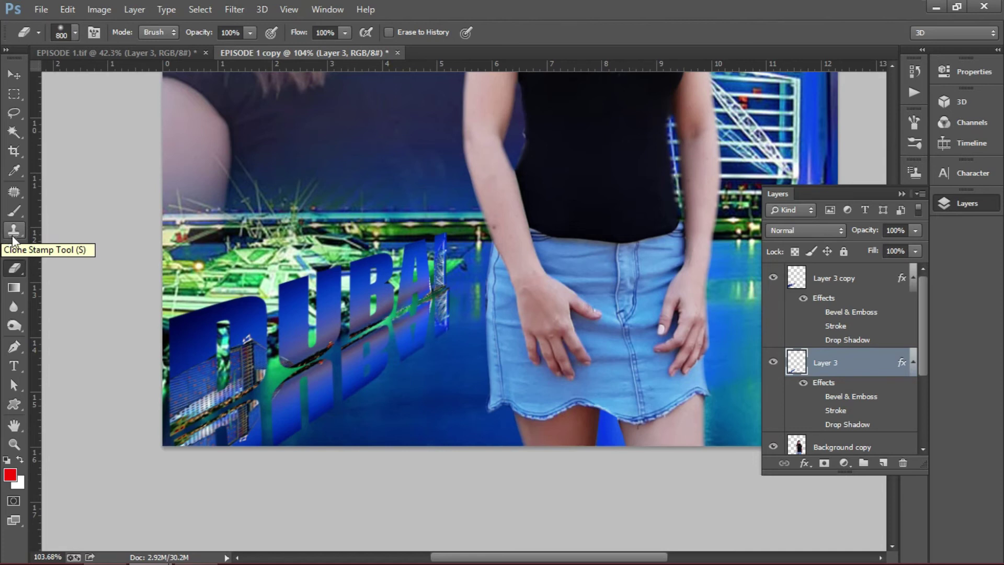
- Set the eraser brush to 175 px and erase the lower part of the DUBAI reflection
{"action": "left_click", "coordinate": [12, 267]}
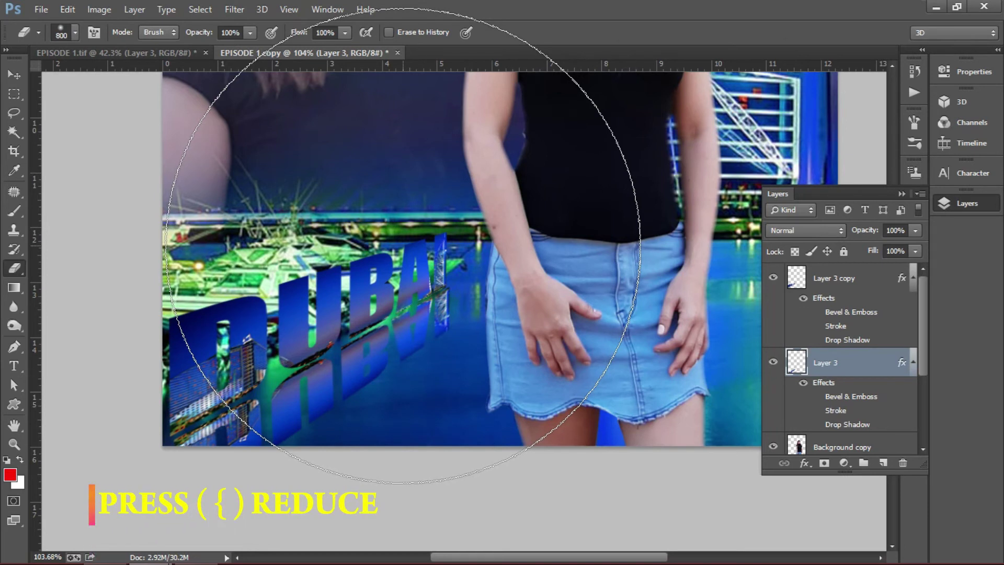
{"action": "key", "text": "bracketleft"}
{"action": "key", "text": "bracketleft"}
{"action": "key", "text": "bracketleft"}
{"action": "key", "text": "bracketleft"}
{"action": "key", "text": "bracketleft"}
{"action": "key", "text": "bracketleft"}
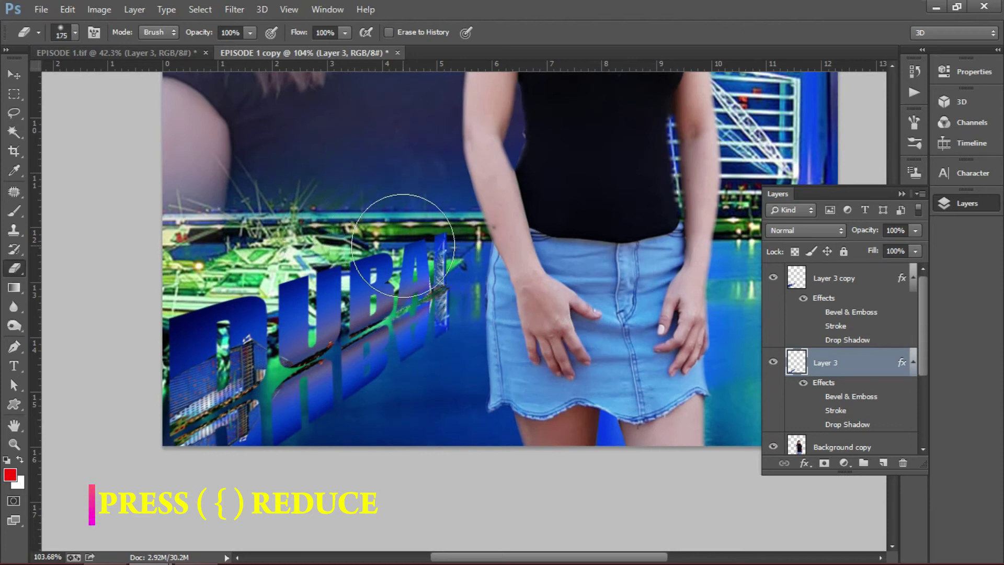
{"action": "key", "text": "bracketleft"}
{"action": "key", "text": "bracketleft"}
{"action": "key", "text": "bracketleft"}
{"action": "key", "text": "bracketleft"}
{"action": "key", "text": "bracketleft"}
{"action": "key", "text": "bracketleft"}
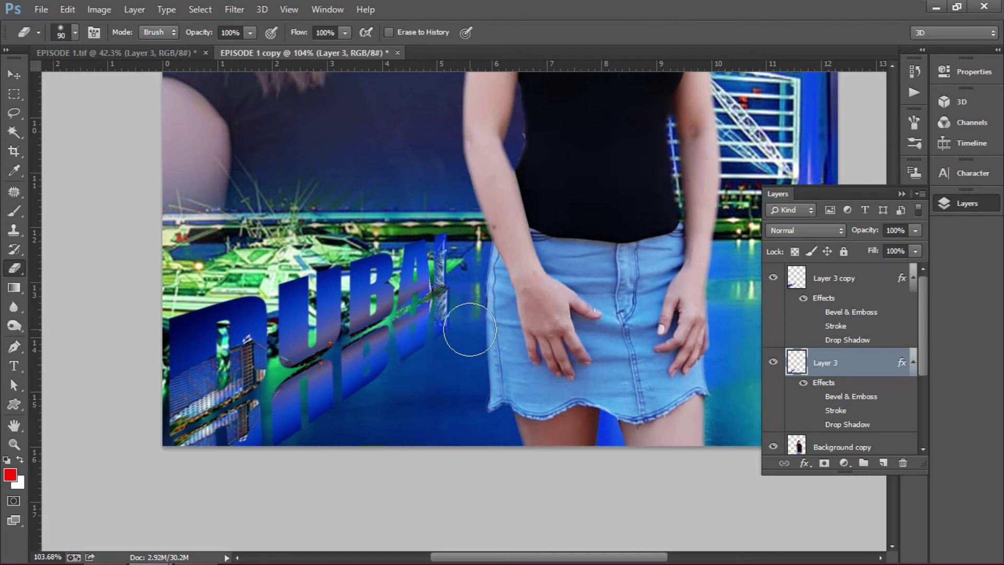
{"action": "key", "text": "bracketright"}
{"action": "key", "text": "bracketright"}
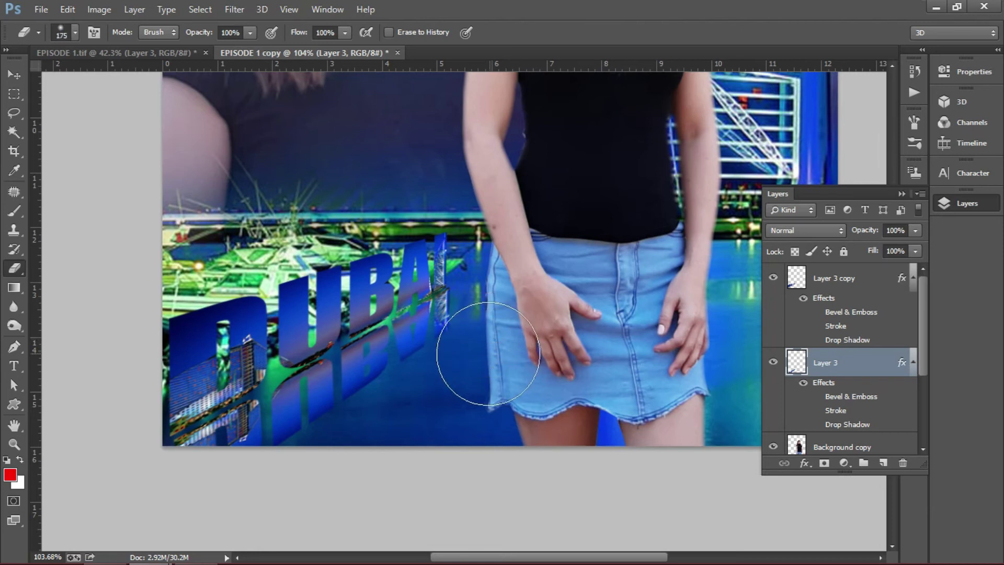
{"action": "key", "text": "bracketright"}
{"action": "key", "text": "bracketright"}
{"action": "key", "text": "bracketright"}
{"action": "left_click_drag", "start_coordinate": [482, 348], "coordinate": [352, 422]}
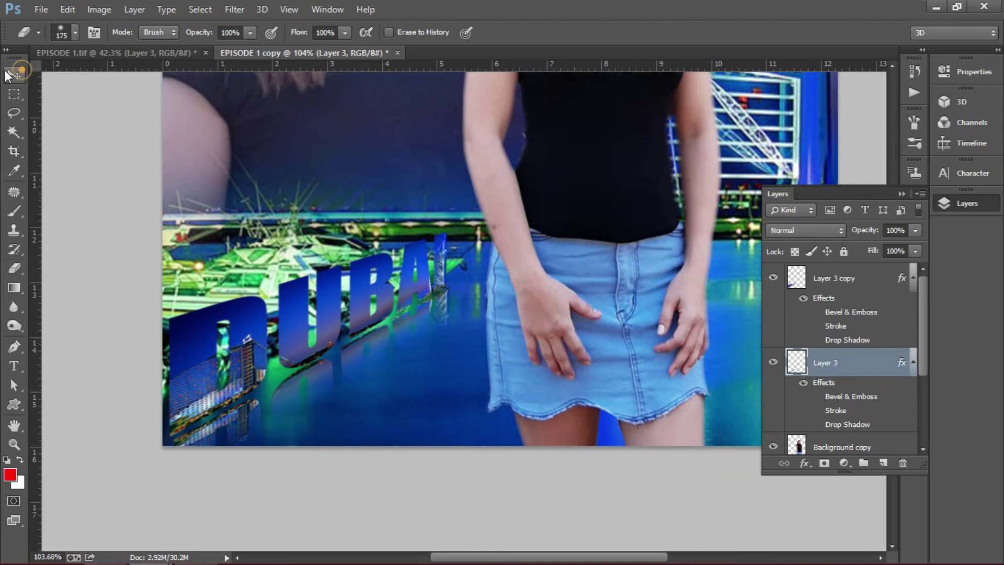
- Rotate the Layer 3 reflection by about 0.6° and reselect the Layer 3 copy letters
{"action": "left_click", "coordinate": [14, 75]}
{"action": "scroll", "coordinate": [419, 428], "scroll_direction": "down", "scroll_amount": 3}
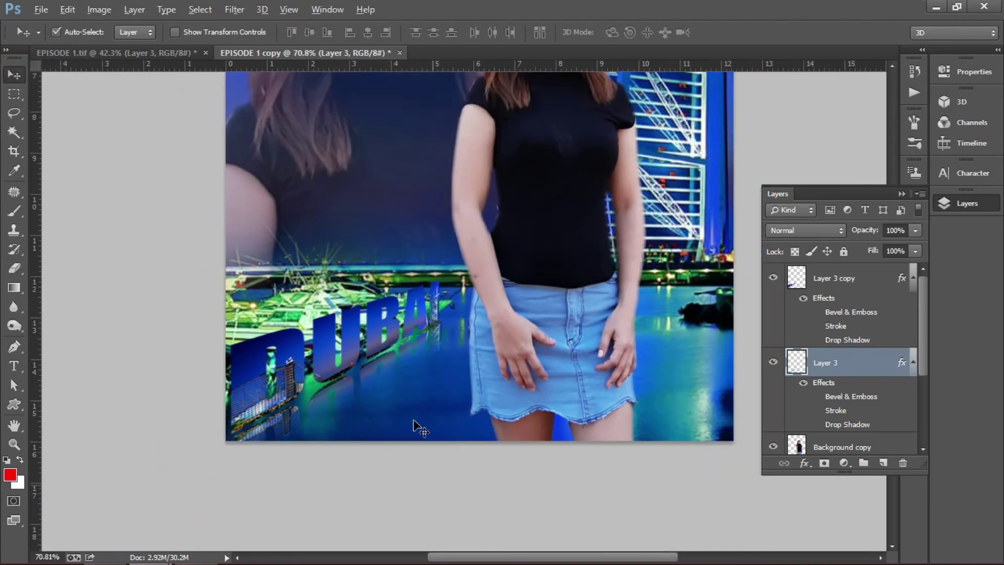
{"action": "scroll", "coordinate": [370, 406], "scroll_direction": "up", "scroll_amount": 2}
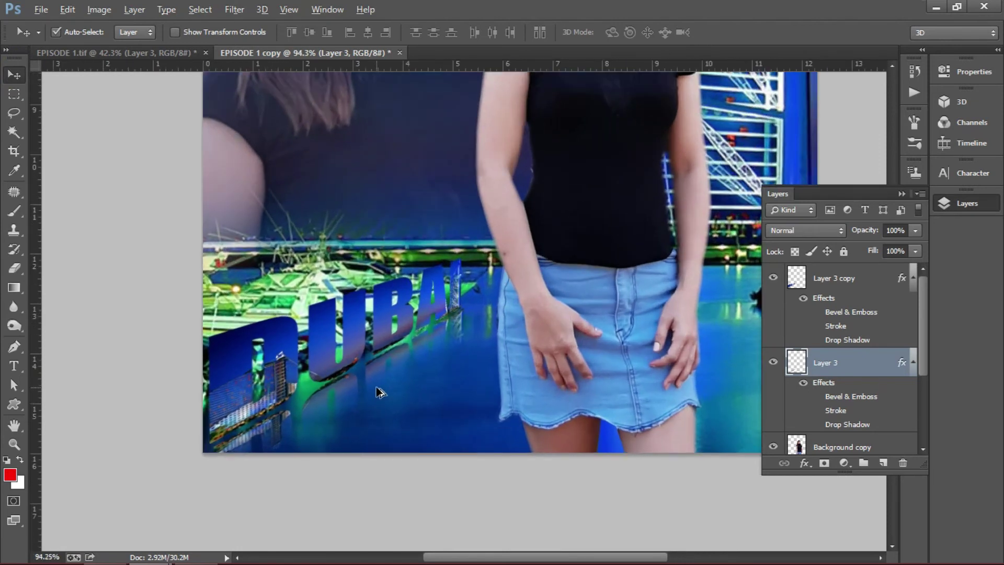
{"action": "left_click", "coordinate": [344, 384]}
{"action": "key", "text": "ctrl+t"}
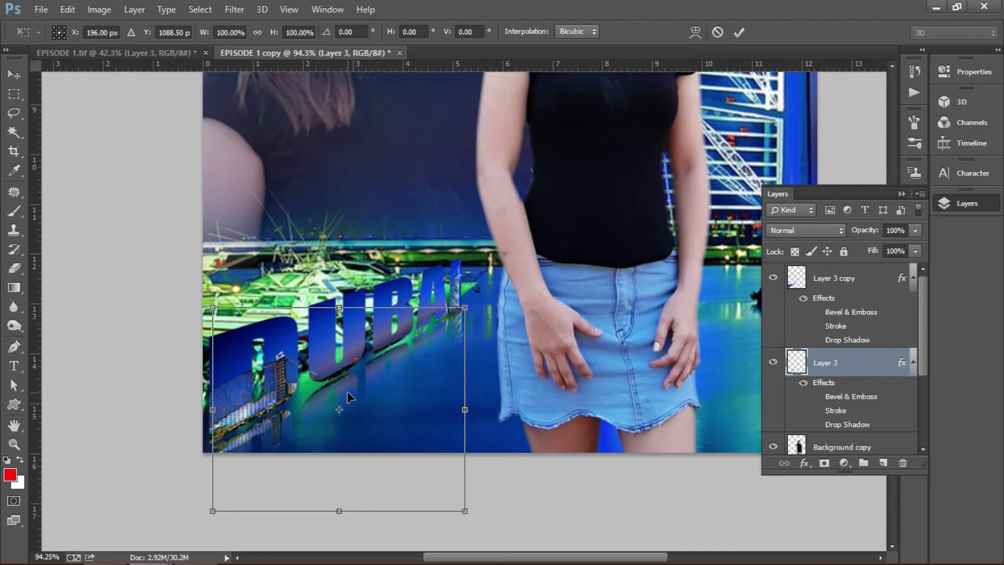
{"action": "left_click_drag", "start_coordinate": [503, 283], "coordinate": [507, 284]}
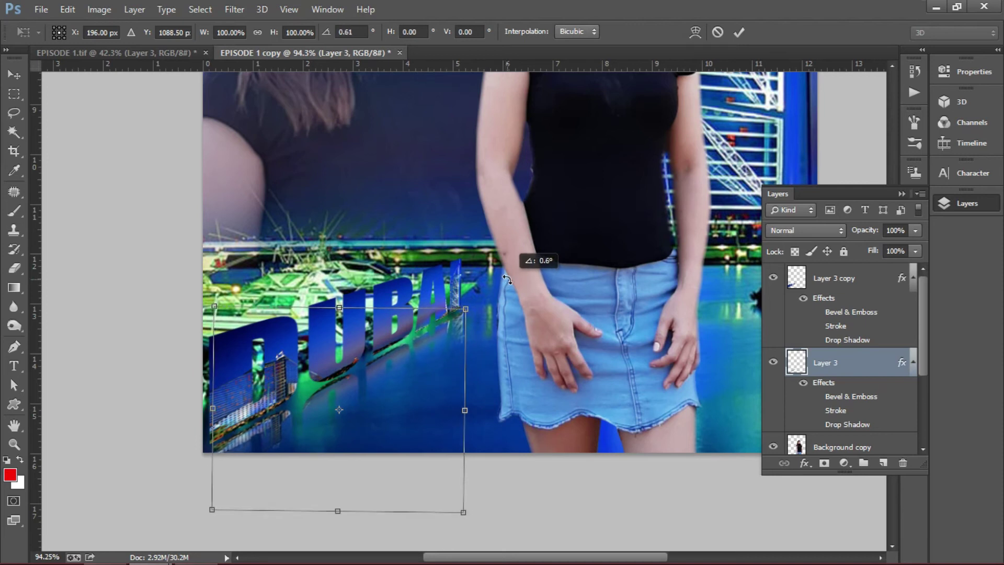
{"action": "key", "text": "Return"}
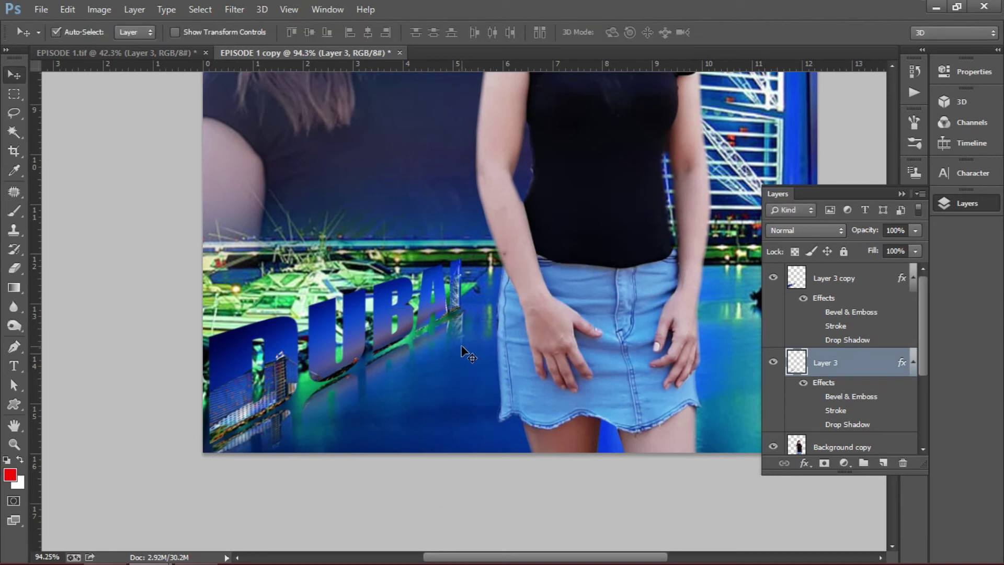
{"action": "left_click", "coordinate": [385, 306]}
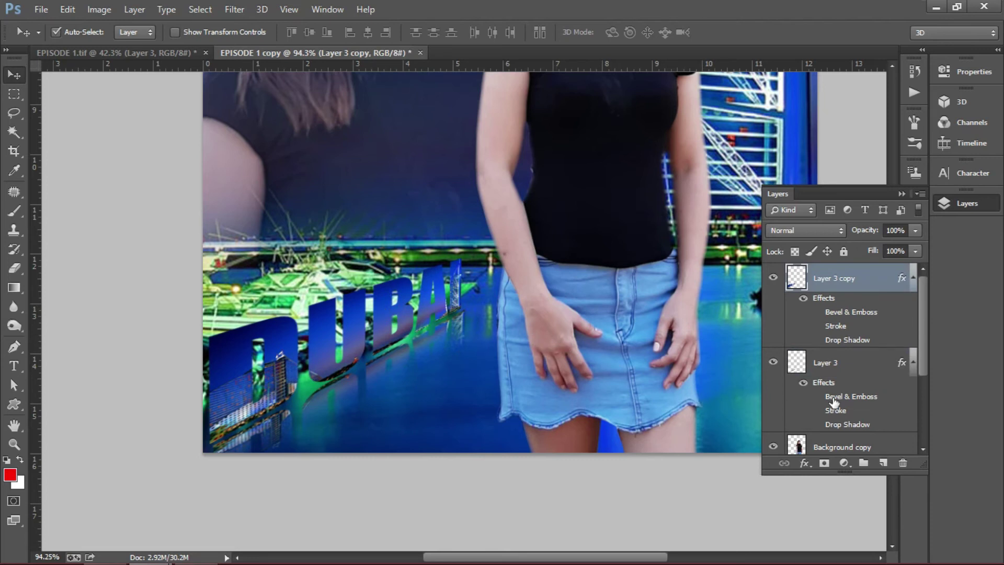
- Add a 2 px Stroke effect to the DUBAI letters with Fill Type set to Color
{"action": "left_click", "coordinate": [804, 463]}
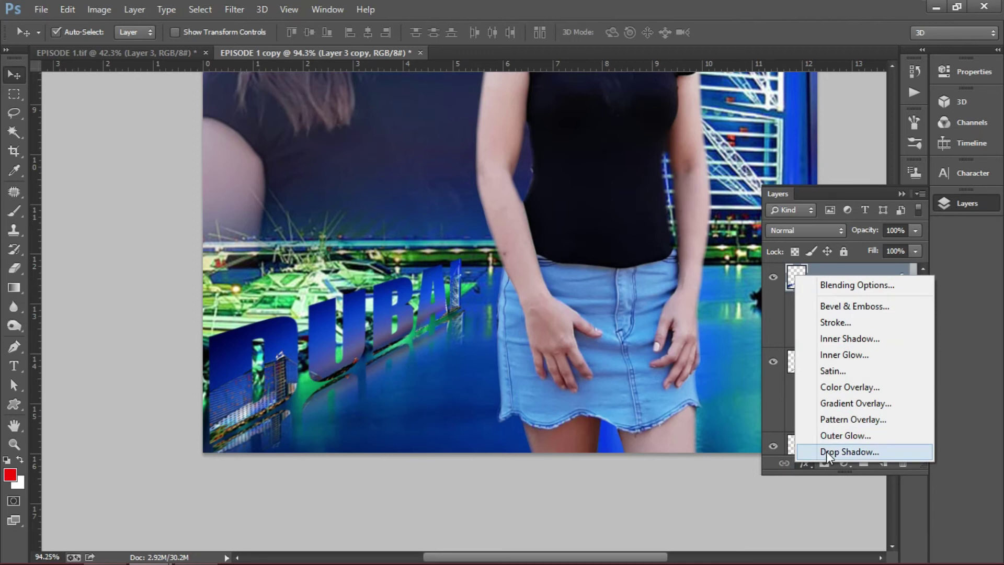
{"action": "left_click", "coordinate": [785, 277]}
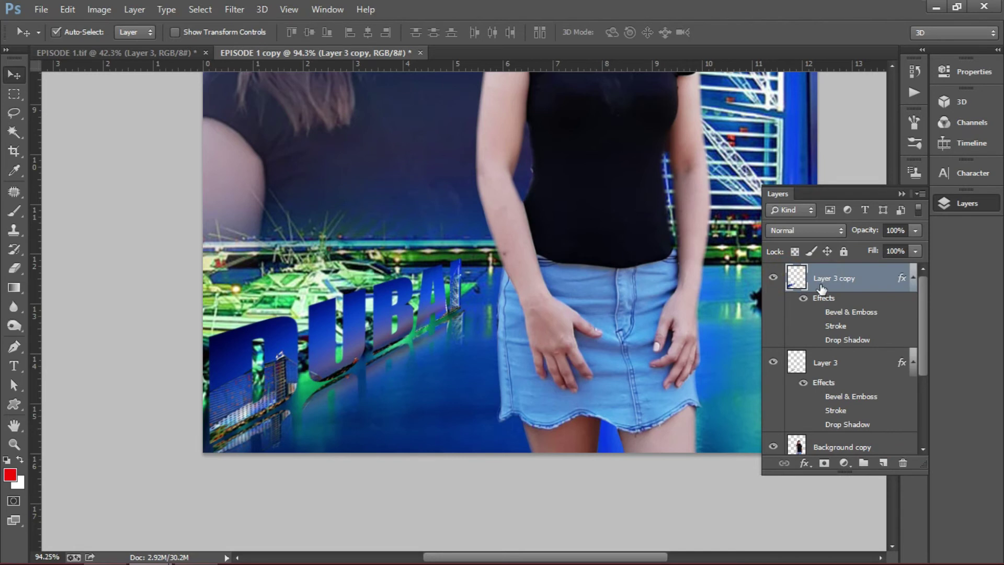
{"action": "left_click", "coordinate": [804, 464]}
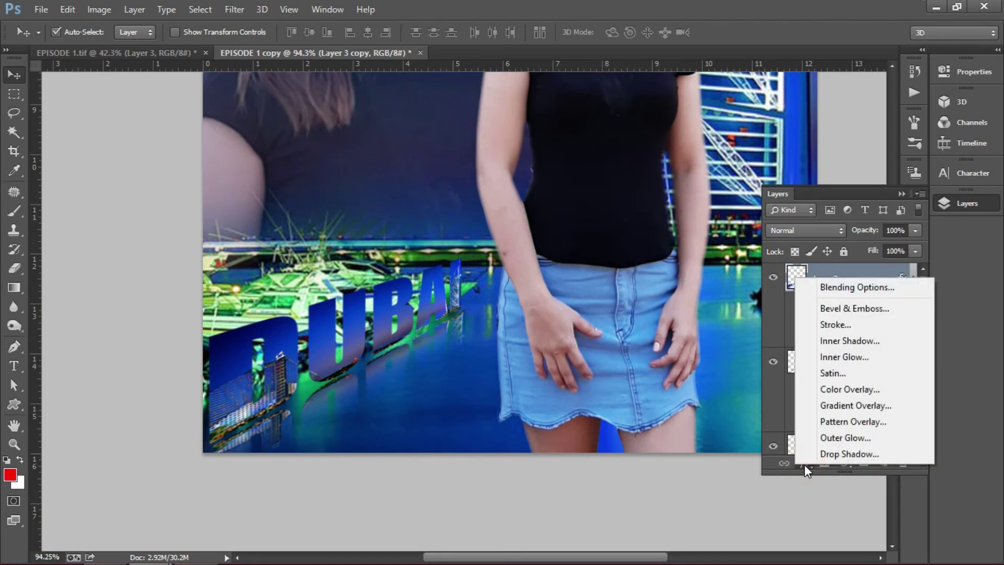
{"action": "left_click", "coordinate": [832, 325]}
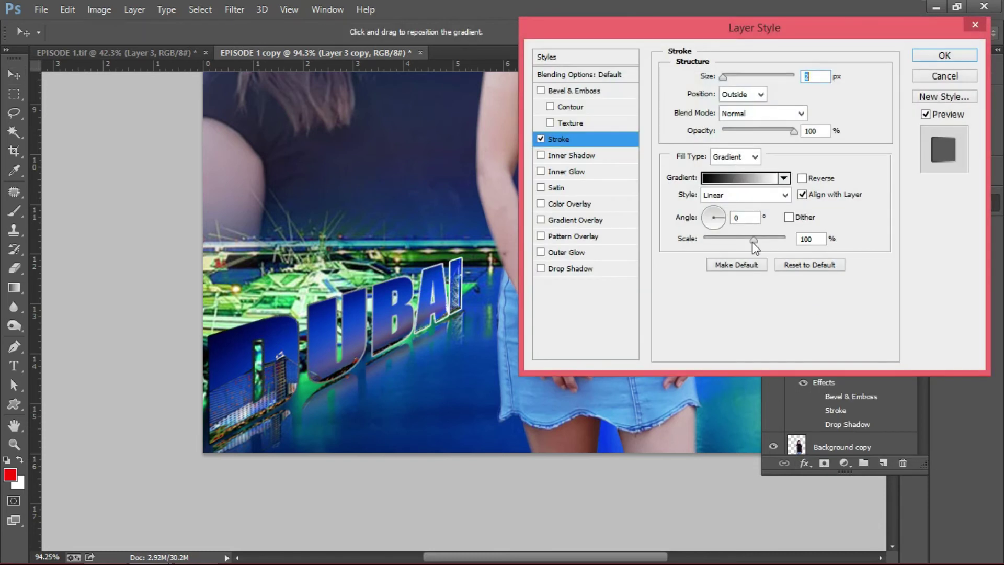
{"action": "left_click", "coordinate": [735, 157]}
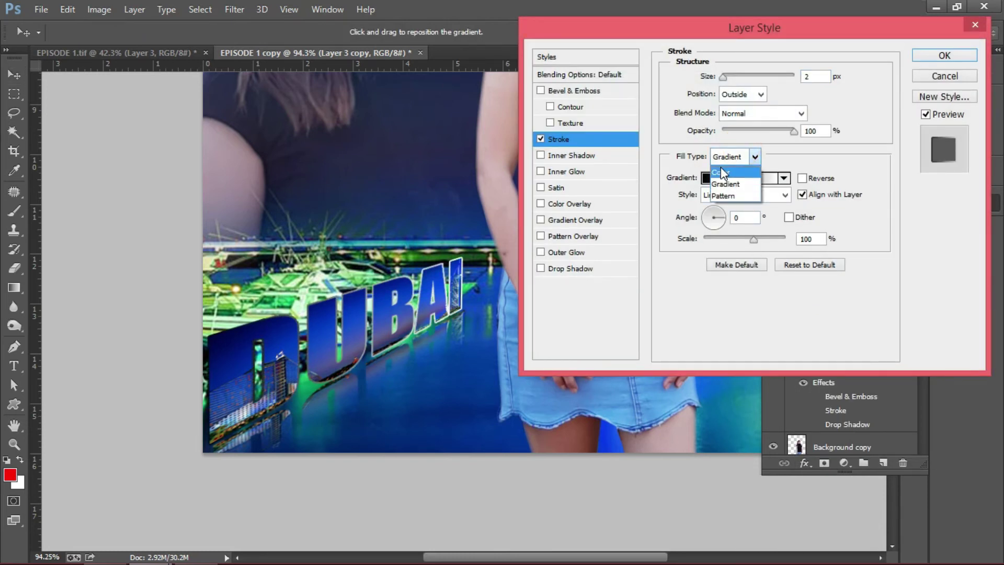
{"action": "left_click", "coordinate": [723, 171]}
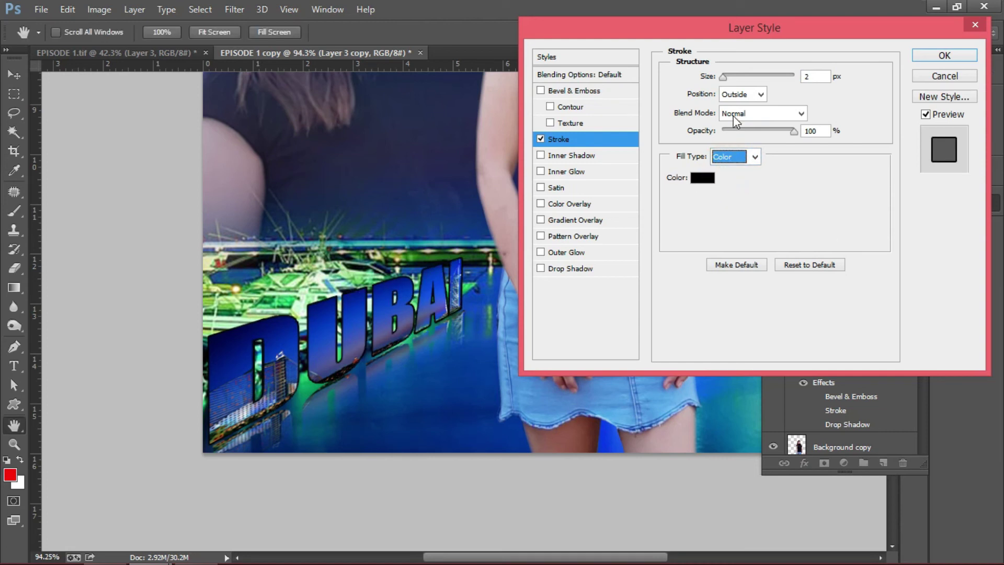
{"action": "left_click", "coordinate": [735, 159]}
{"action": "left_click", "coordinate": [727, 182]}
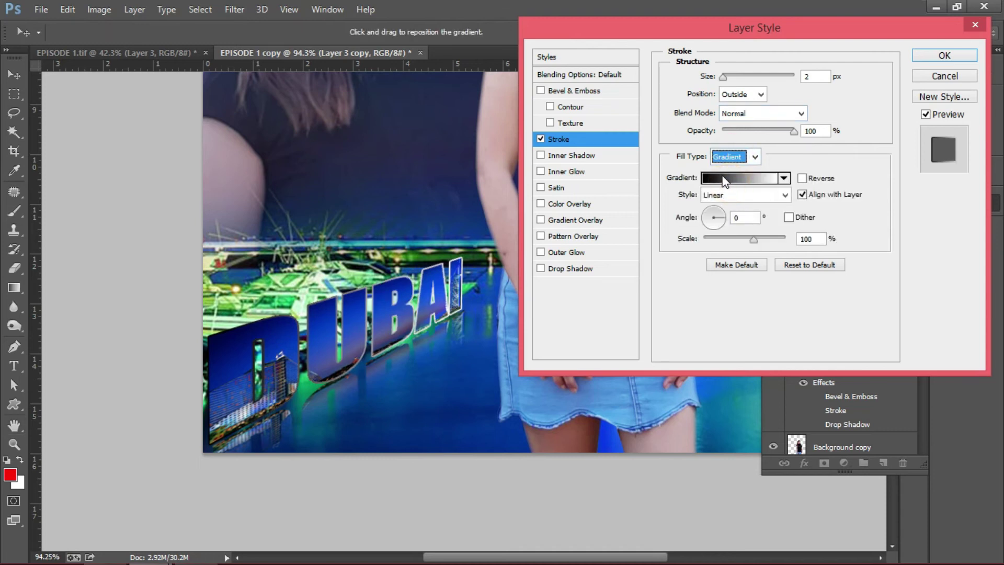
{"action": "left_click", "coordinate": [738, 159]}
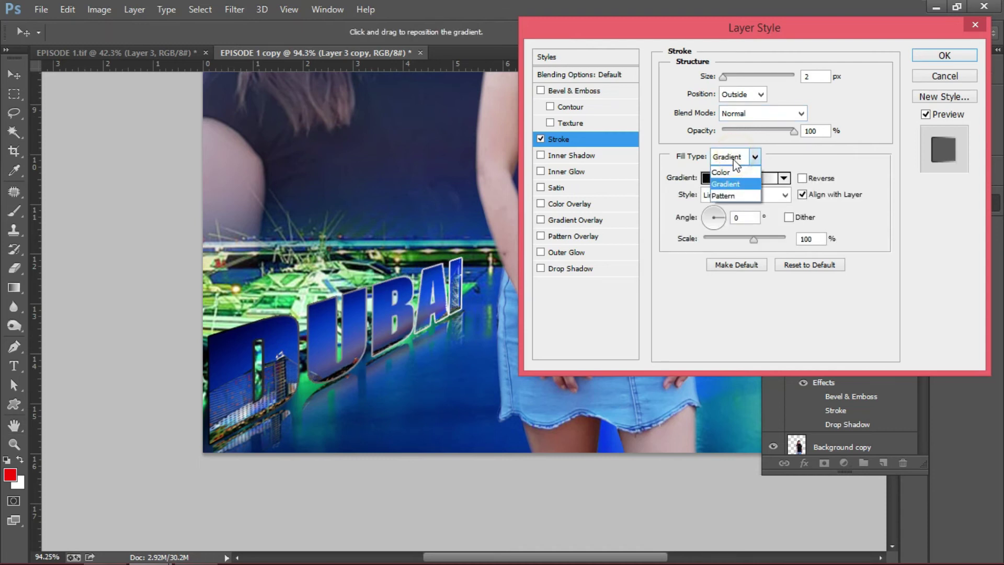
{"action": "left_click", "coordinate": [727, 168]}
- Set the stroke colour to pale yellow fdff5e in the Color Picker
{"action": "left_click", "coordinate": [706, 180]}
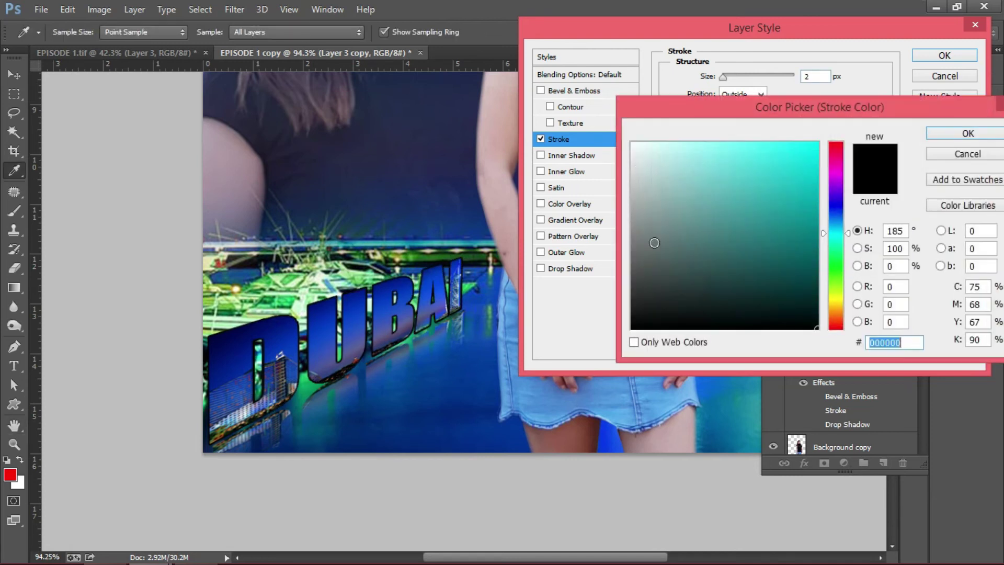
{"action": "left_click_drag", "start_coordinate": [648, 150], "coordinate": [611, 128]}
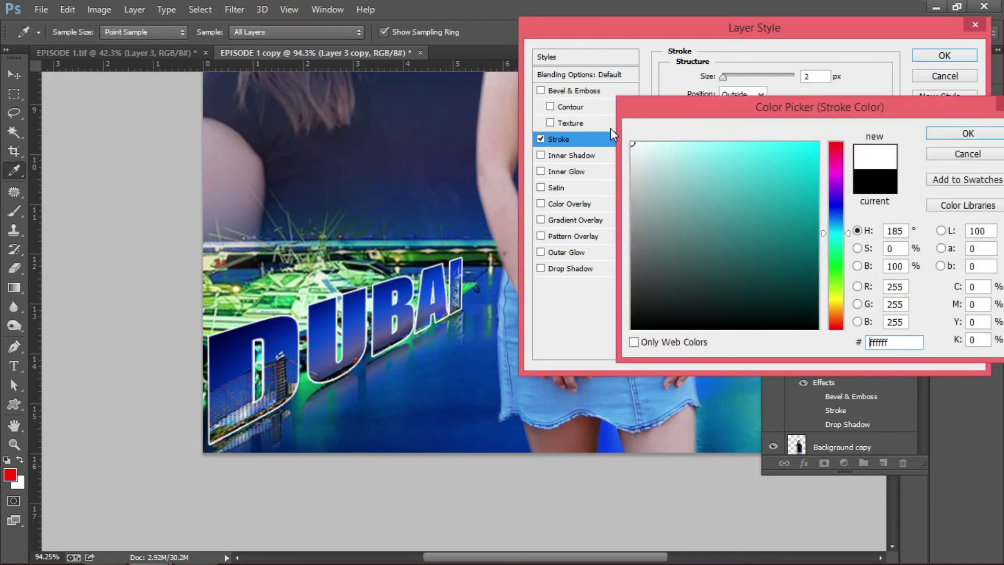
{"action": "left_click", "coordinate": [837, 297]}
{"action": "left_click", "coordinate": [818, 145]}
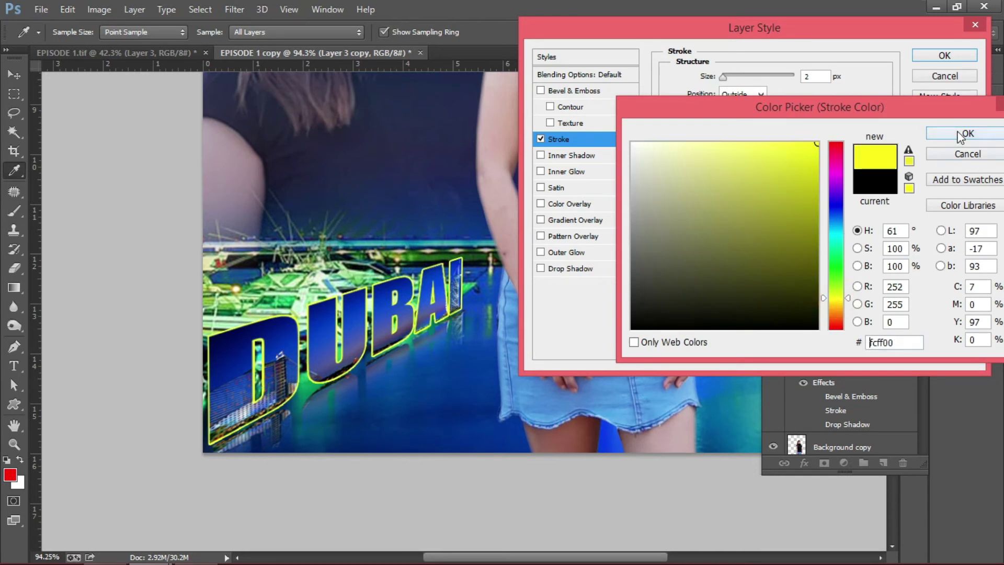
{"action": "left_click", "coordinate": [754, 140]}
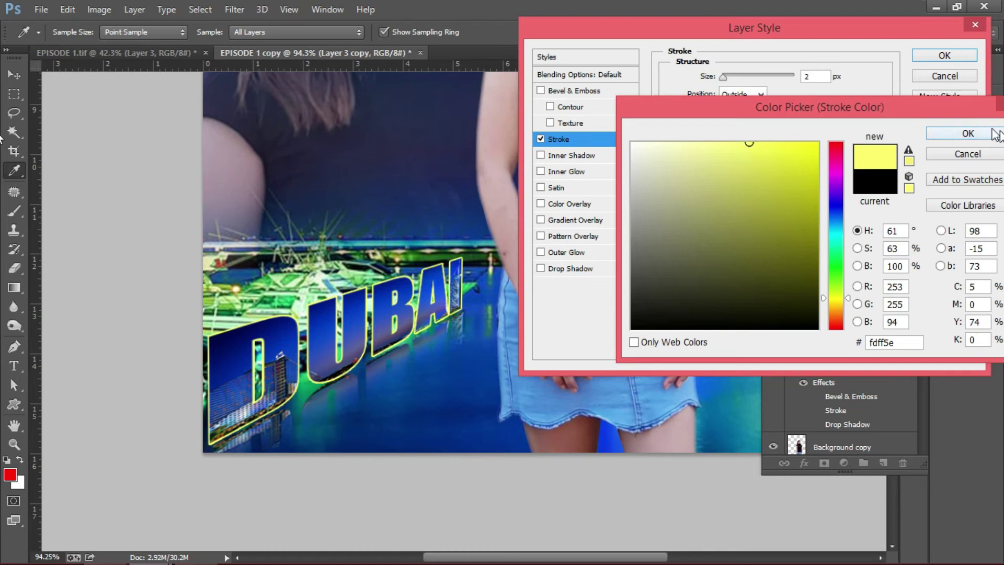
{"action": "left_click", "coordinate": [969, 133]}
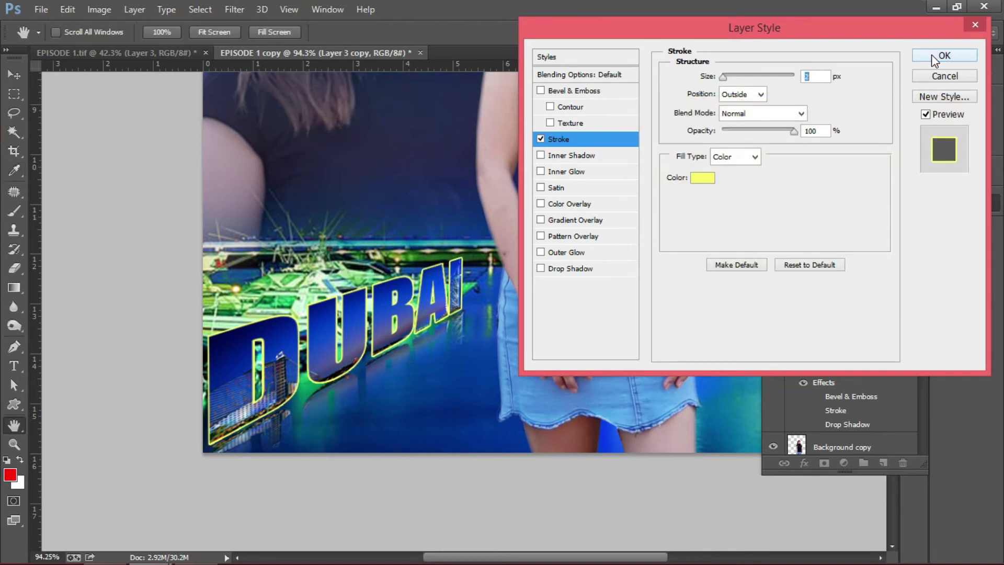
- Apply the yellow stroke and zoom the canvas from 48.4% to 77.3%
{"action": "left_click", "coordinate": [935, 59]}
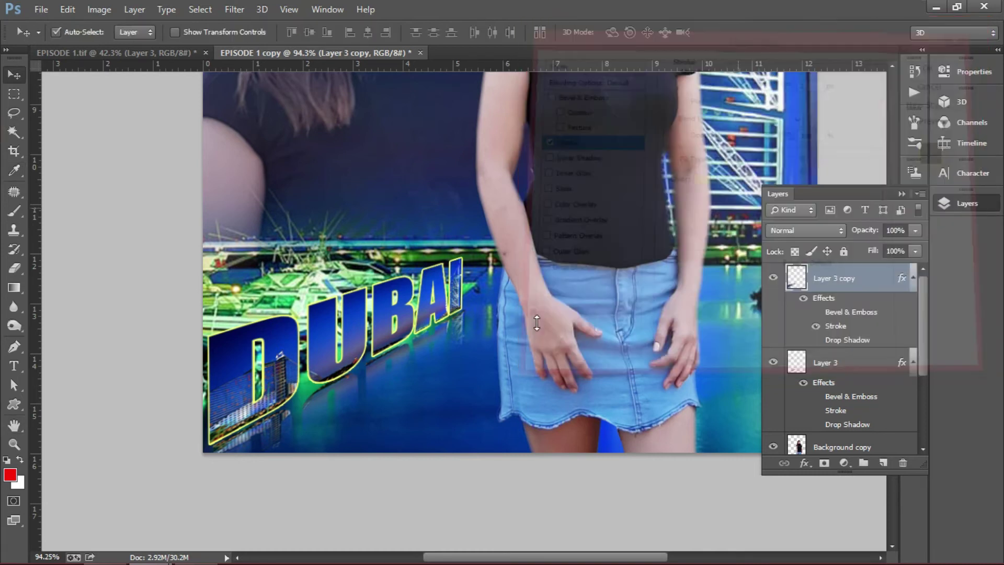
{"action": "scroll", "coordinate": [500, 328], "scroll_direction": "down", "scroll_amount": 3}
{"action": "scroll", "coordinate": [500, 328], "scroll_direction": "down", "scroll_amount": 2}
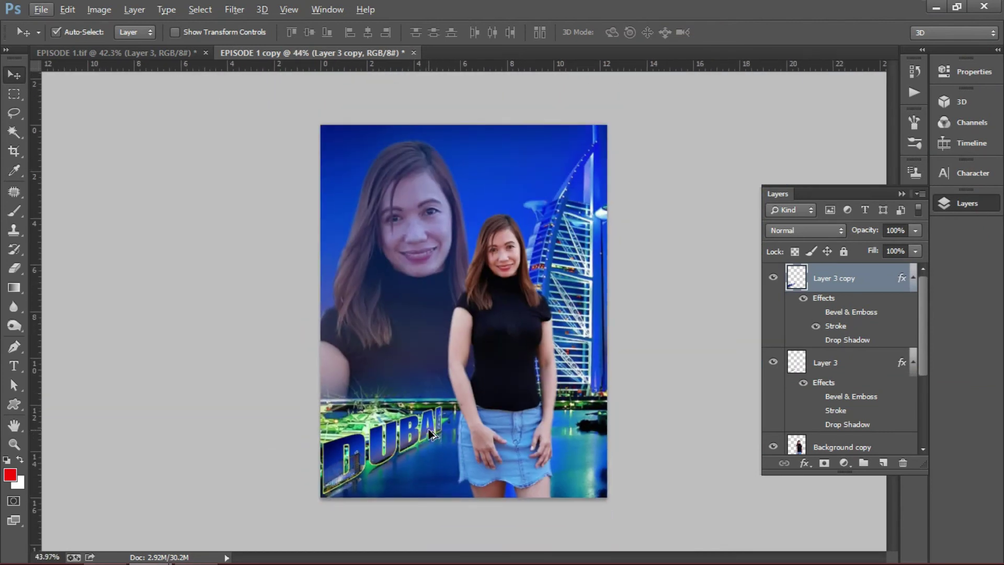
{"action": "scroll", "coordinate": [430, 434], "scroll_direction": "up", "scroll_amount": 4}
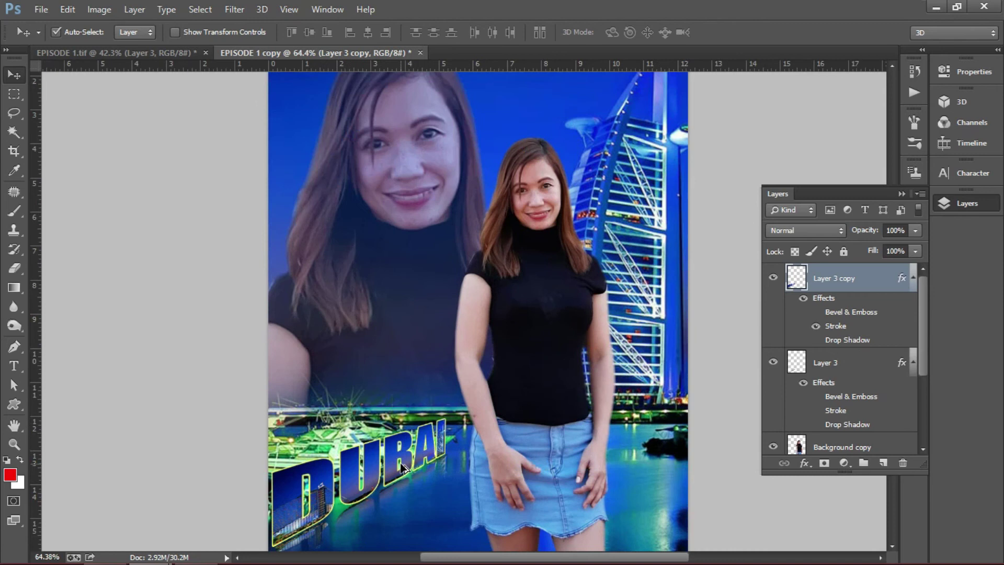
{"action": "scroll", "coordinate": [454, 433], "scroll_direction": "down", "scroll_amount": 3}
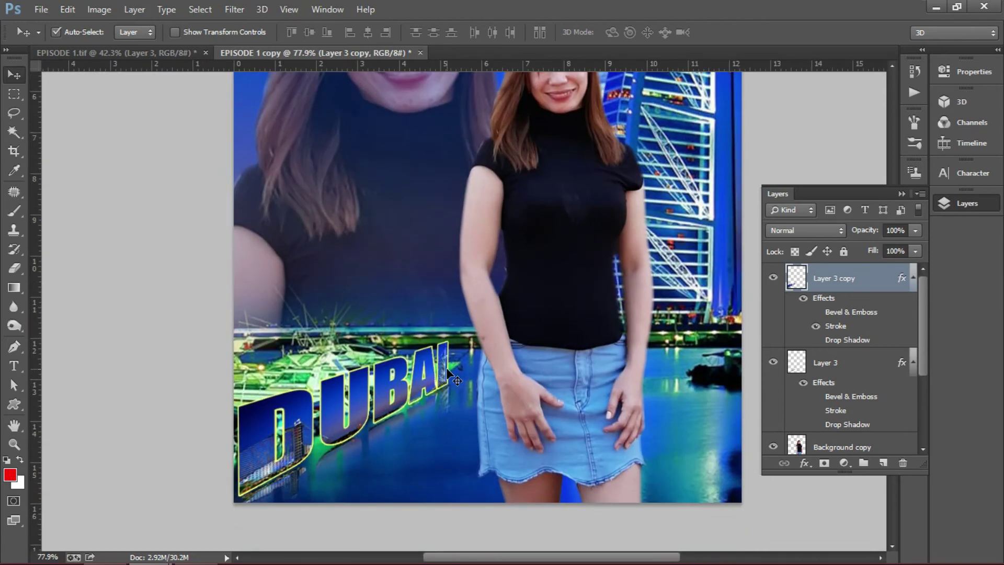
{"action": "scroll", "coordinate": [447, 373], "scroll_direction": "down", "scroll_amount": 1}
- Dismiss an accidental menu and pan up to show the sky above the woman
{"action": "key", "text": "alt"}
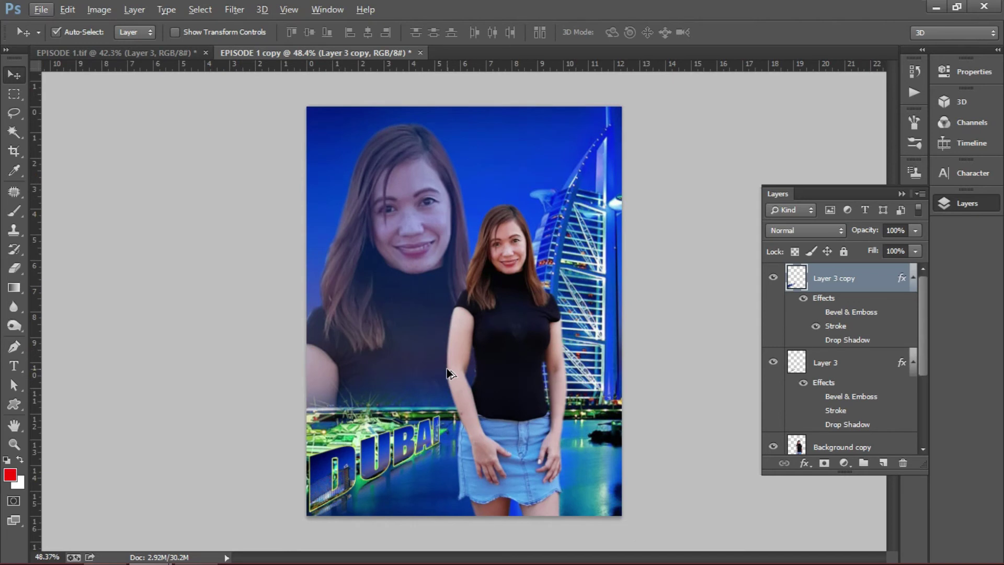
{"action": "key", "text": "t"}
{"action": "key", "text": "alt+t"}
{"action": "left_click", "coordinate": [527, 30]}
{"action": "key", "text": "v"}
{"action": "scroll", "coordinate": [500, 152], "scroll_direction": "up", "scroll_amount": 3}
{"action": "left_click_drag", "start_coordinate": [513, 171], "coordinate": [478, 272]}
- Start a horizontal Impact text entry in the sky with a 100 pt font size
{"action": "key", "text": "t"}
{"action": "left_click", "coordinate": [15, 368]}
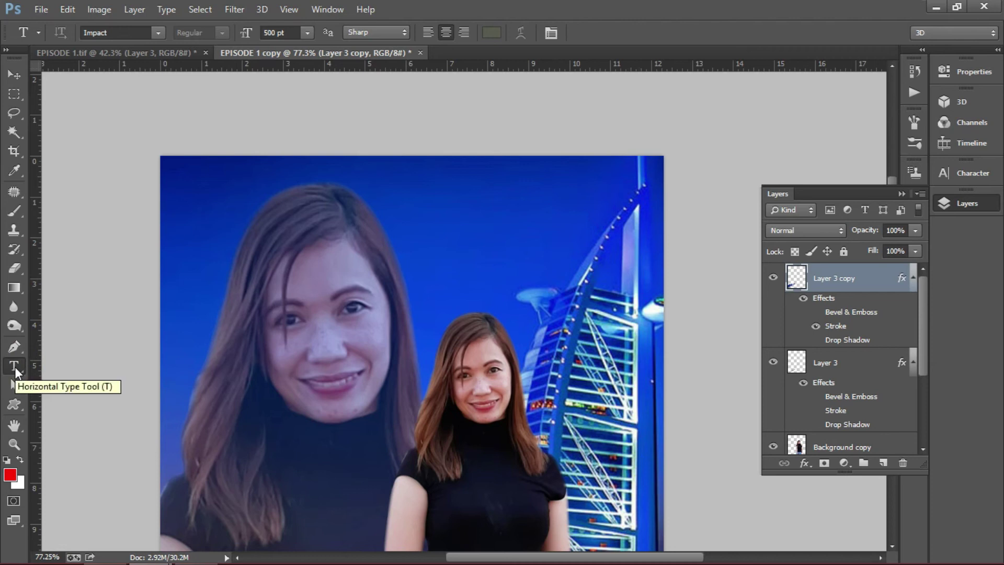
{"action": "left_click", "coordinate": [439, 205]}
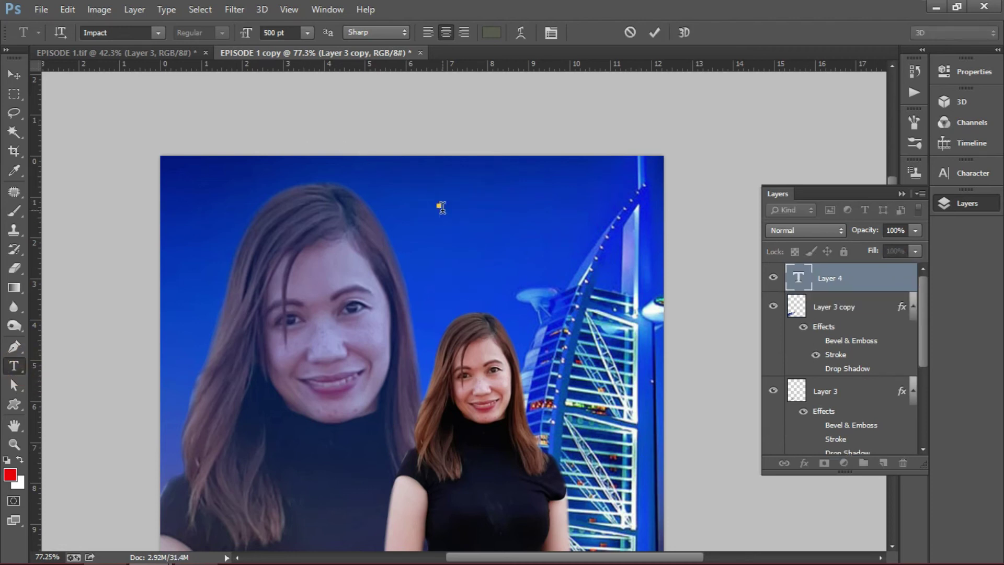
{"action": "left_click", "coordinate": [293, 35]}
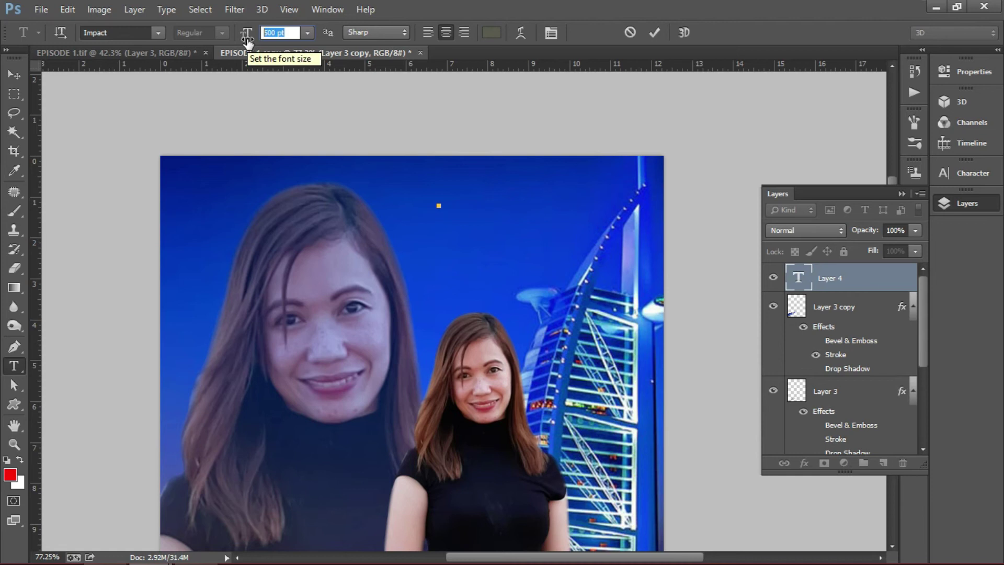
{"action": "type", "text": "2"}
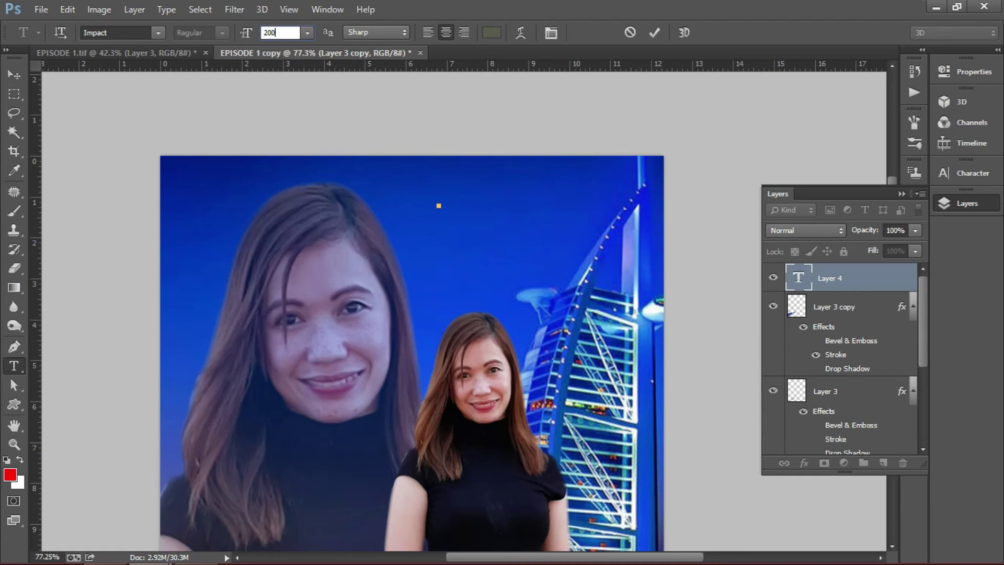
{"action": "key", "text": "Return"}
{"action": "left_click", "coordinate": [289, 32]}
{"action": "type", "text": "100"}
{"action": "key", "text": "Return"}
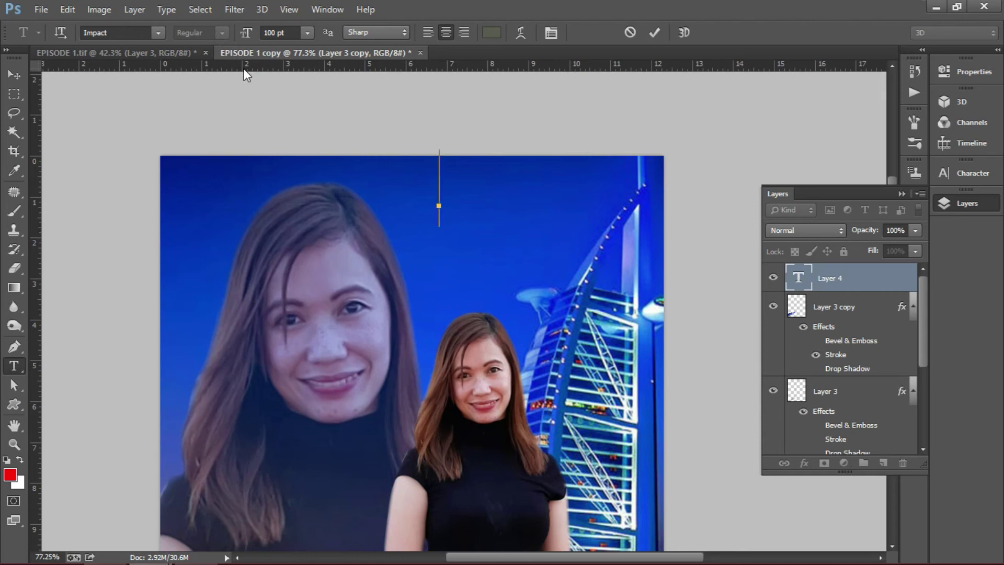
- Type and commit the title 'Burj al arab', then reopen it for editing
{"action": "type", "text": "Burj al arab"}
{"action": "left_click", "coordinate": [14, 75]}
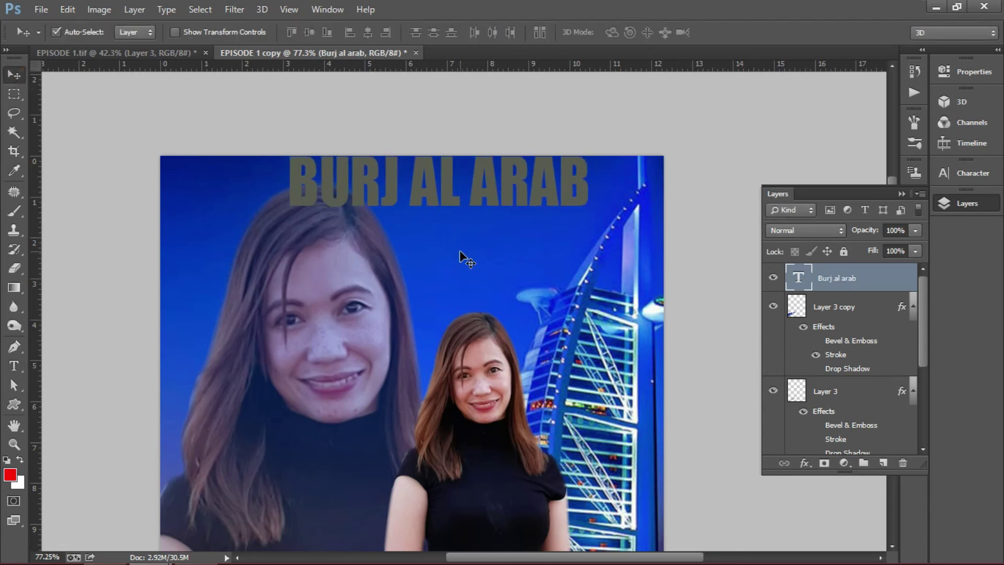
{"action": "key", "text": "t"}
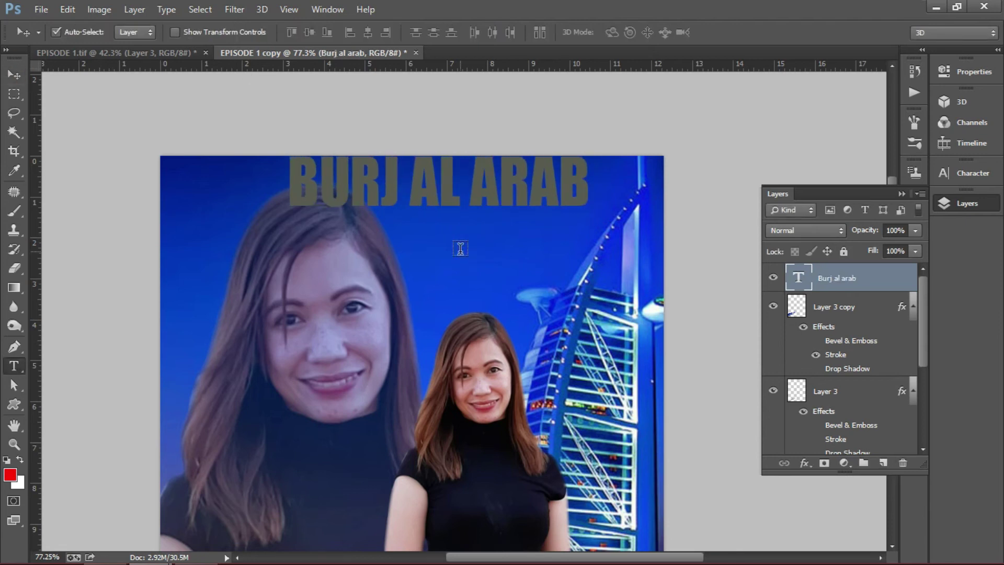
{"action": "left_click", "coordinate": [406, 190]}
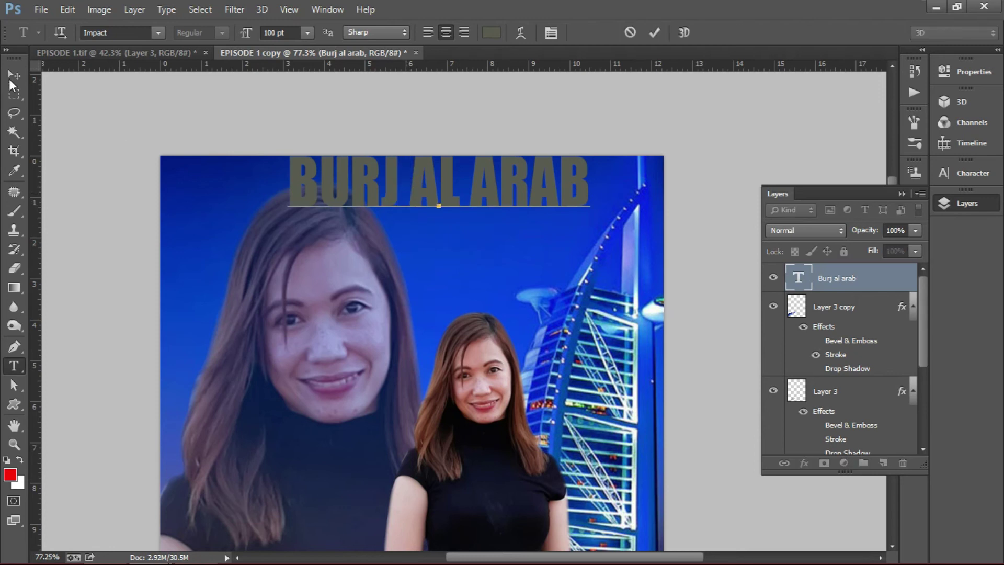
- Scale the BURJ AL ARAB title to about 47% and move it right beside the tower
{"action": "left_click", "coordinate": [11, 77]}
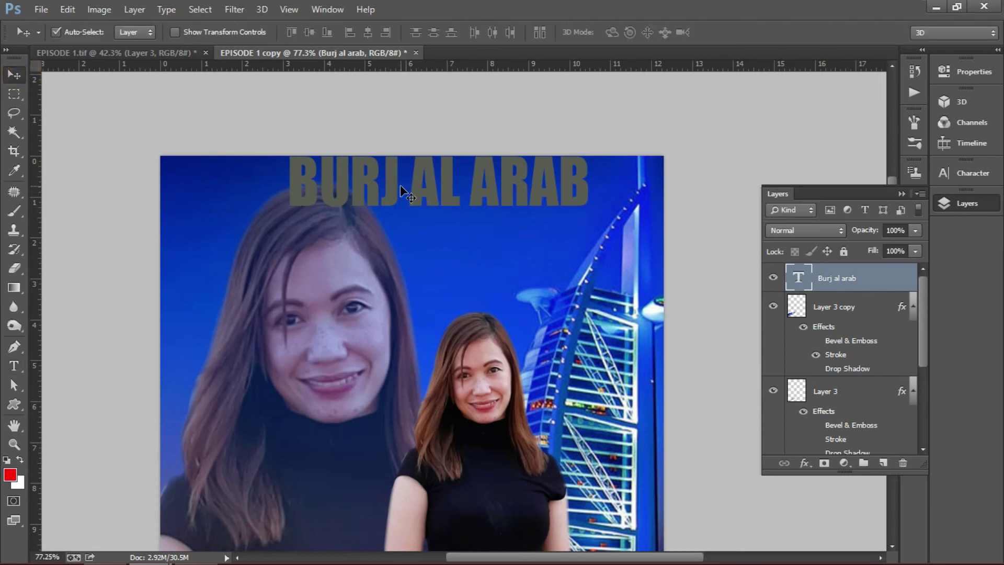
{"action": "key", "text": "ctrl+t"}
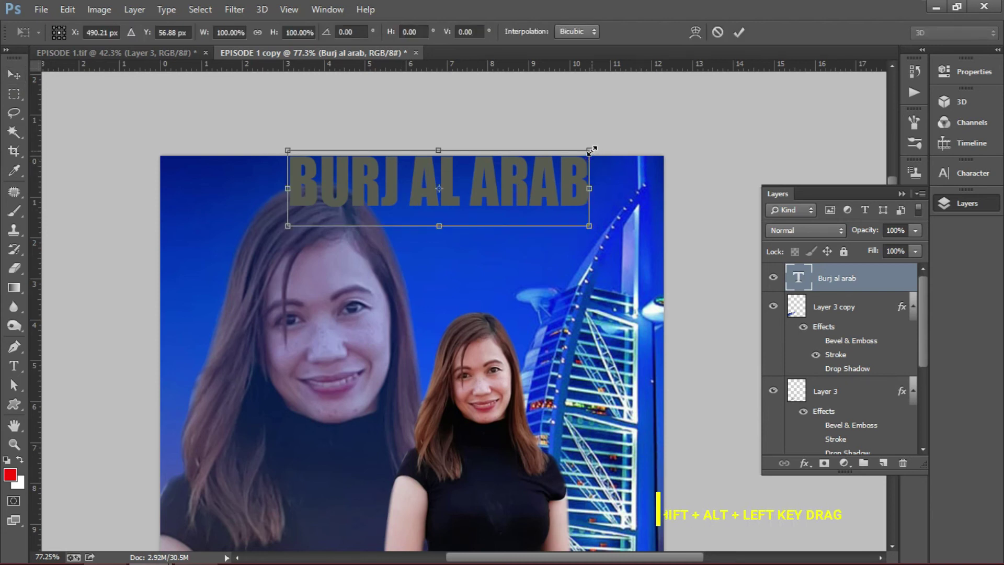
{"action": "left_click_drag", "start_coordinate": [591, 150], "coordinate": [559, 190]}
{"action": "key", "text": "Return"}
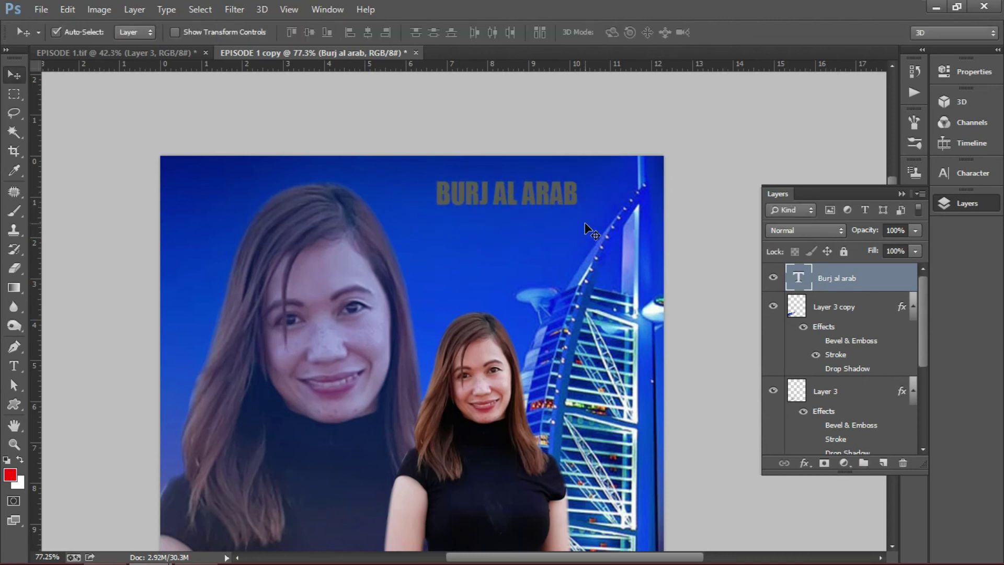
{"action": "left_click", "coordinate": [803, 464]}
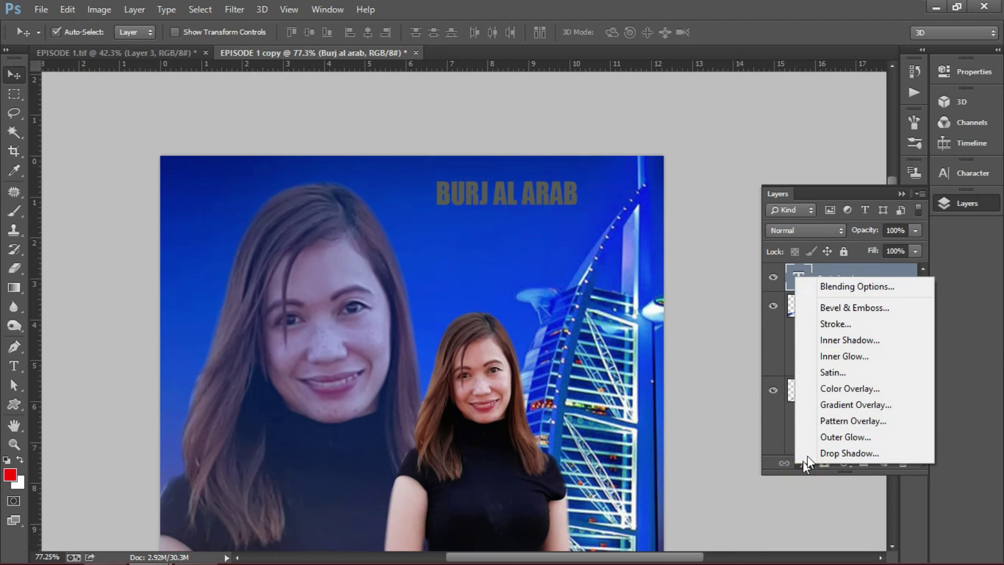
{"action": "left_click", "coordinate": [837, 388]}
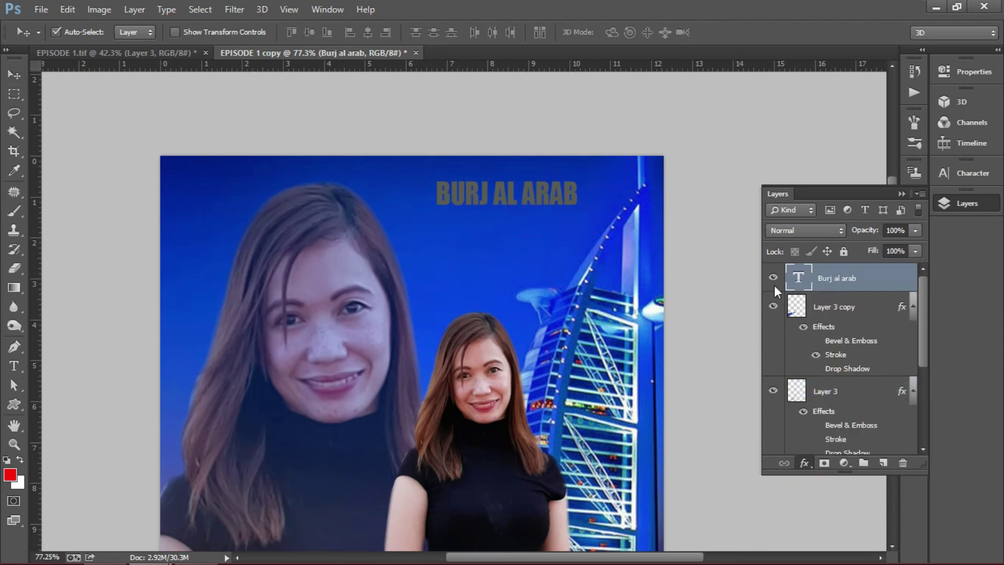
- Set the title's Color Overlay to white and apply it
{"action": "left_click", "coordinate": [823, 78]}
{"action": "left_click_drag", "start_coordinate": [708, 227], "coordinate": [631, 142]}
{"action": "left_click", "coordinate": [965, 135]}
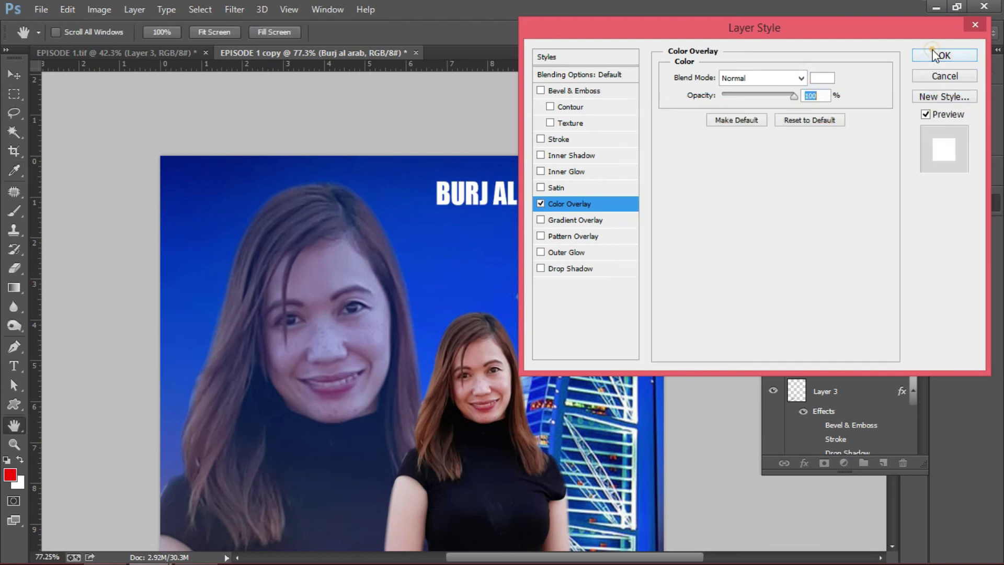
{"action": "left_click", "coordinate": [945, 56]}
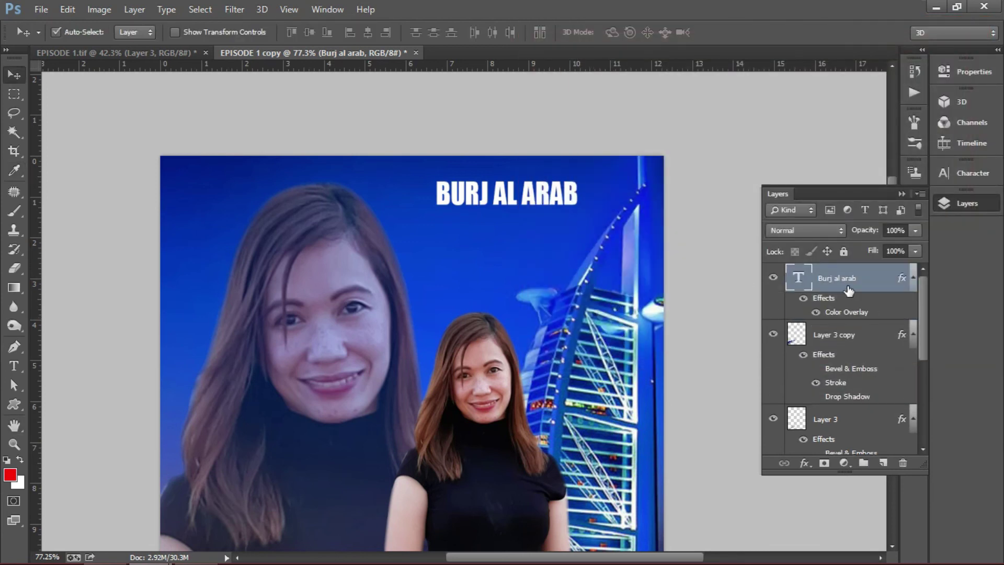
- Duplicate the Burj al arab layer and reselect the original beneath the copy
{"action": "left_click_drag", "start_coordinate": [831, 280], "coordinate": [885, 463]}
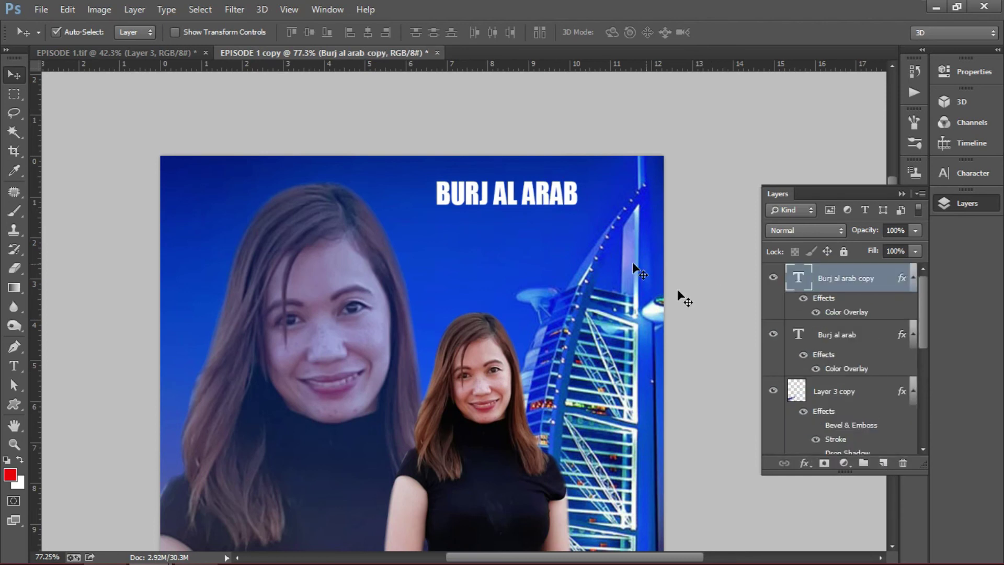
{"action": "left_click", "coordinate": [838, 339]}
{"action": "left_click", "coordinate": [834, 285]}
{"action": "left_click", "coordinate": [829, 337]}
{"action": "left_click", "coordinate": [834, 283]}
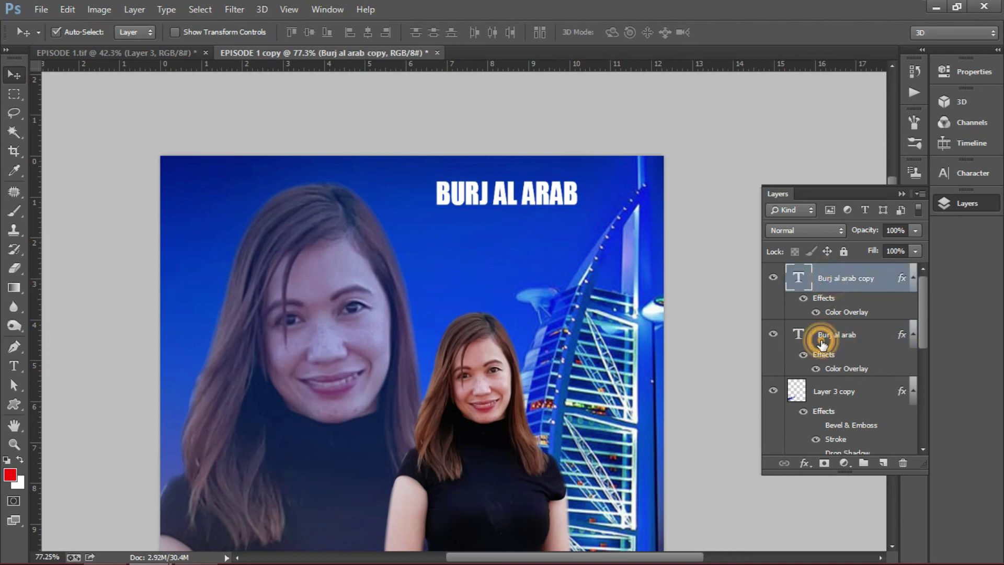
{"action": "left_click", "coordinate": [822, 343]}
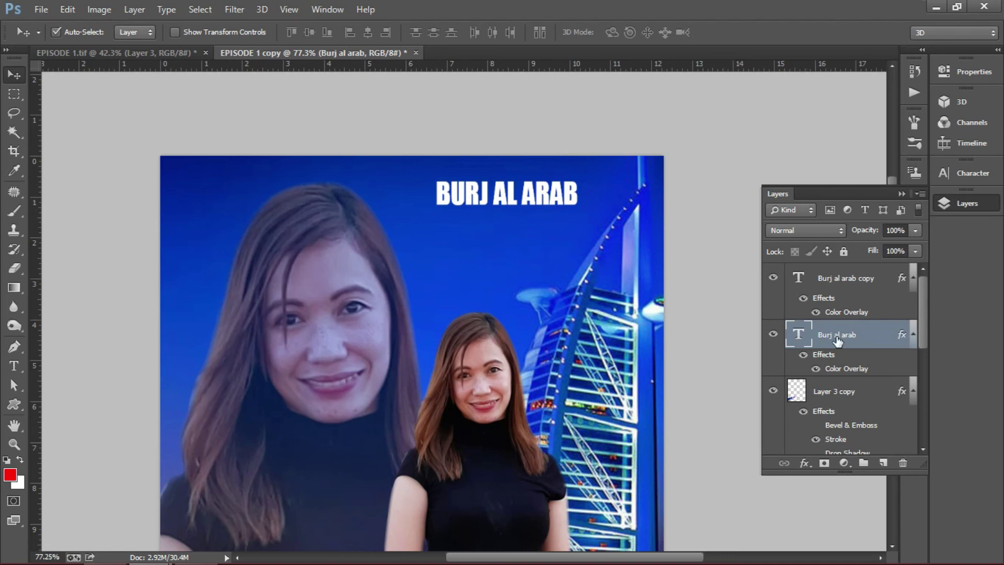
- Flip the original Burj al arab title vertically and nudge it just below the title, then commit
{"action": "key", "text": "ctrl+t"}
{"action": "right_click", "coordinate": [526, 186]}
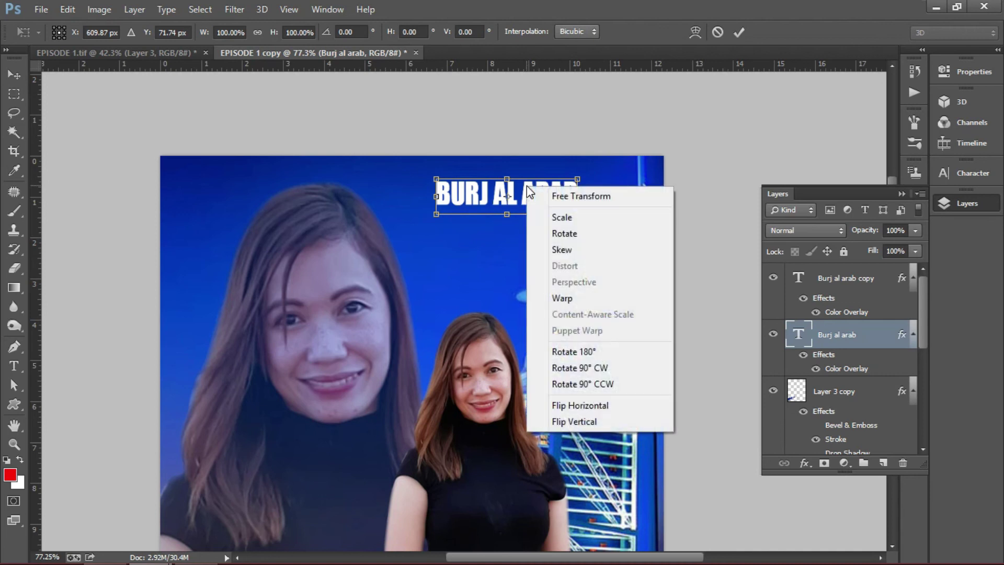
{"action": "left_click", "coordinate": [597, 10]}
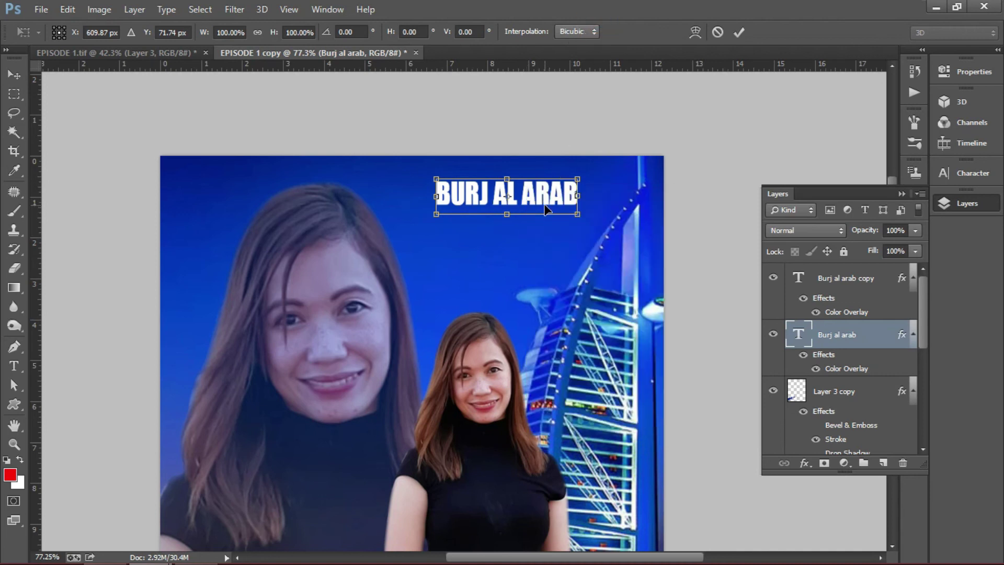
{"action": "right_click", "coordinate": [546, 208]}
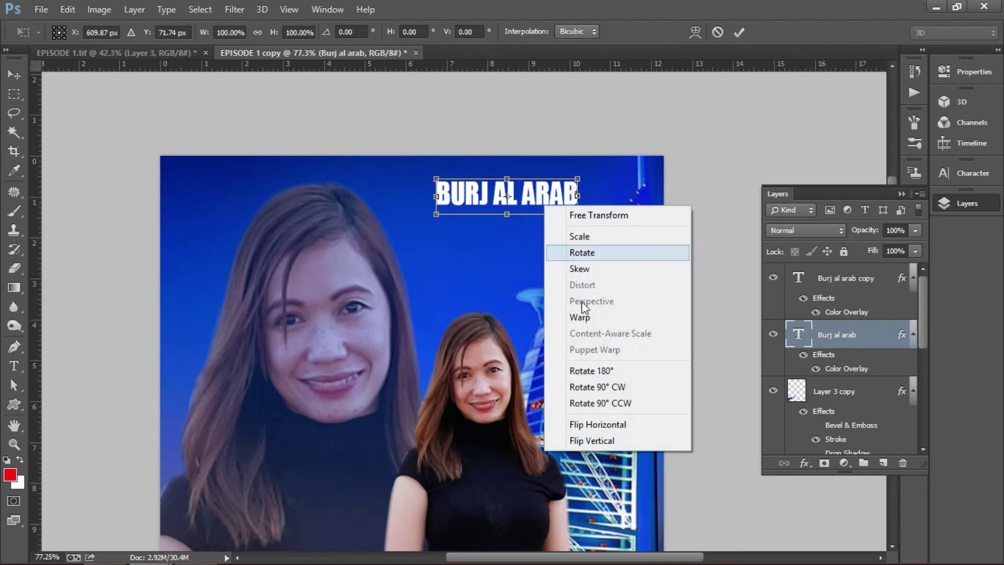
{"action": "left_click", "coordinate": [588, 444]}
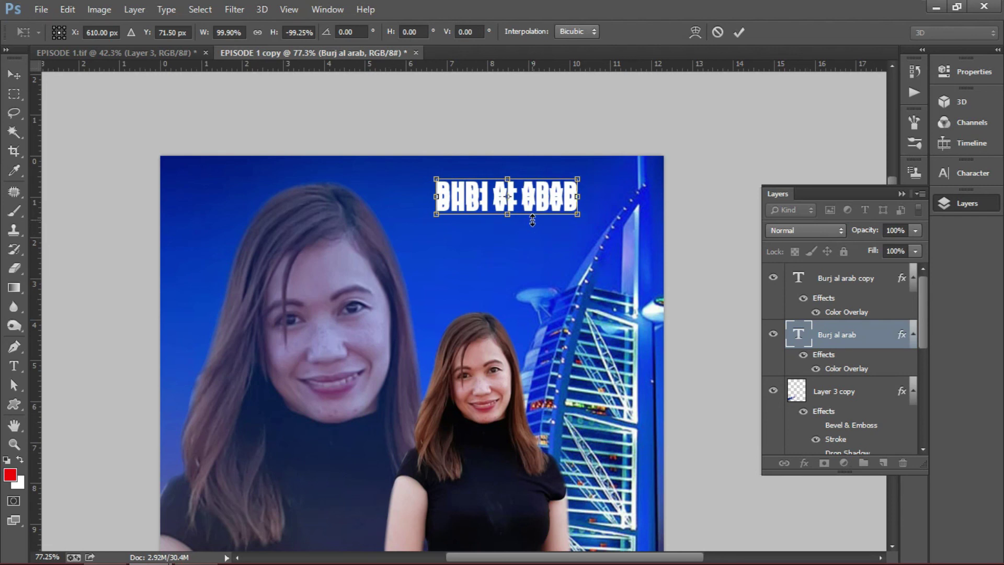
{"action": "key", "text": "Down"}
{"action": "key", "text": "Down"}
{"action": "key", "text": "Down"}
{"action": "key", "text": "Down"}
{"action": "key", "text": "Down"}
{"action": "key", "text": "Down"}
{"action": "key", "text": "Down"}
{"action": "key", "text": "Down"}
{"action": "key", "text": "Down"}
{"action": "key", "text": "Down"}
{"action": "key", "text": "Down"}
{"action": "key", "text": "Down"}
{"action": "key", "text": "Down"}
{"action": "key", "text": "Down"}
{"action": "key", "text": "Down"}
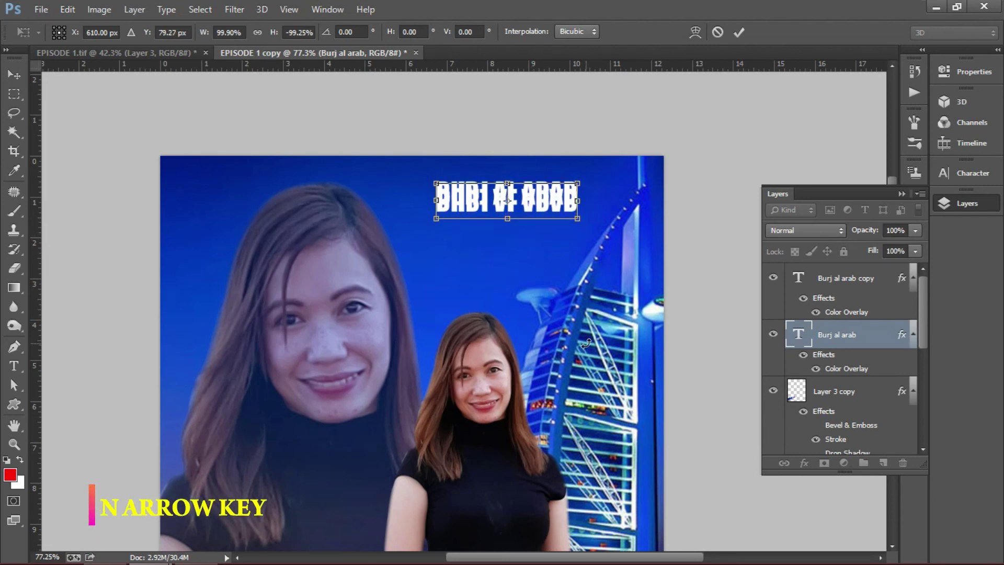
{"action": "key", "text": "Down"}
{"action": "key", "text": "Down"}
{"action": "key", "text": "Down"}
{"action": "key", "text": "Down"}
{"action": "key", "text": "Down"}
{"action": "key", "text": "Down"}
{"action": "key", "text": "Down"}
{"action": "key", "text": "Down"}
{"action": "key", "text": "Down"}
{"action": "key", "text": "Down"}
{"action": "key", "text": "Down"}
{"action": "key", "text": "Down"}
{"action": "key", "text": "Down"}
{"action": "key", "text": "Down"}
{"action": "key", "text": "Down"}
{"action": "key", "text": "Down"}
{"action": "key", "text": "Down"}
{"action": "key", "text": "Down"}
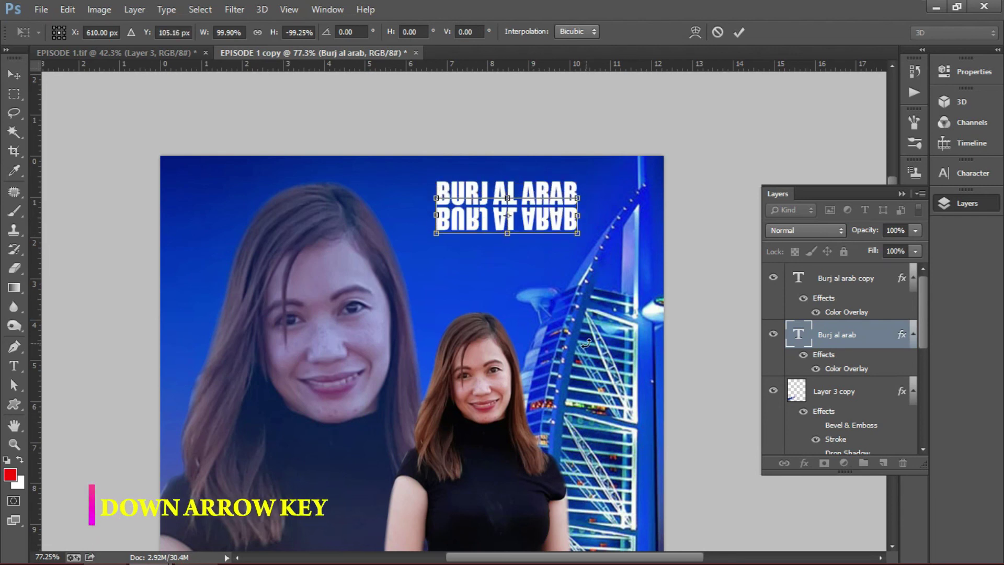
{"action": "key", "text": "Up"}
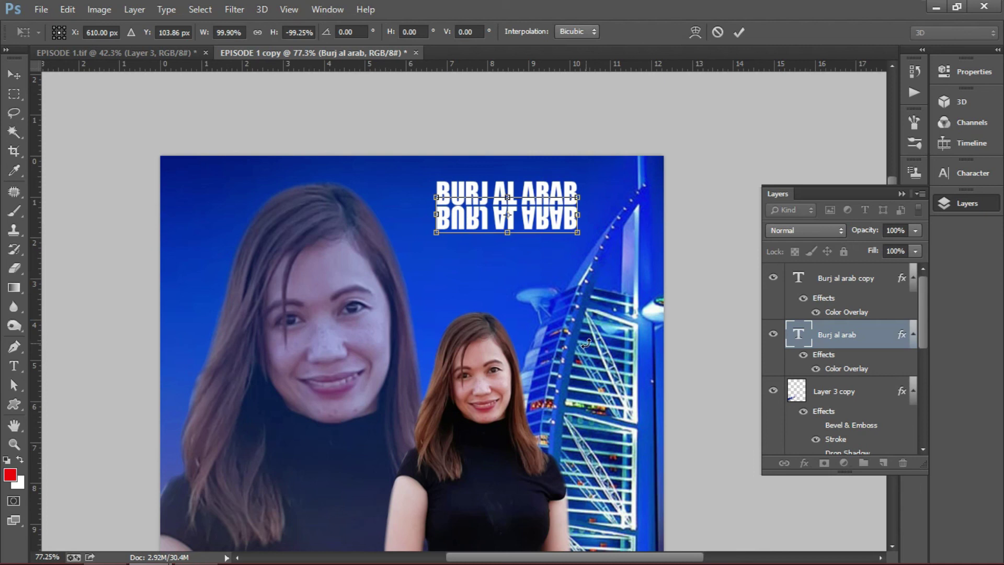
{"action": "key", "text": "Return"}
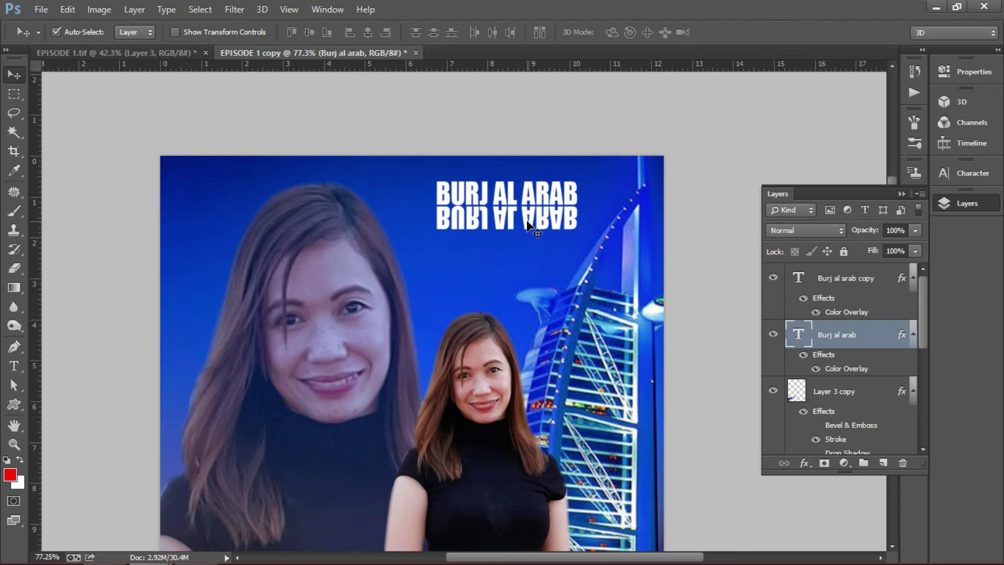
- Pick the Eraser and rasterize the Burj al arab text layer into pixels
{"action": "key", "text": "e"}
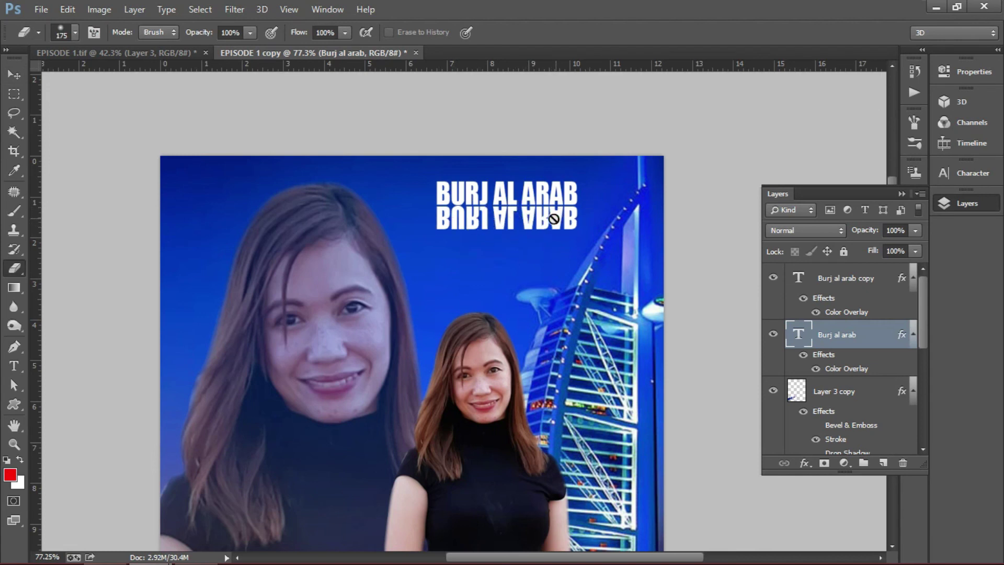
{"action": "right_click", "coordinate": [839, 335]}
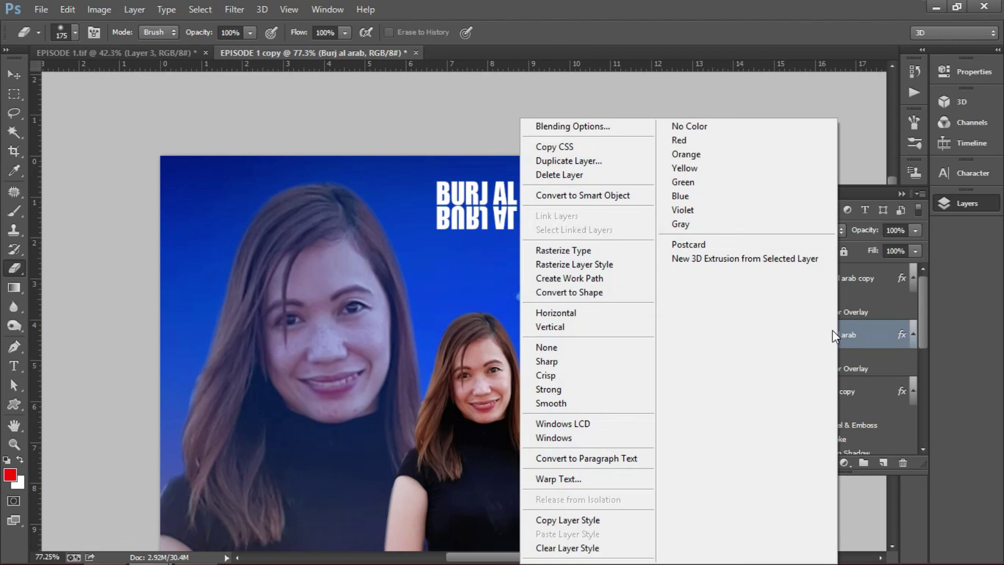
{"action": "left_click", "coordinate": [577, 251]}
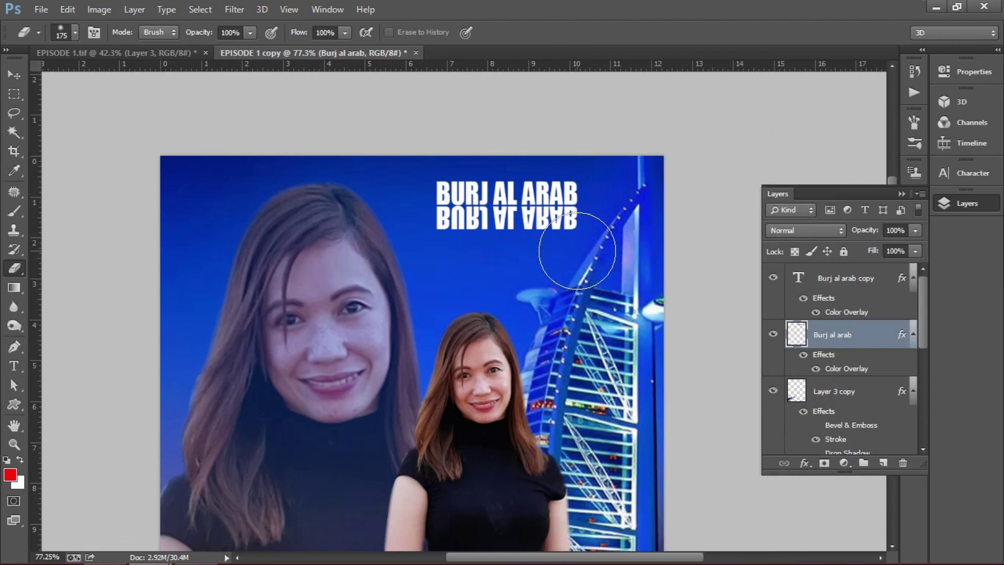
- Erase the lower part of the flipped title with a size-125 plain Eraser brush
{"action": "key", "text": "bracketleft"}
{"action": "key", "text": "bracketleft"}
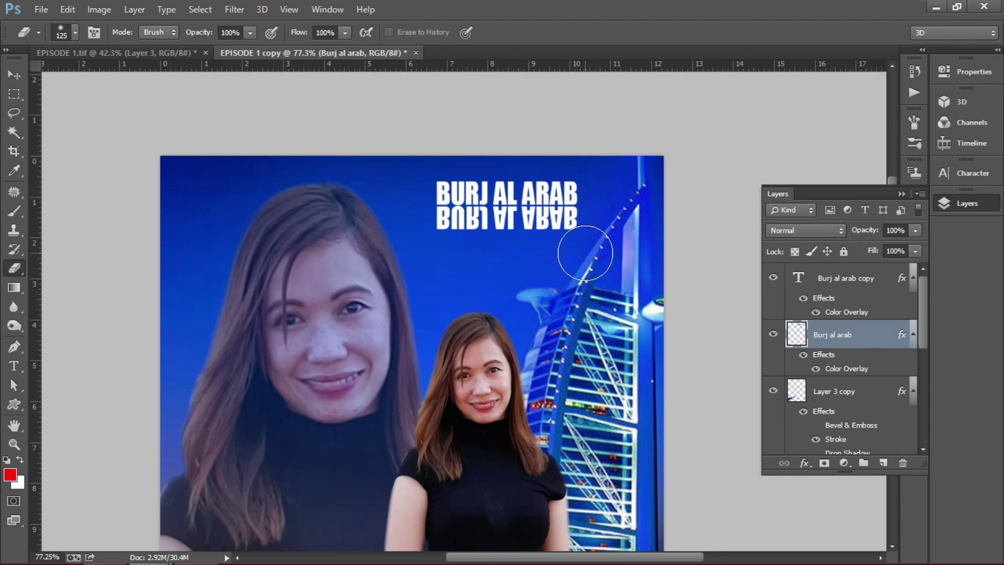
{"action": "left_click", "coordinate": [14, 267]}
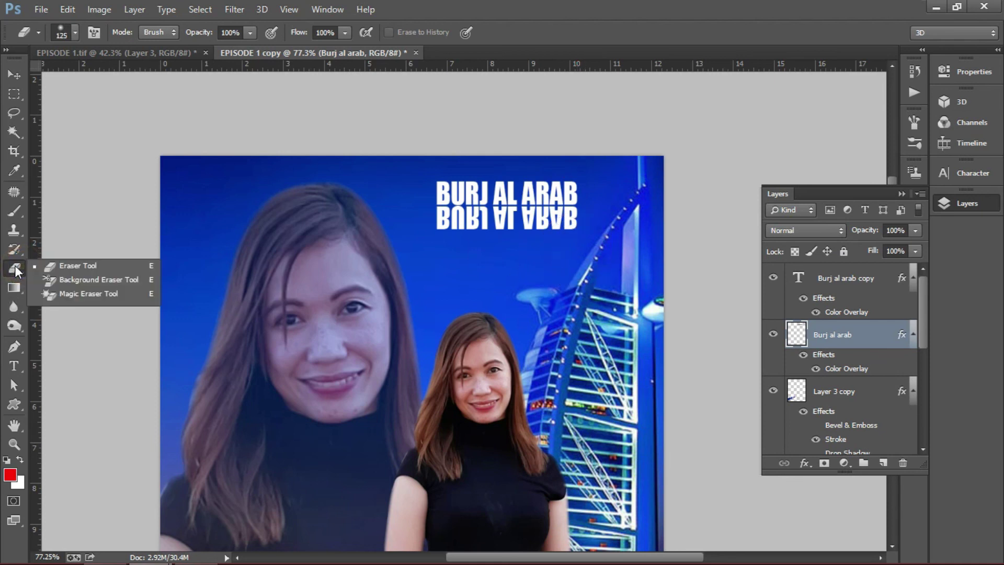
{"action": "left_click", "coordinate": [53, 270]}
{"action": "left_click", "coordinate": [15, 270]}
{"action": "left_click", "coordinate": [49, 263]}
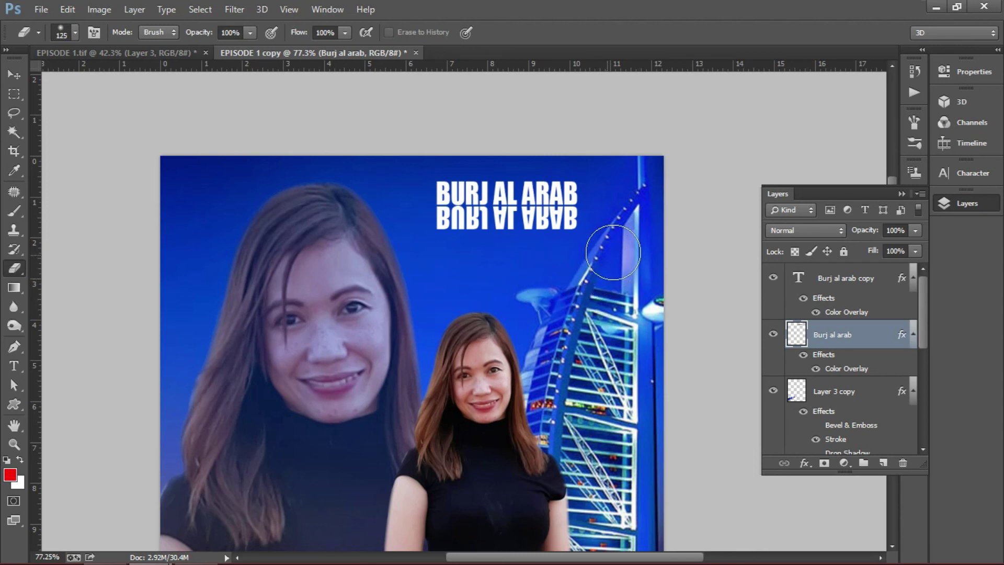
{"action": "mouse_move", "coordinate": [618, 245]}
{"action": "left_mouse_down"}
{"action": "mouse_move", "coordinate": [395, 241]}
{"action": "mouse_move", "coordinate": [659, 241]}
{"action": "mouse_move", "coordinate": [599, 246]}
{"action": "left_mouse_up"}
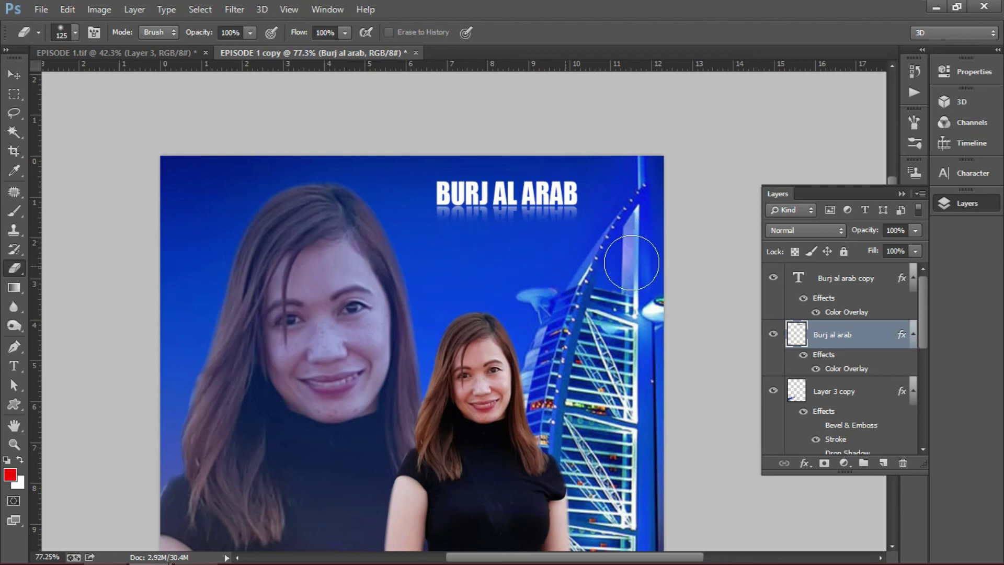
{"action": "left_click", "coordinate": [13, 75]}
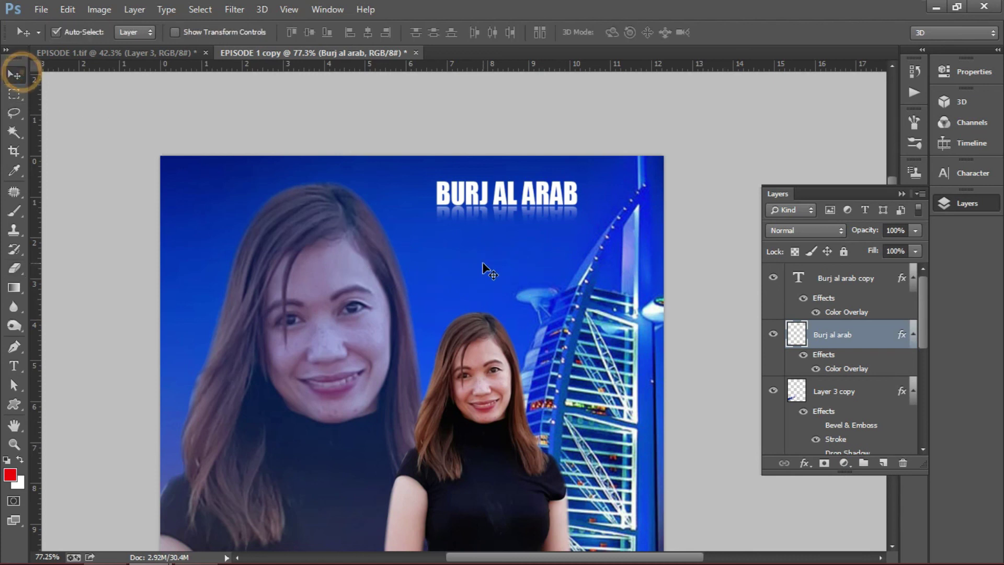
{"action": "scroll", "coordinate": [523, 203], "scroll_direction": "down", "scroll_amount": 5}
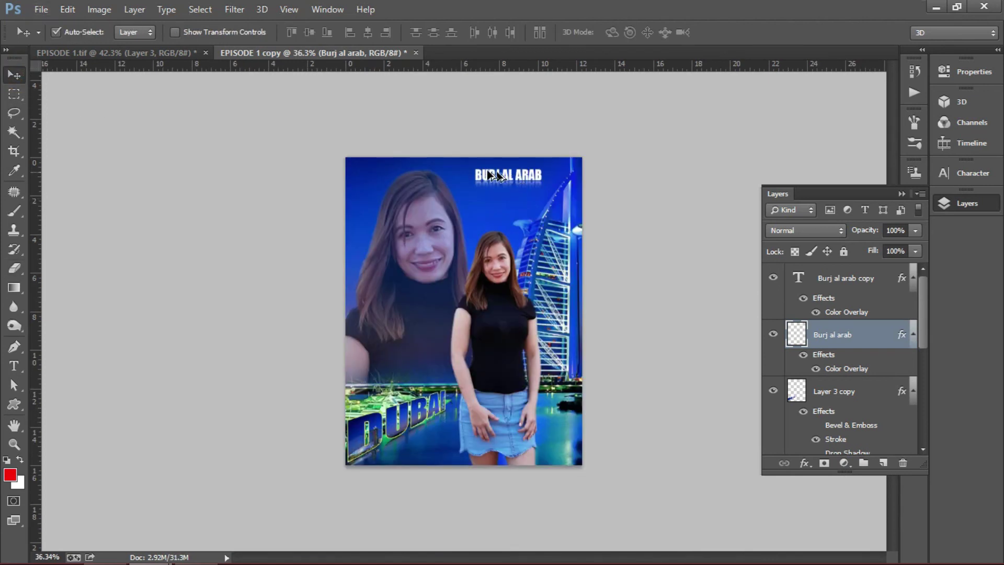
{"action": "scroll", "coordinate": [489, 170], "scroll_direction": "up", "scroll_amount": 5}
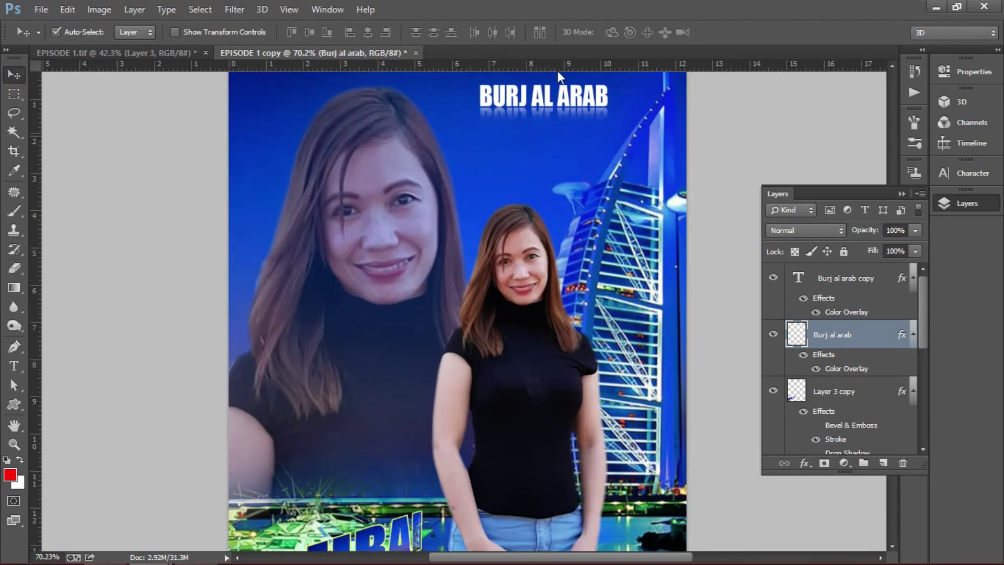
{"action": "left_click_drag", "start_coordinate": [561, 130], "coordinate": [540, 195]}
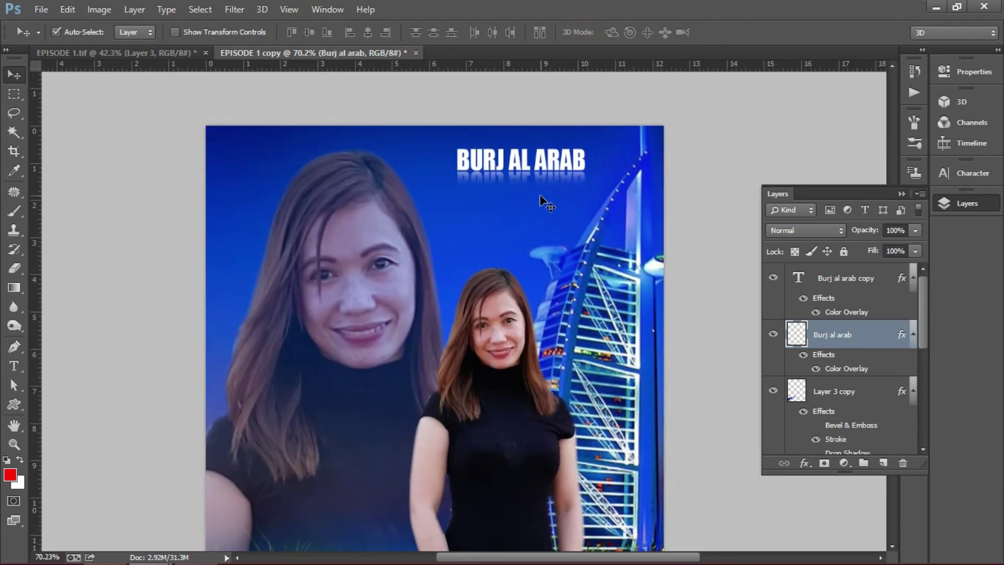
{"action": "scroll", "coordinate": [539, 194], "scroll_direction": "down", "scroll_amount": 2}
{"action": "left_click", "coordinate": [544, 200]}
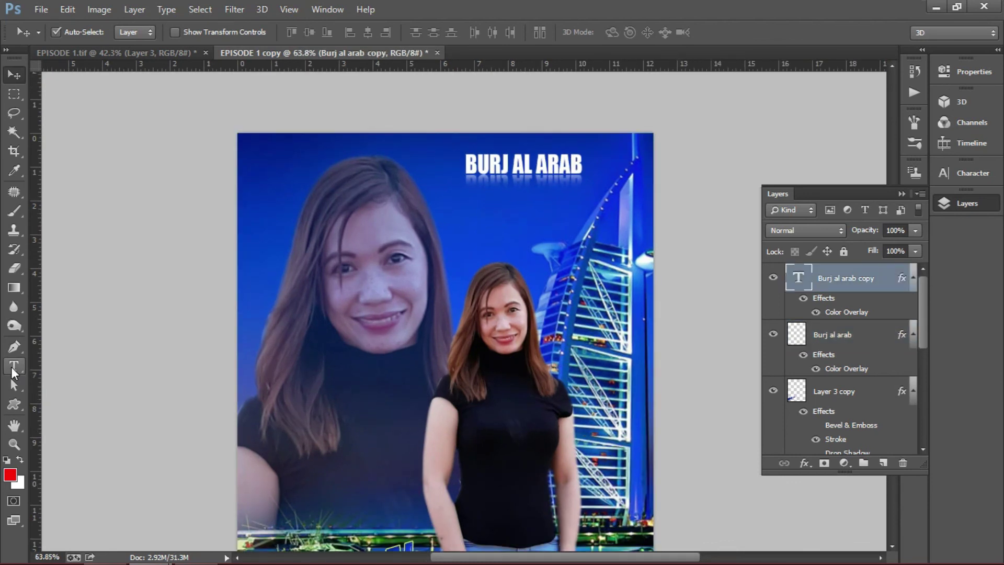
{"action": "left_click", "coordinate": [14, 367]}
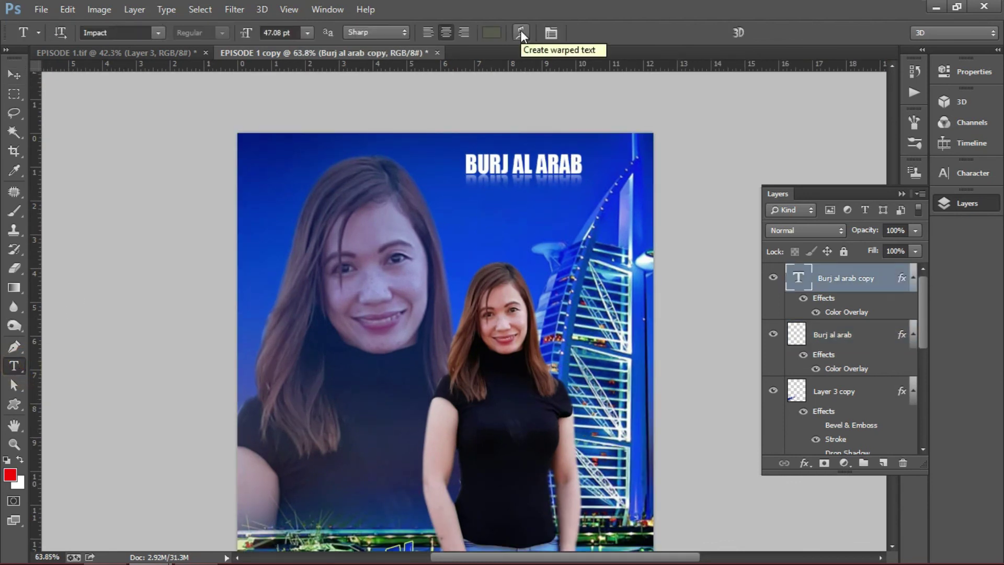
{"action": "left_click", "coordinate": [521, 33]}
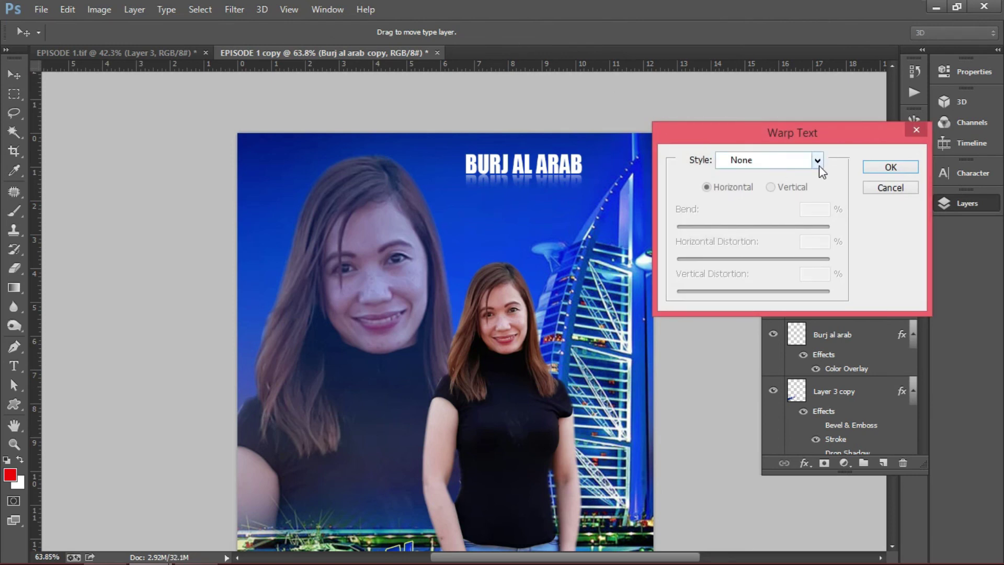
{"action": "left_click", "coordinate": [819, 162]}
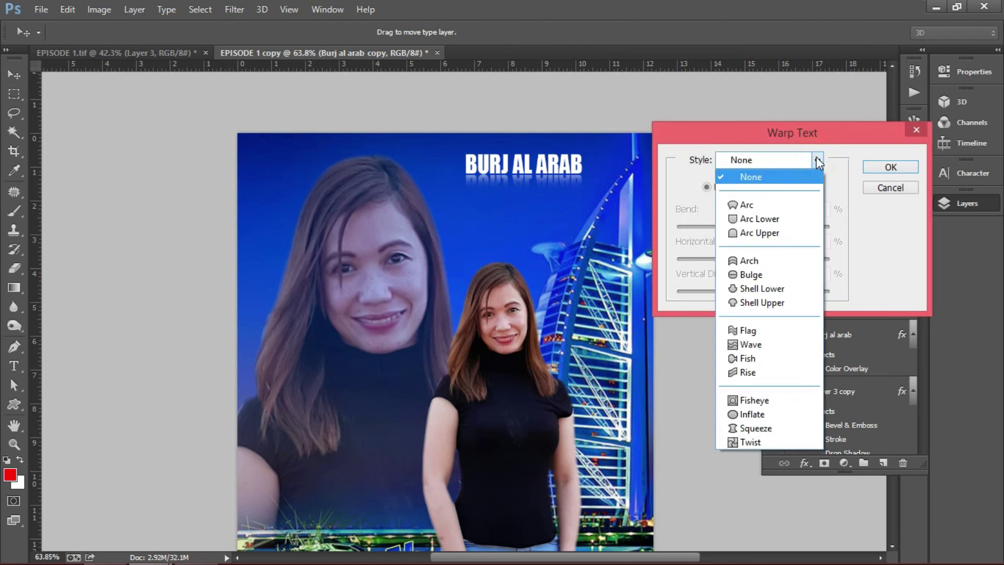
{"action": "left_click", "coordinate": [783, 209]}
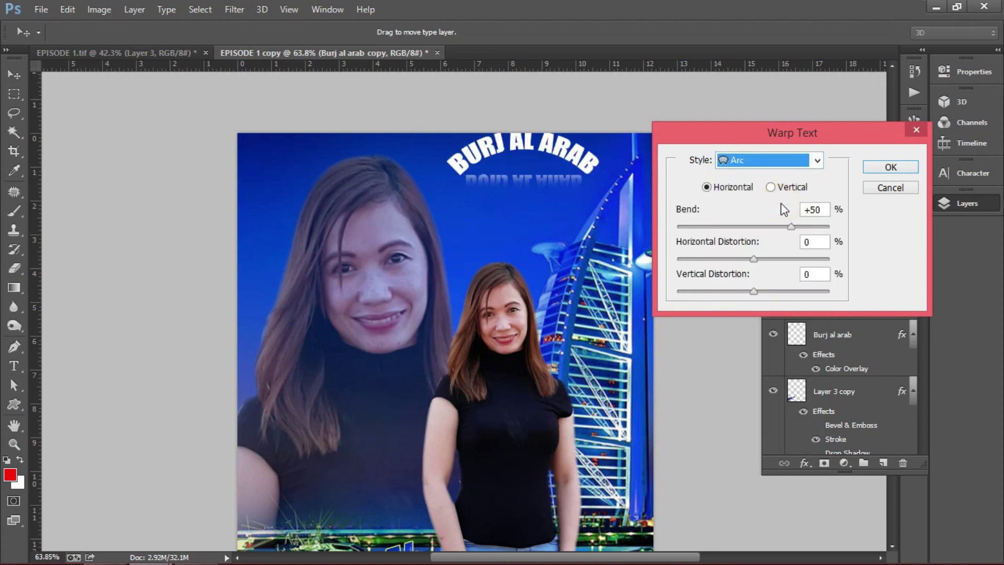
{"action": "left_click", "coordinate": [785, 162]}
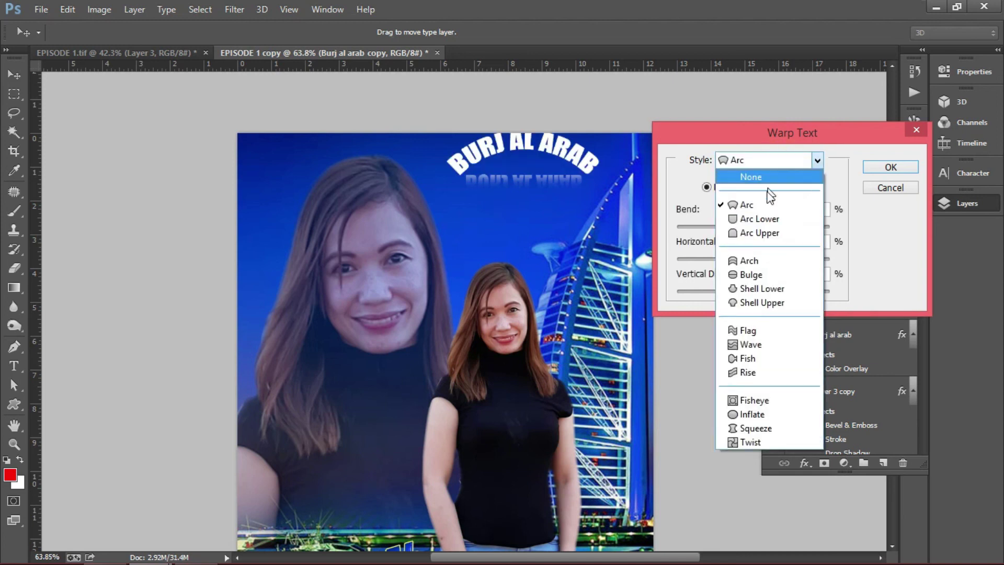
{"action": "left_click", "coordinate": [761, 216]}
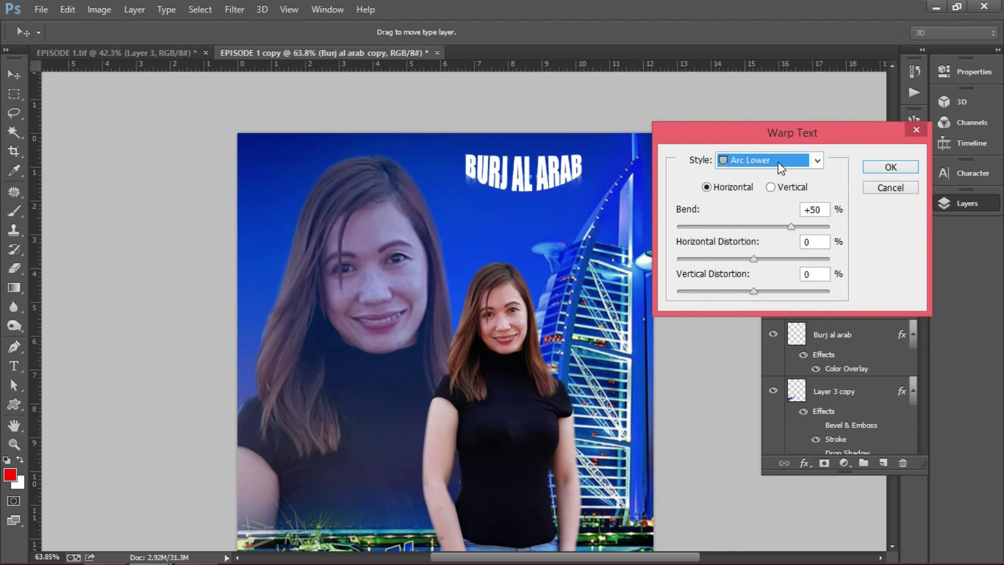
{"action": "left_click", "coordinate": [782, 161]}
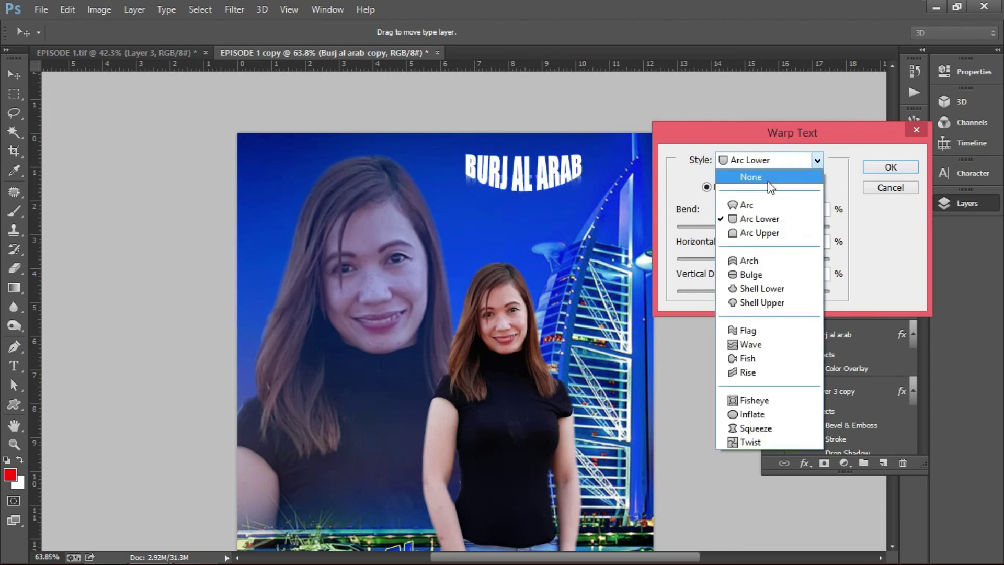
{"action": "left_click", "coordinate": [747, 330]}
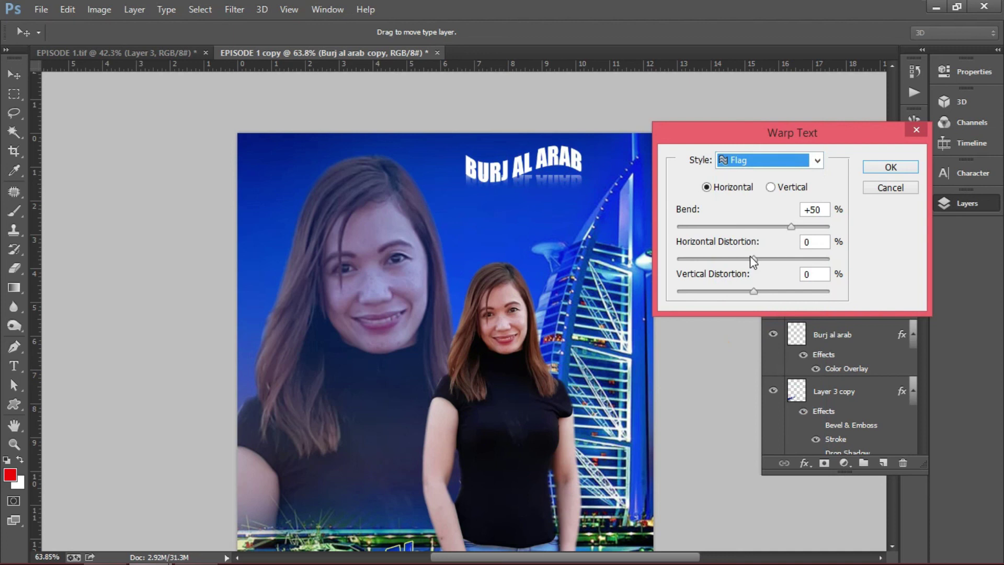
{"action": "left_click", "coordinate": [804, 161]}
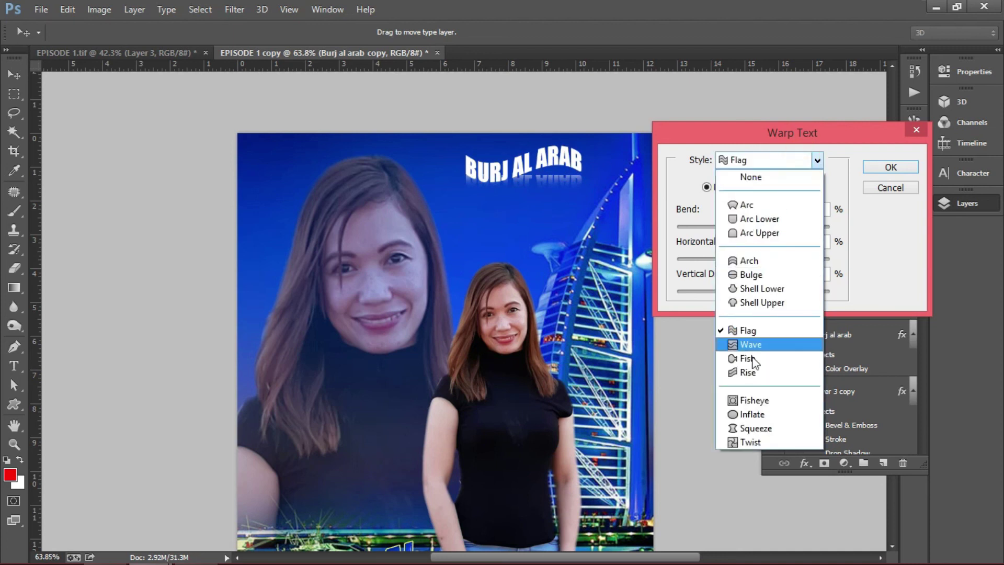
{"action": "left_click", "coordinate": [746, 374]}
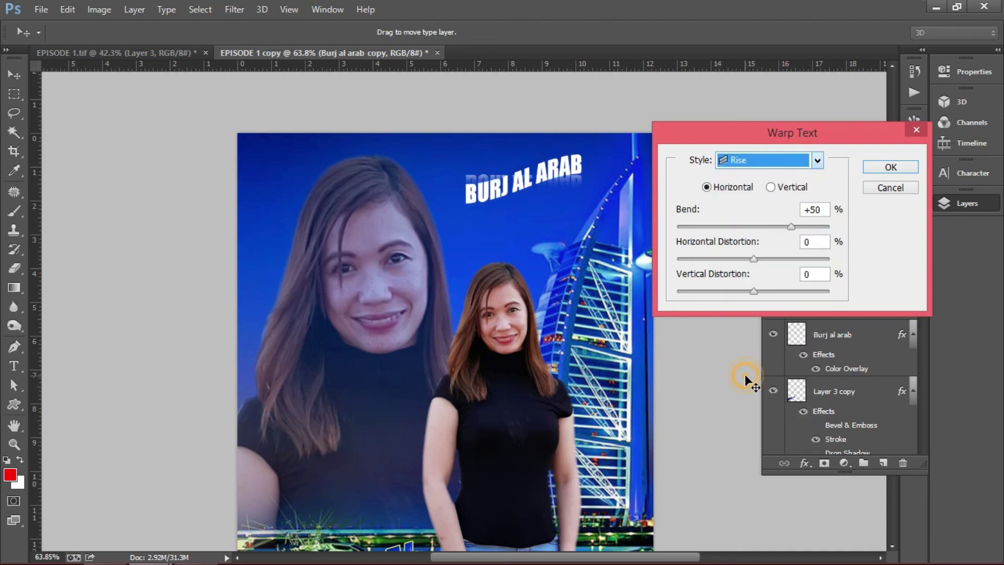
{"action": "left_click", "coordinate": [793, 162]}
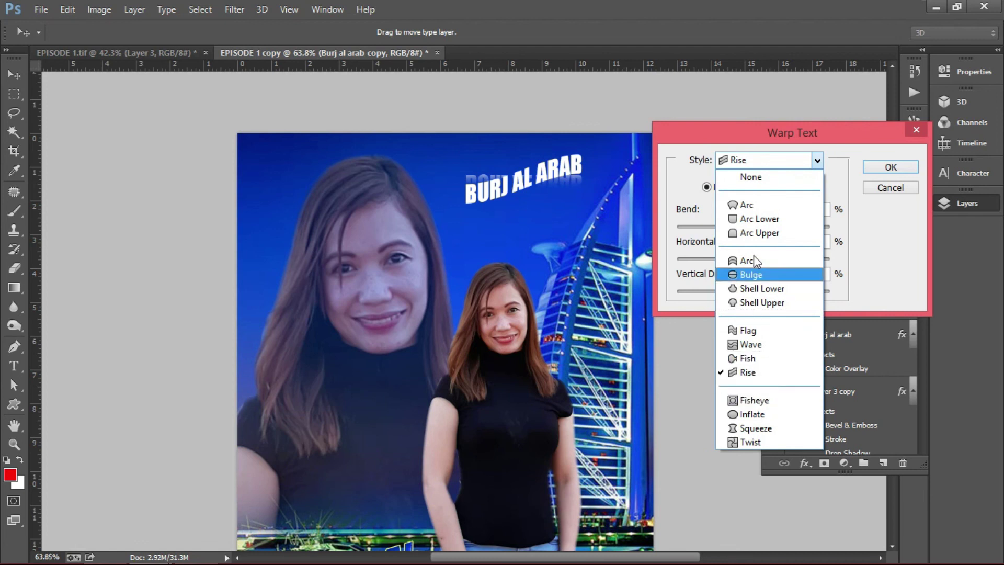
{"action": "left_click", "coordinate": [750, 205]}
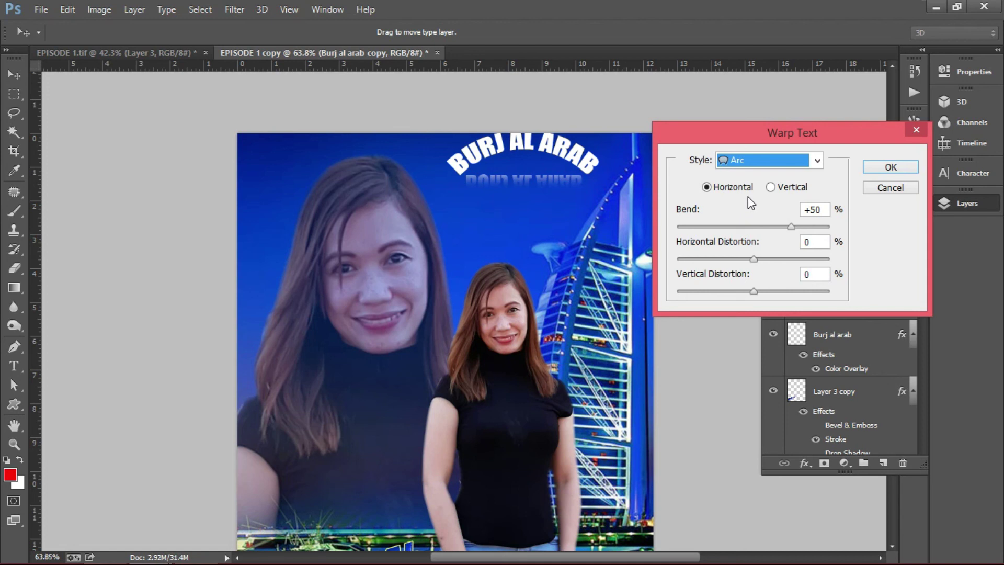
{"action": "left_click", "coordinate": [887, 189]}
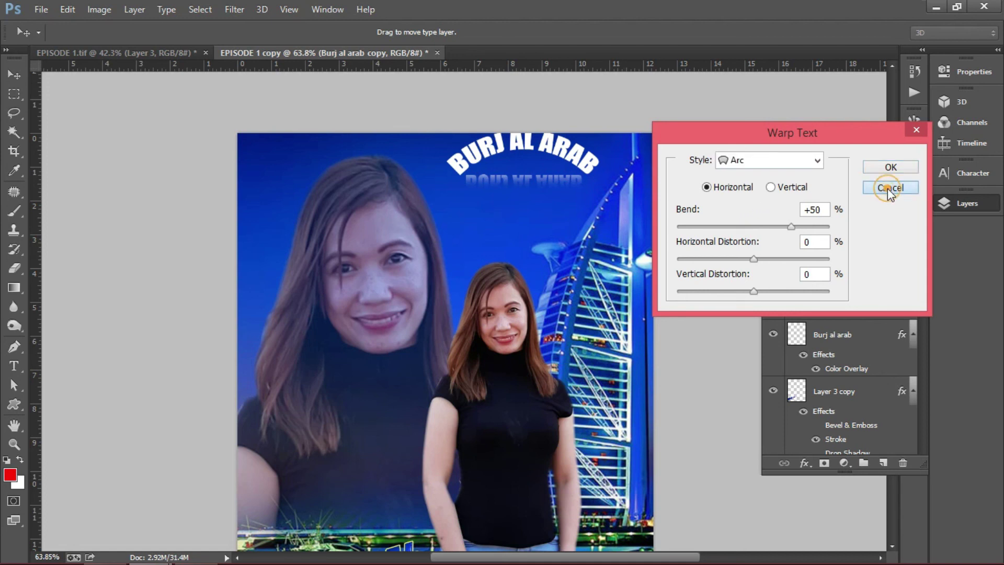
{"action": "left_click", "coordinate": [11, 75]}
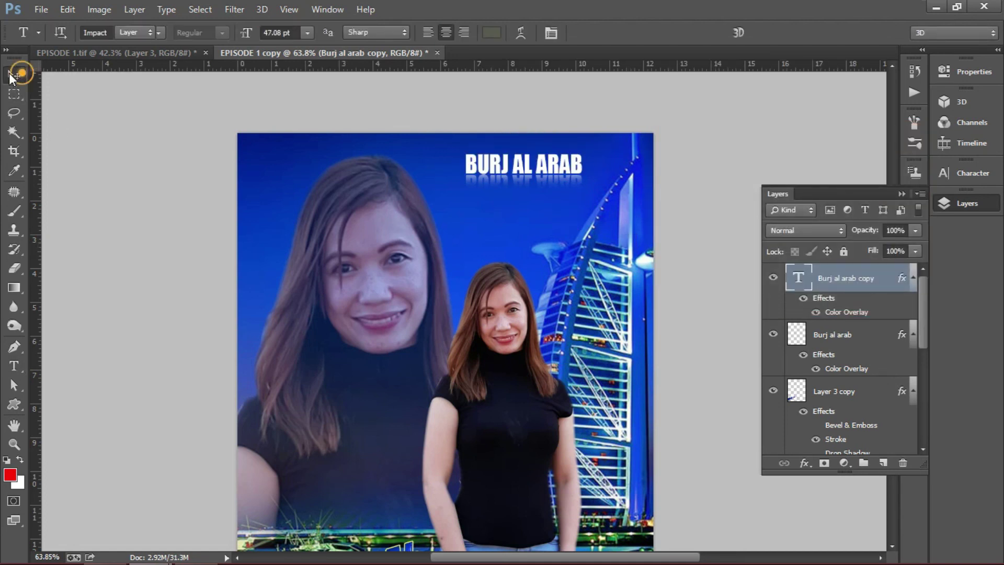
{"action": "scroll", "coordinate": [526, 190], "scroll_direction": "down", "scroll_amount": 3}
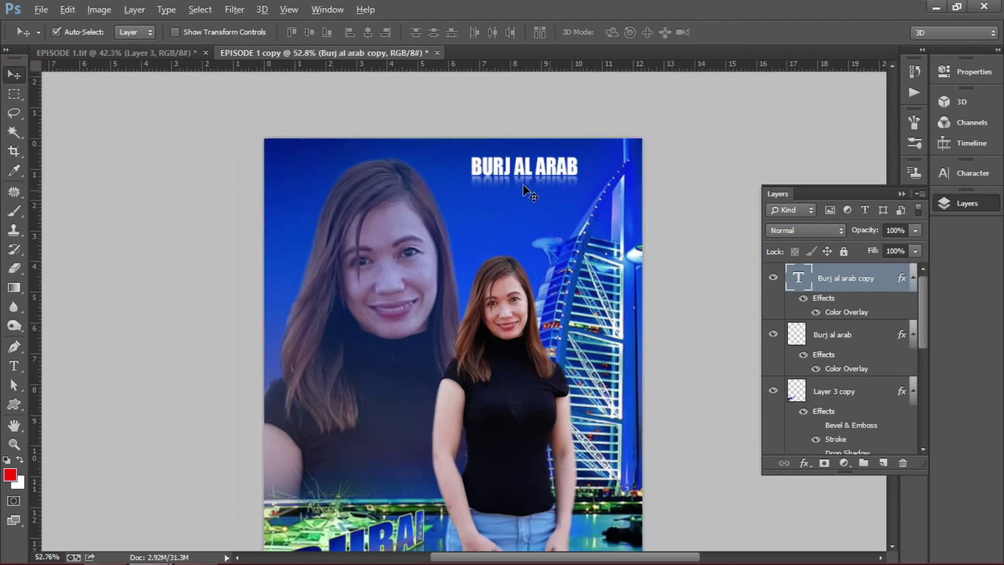
{"action": "scroll", "coordinate": [532, 292], "scroll_direction": "up", "scroll_amount": 1}
{"action": "scroll", "coordinate": [533, 292], "scroll_direction": "down", "scroll_amount": 1}
{"action": "scroll", "coordinate": [532, 292], "scroll_direction": "up", "scroll_amount": 1}
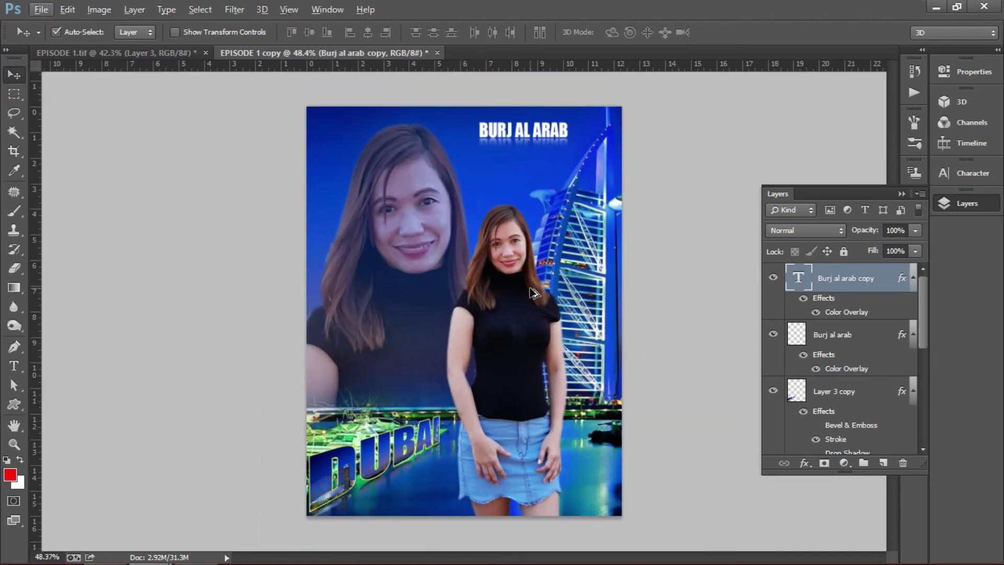